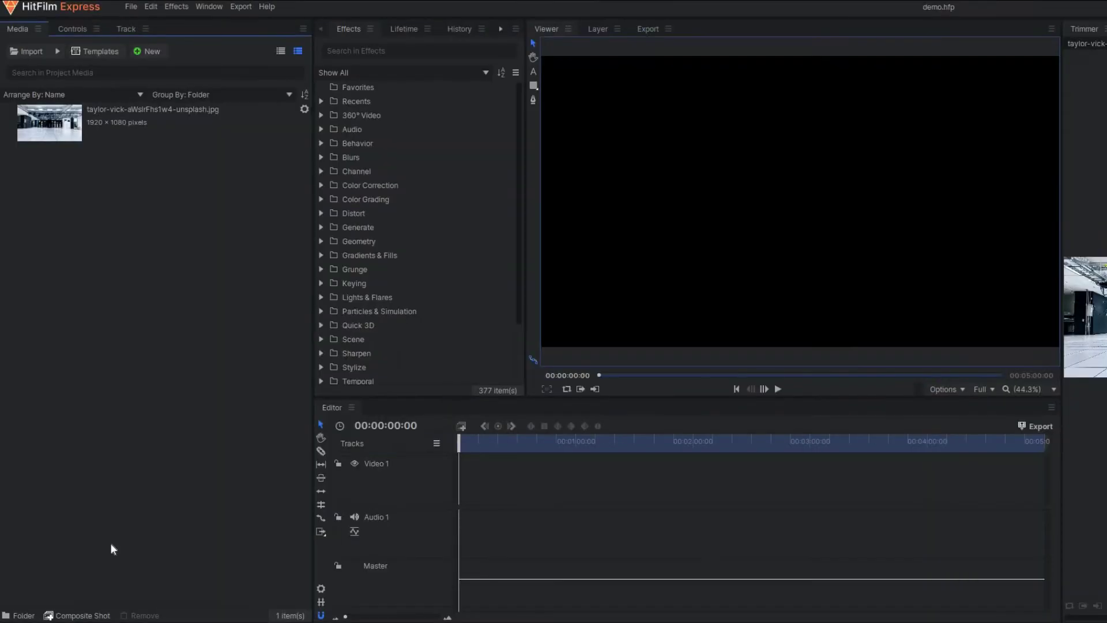
- Create a 1080p, 24 fps composite shot with a duration of 5 seconds and add the server-room image as its layer
left_click(152, 54)
key("Return")
left_click(601, 189)
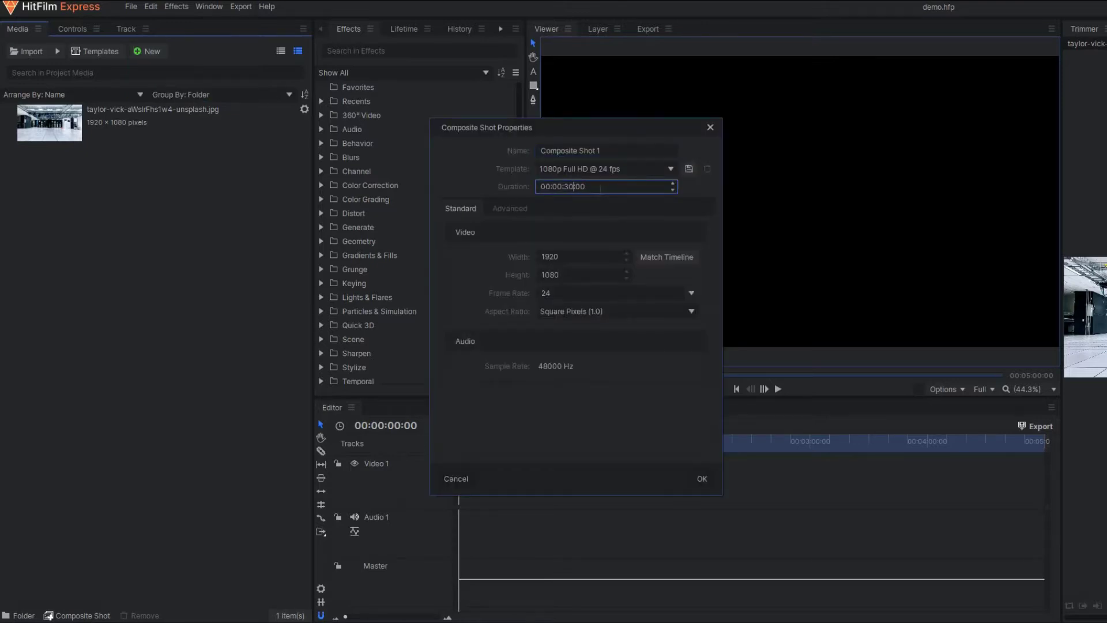
key("BackSpace")
type("05")
left_click(702, 478)
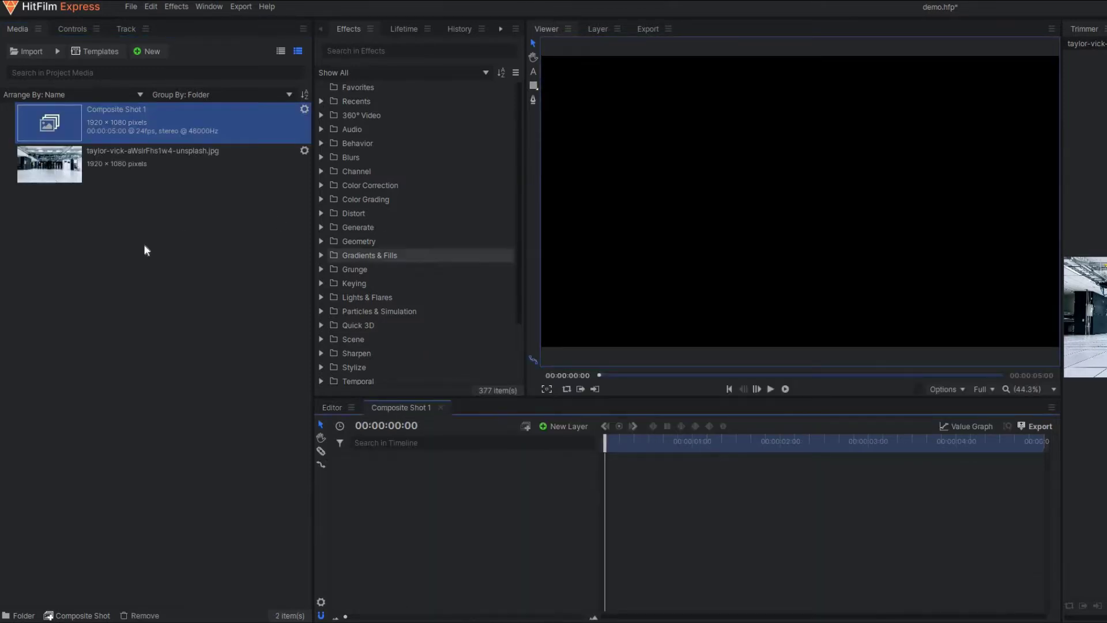
left_click_drag(154, 176, 735, 477)
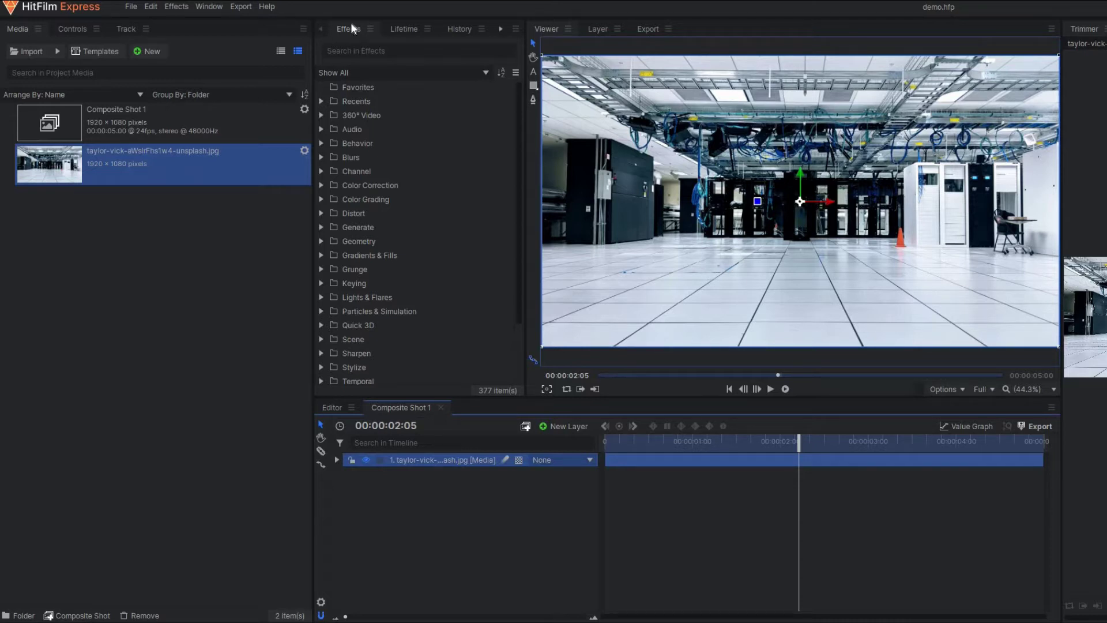
- Find the Brightness & Contrast effect and apply it to the server-room image layer
left_click(330, 51)
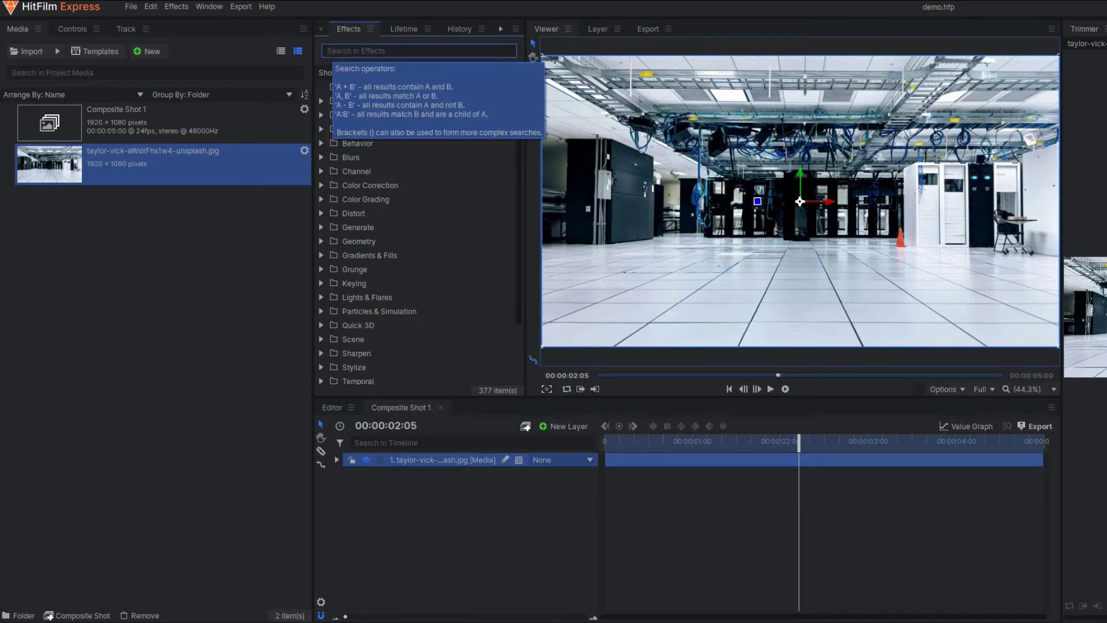
type("brig")
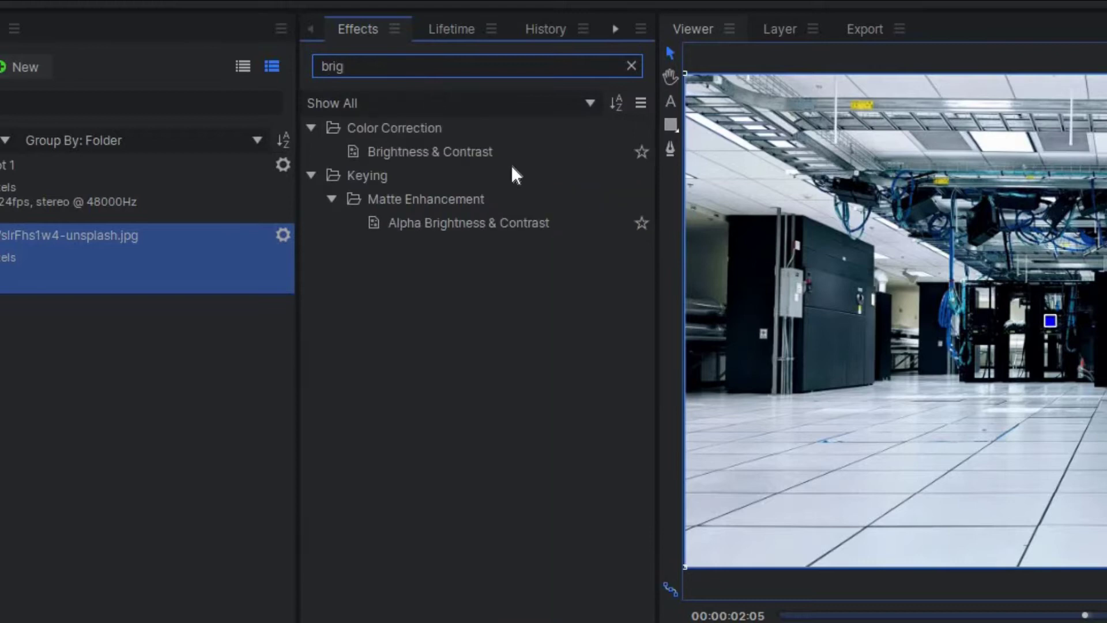
left_click(510, 157)
left_click_drag(511, 157, 433, 460)
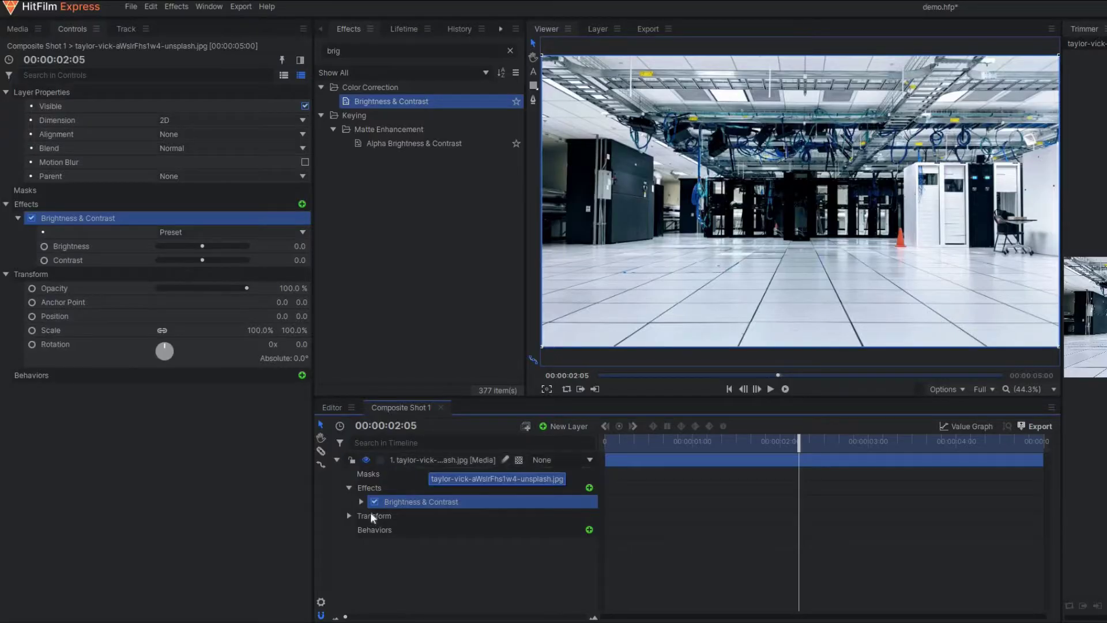
- Lower the image layer's Brightness to -100 and save the project
left_click(360, 501)
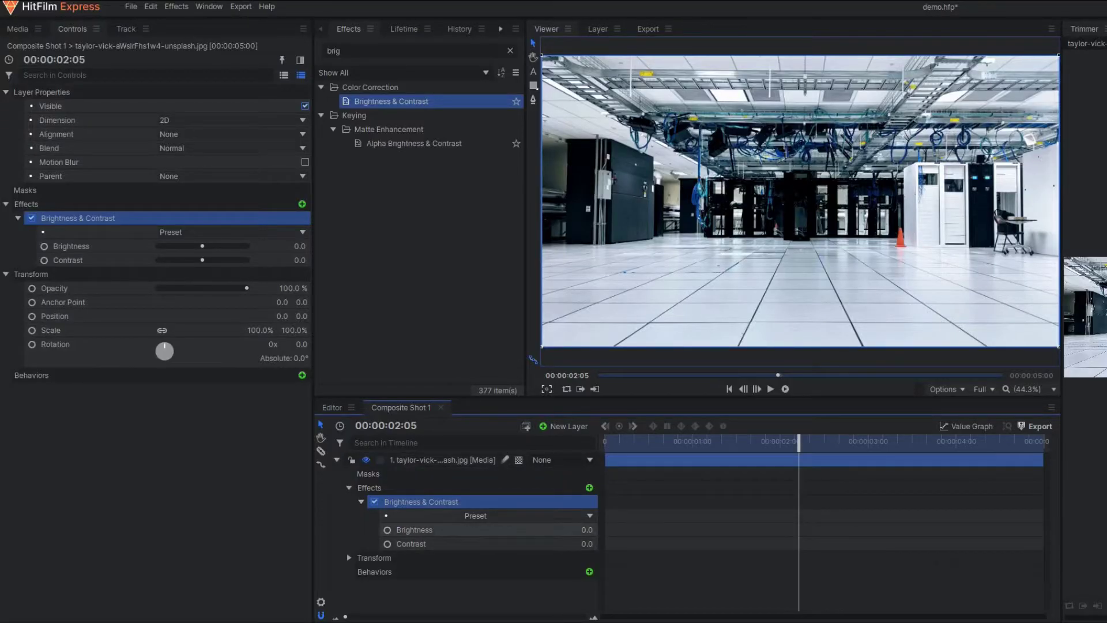
left_click_drag(586, 529, 541, 529)
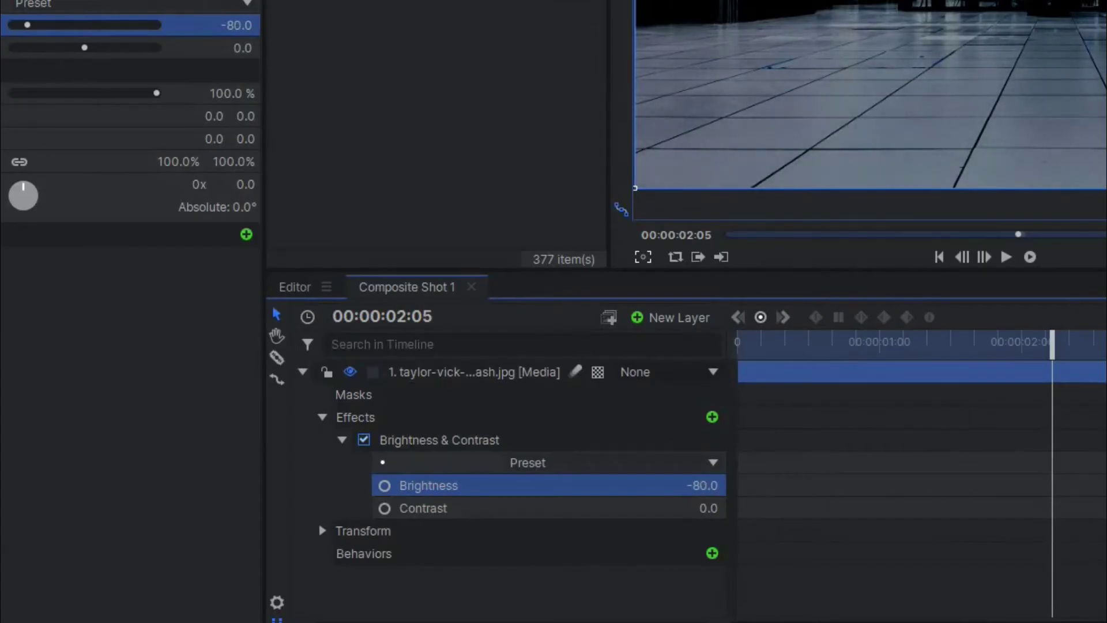
left_click_drag(702, 485, 686, 485)
left_click(779, 354)
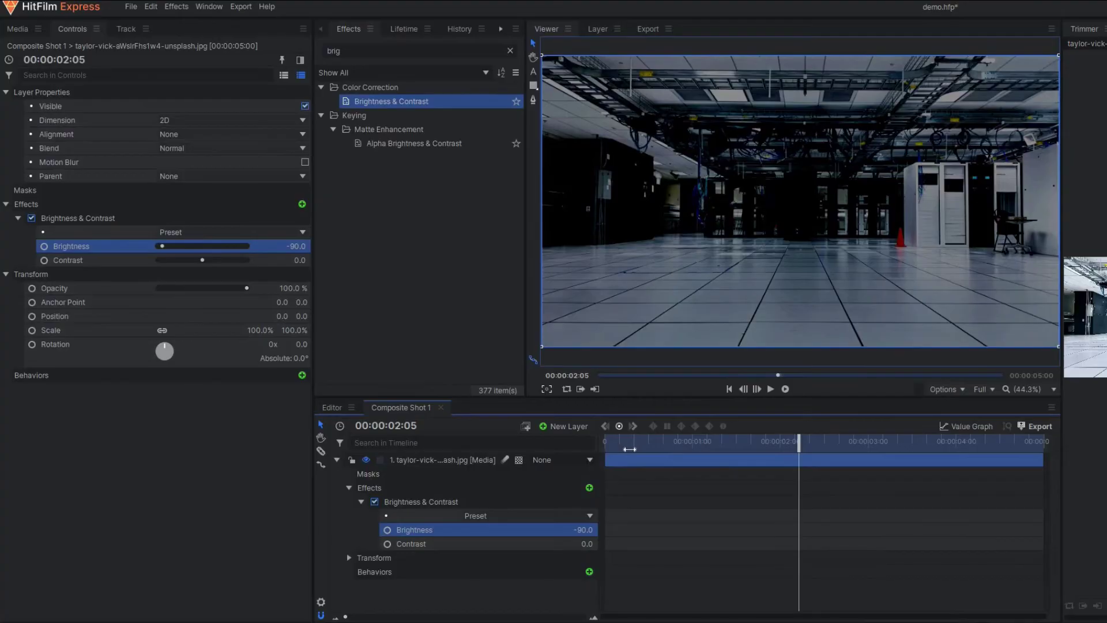
left_click_drag(630, 449, 717, 469)
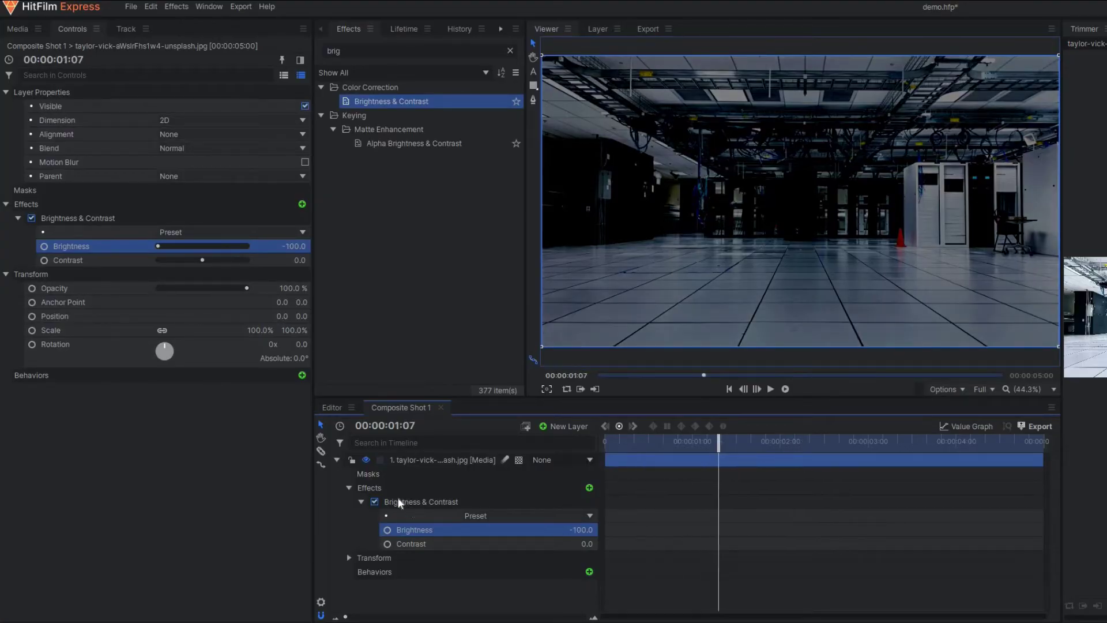
left_click(338, 459)
key("ctrl+s")
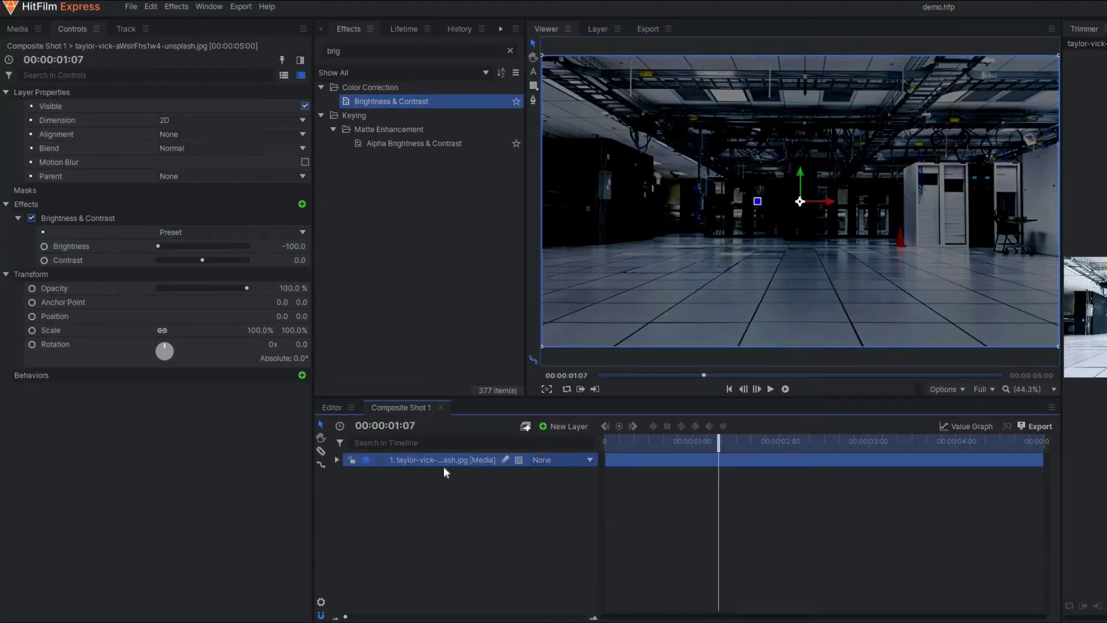
- Add a point layer to the composite shot and name it "right"
left_click(566, 429)
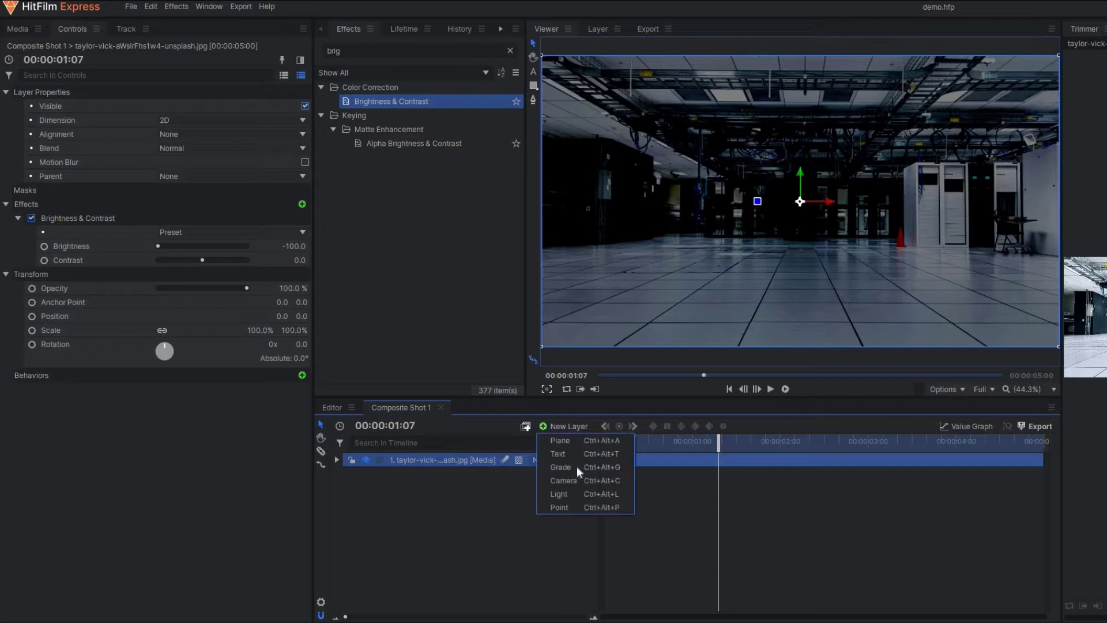
left_click(465, 462)
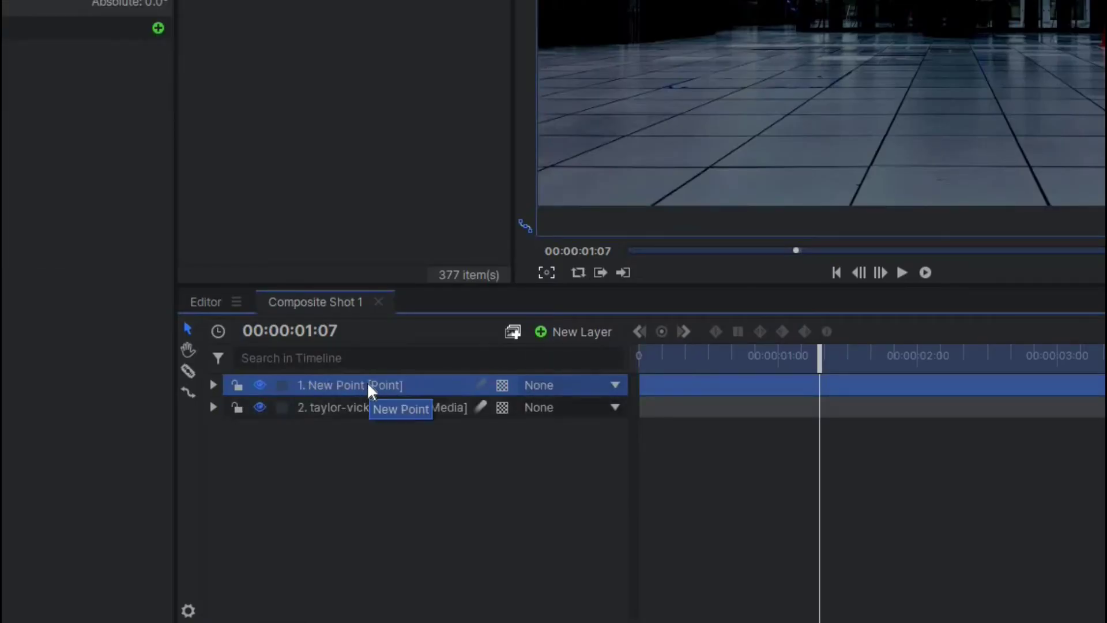
double_click(366, 381)
type("right")
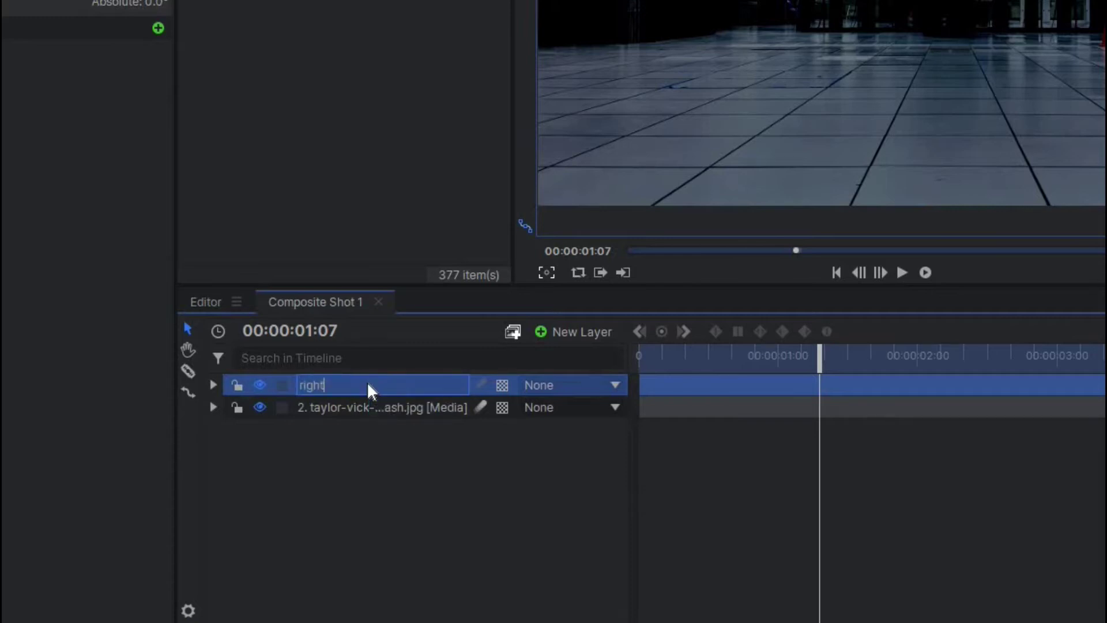
key("Return")
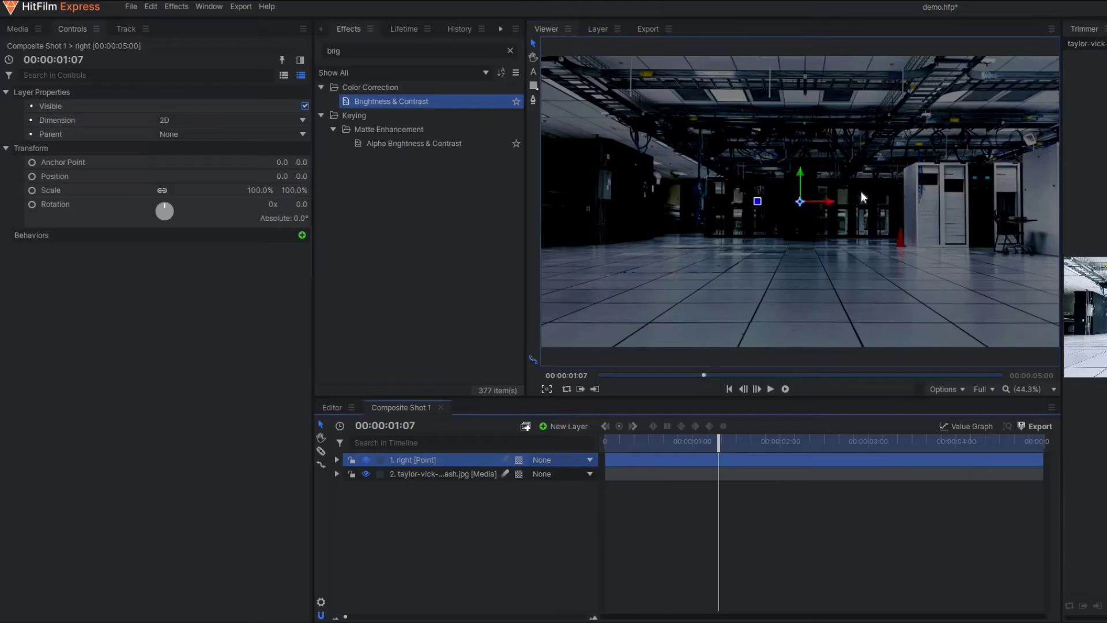
- Place the "right" point on the white fixture at the image's upper right, at about 855, 231
left_click_drag(997, 159, 1030, 137)
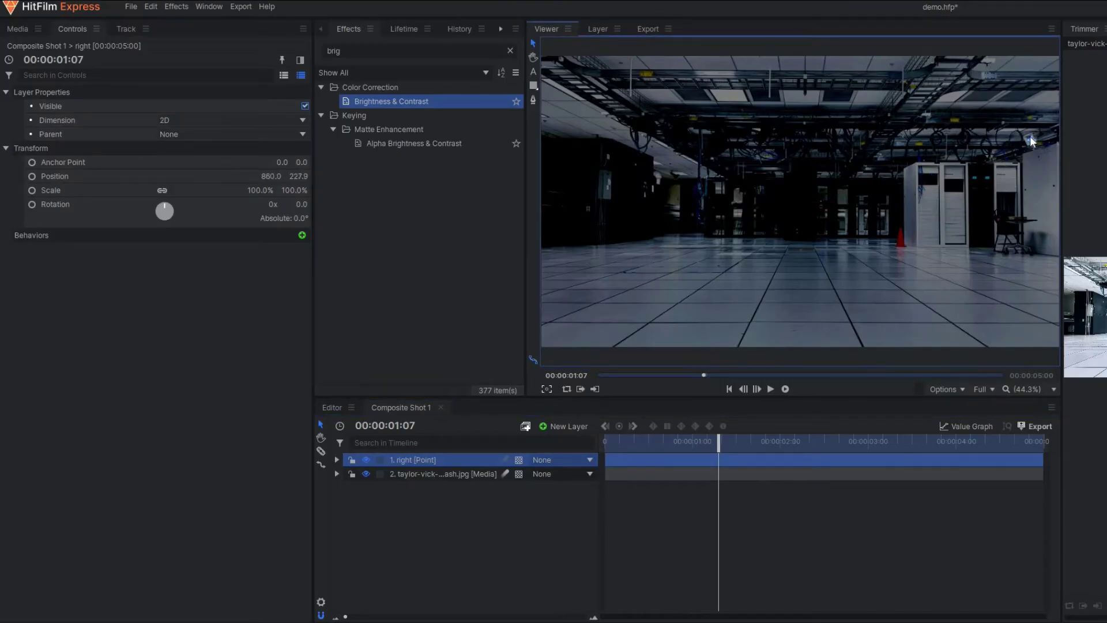
scroll(1023, 144, "up", 8)
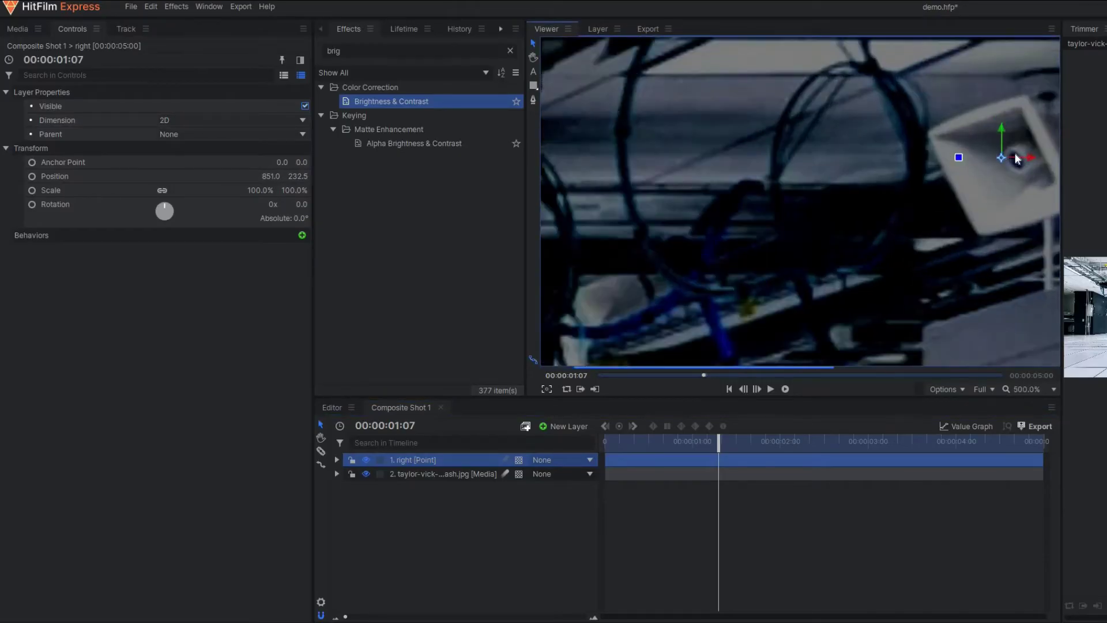
left_click_drag(1019, 160, 1030, 158)
left_click(1043, 390)
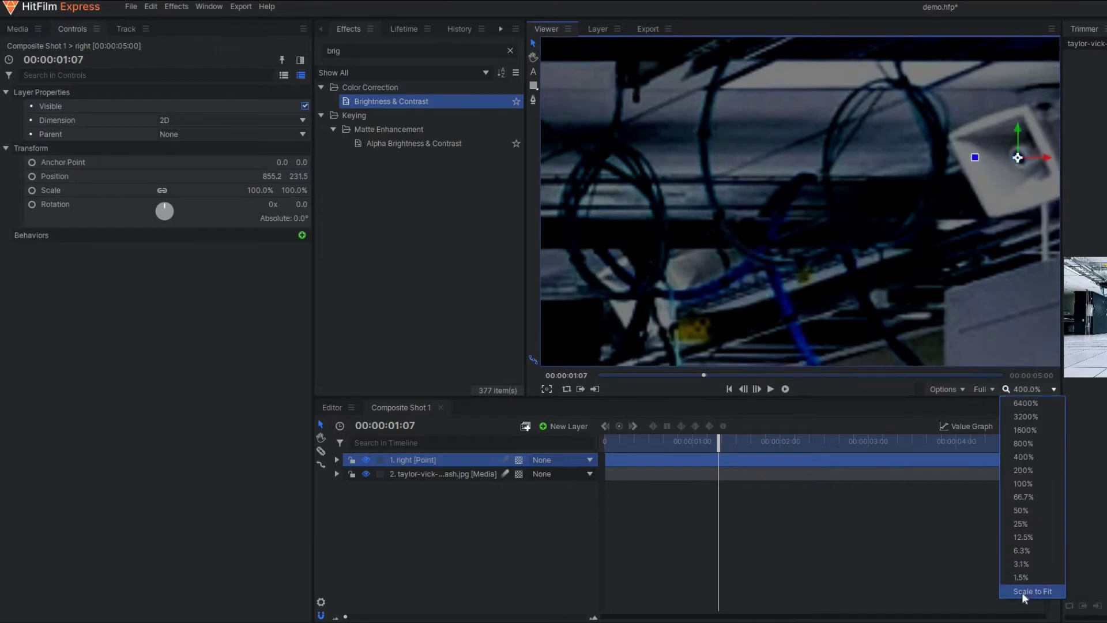
left_click(1026, 594)
left_click(515, 543)
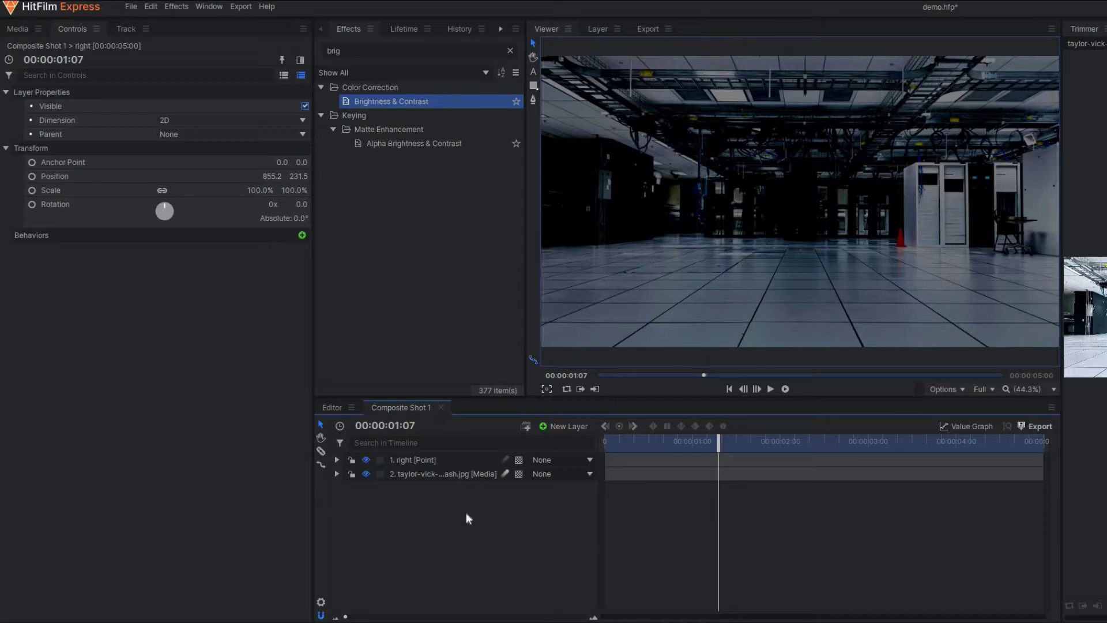
left_click(414, 460)
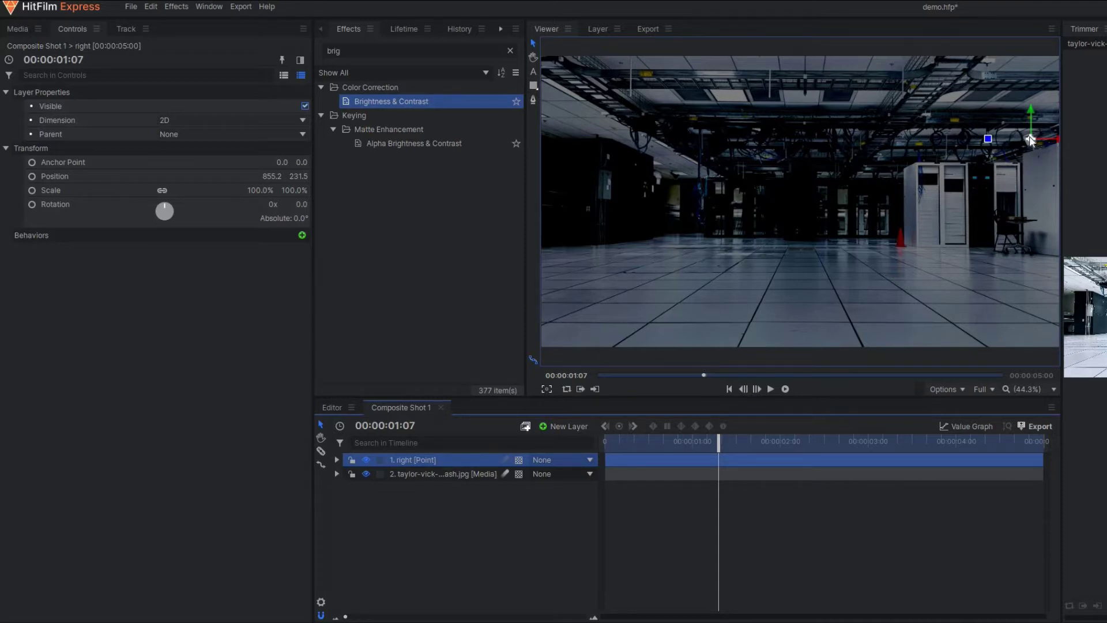
left_click(534, 516)
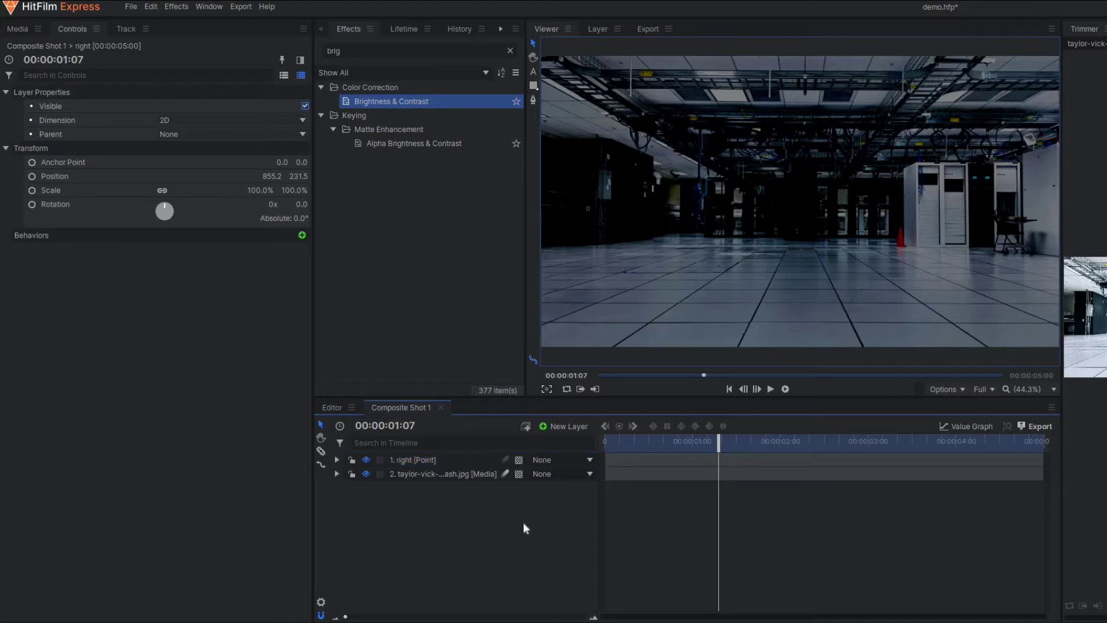
key("ctrl+z")
- Add a black 1920 × 1080 plane layer named "right" to the composite shot
left_click(559, 425)
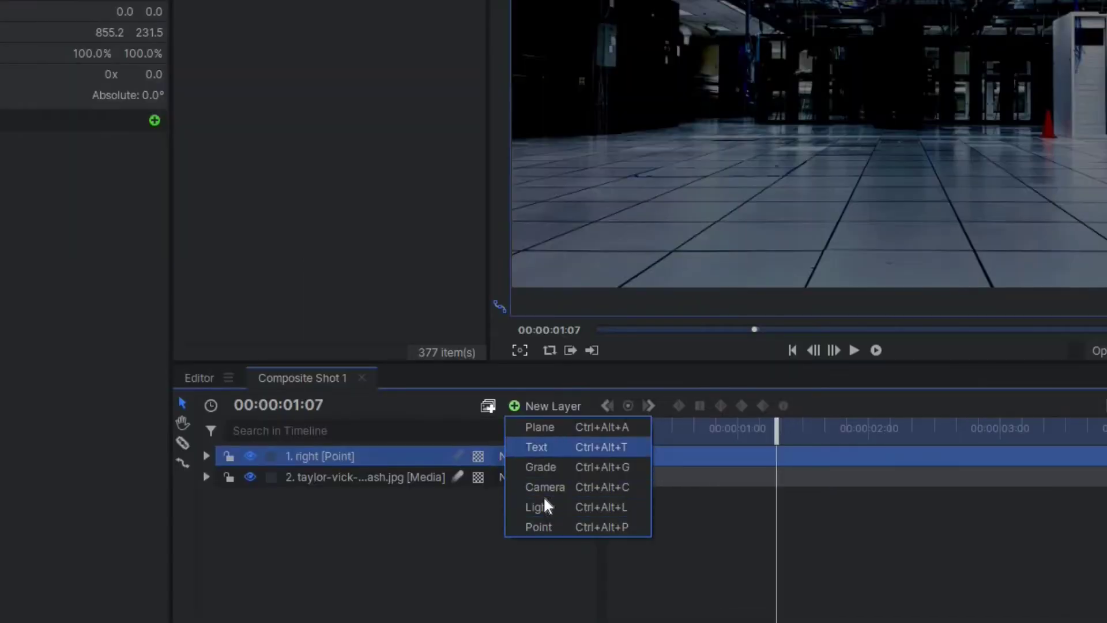
left_click(555, 427)
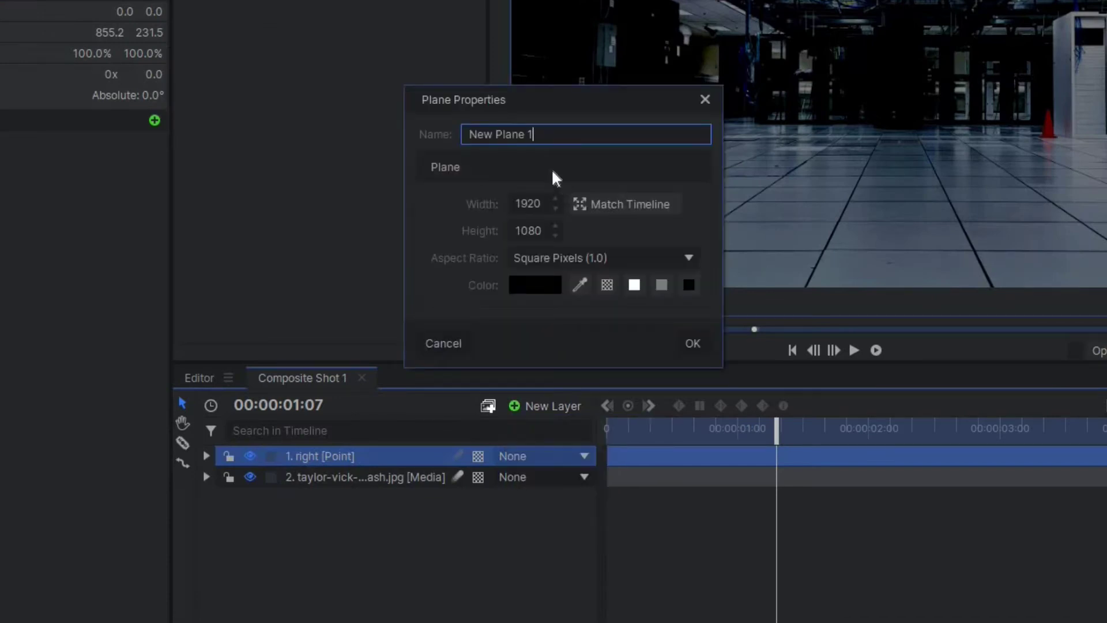
key("ctrl+a")
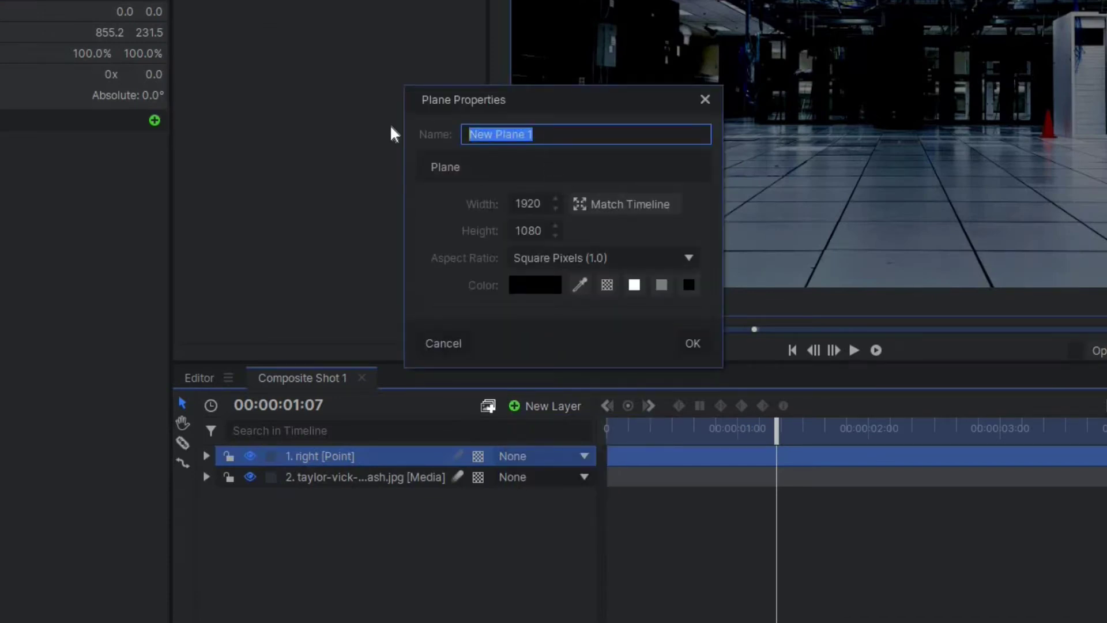
type("right")
key("Return")
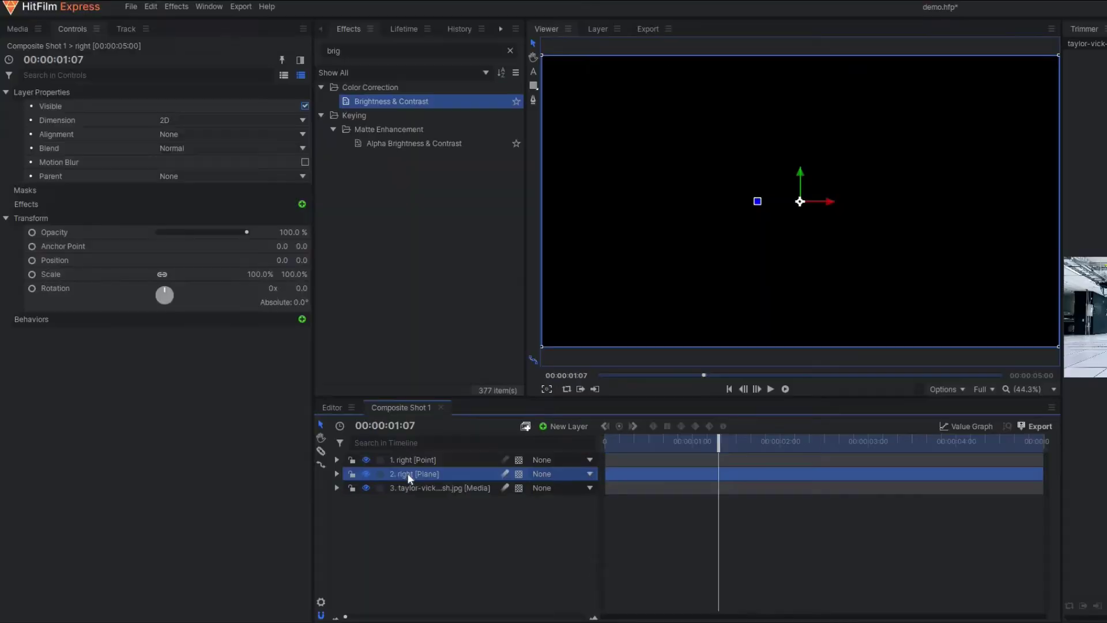
- Rename the new plane layer as "right electrticity"
key("F2")
type("right elect")
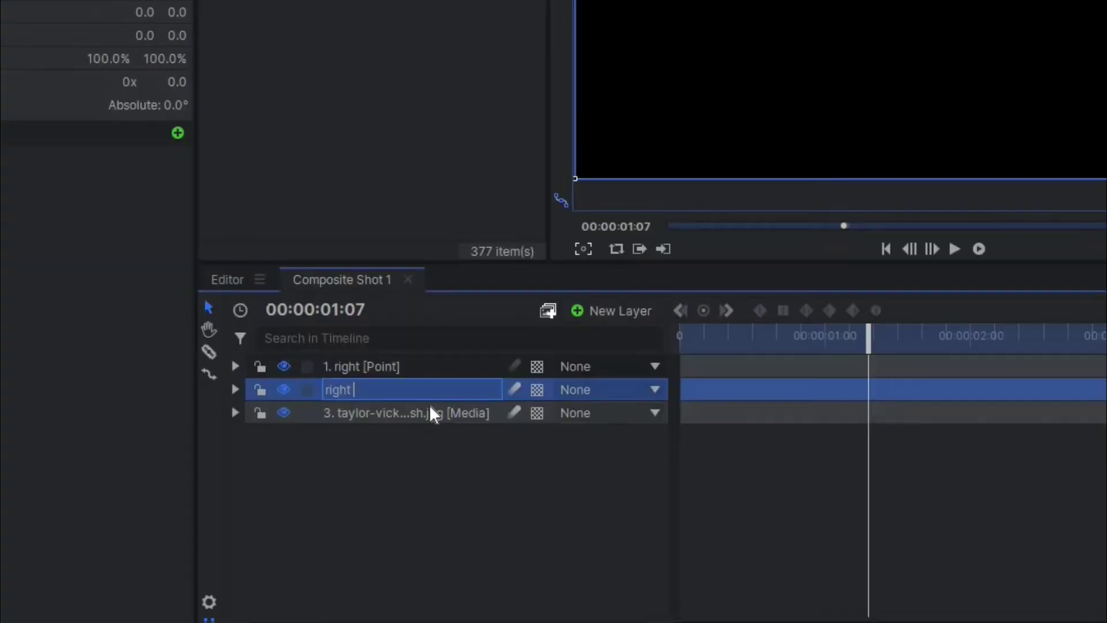
type("rticity")
key("Return")
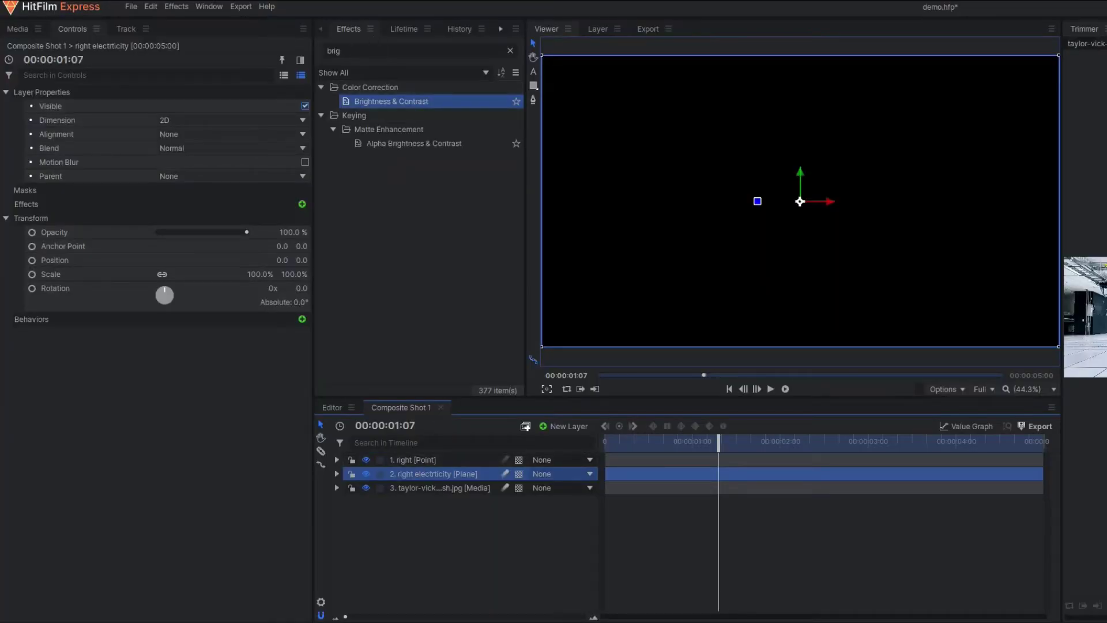
- Find the Lightning & Electricity effect, apply it to the "right electrticity" plane and collapse the layer
left_click_drag(344, 51, 266, 40)
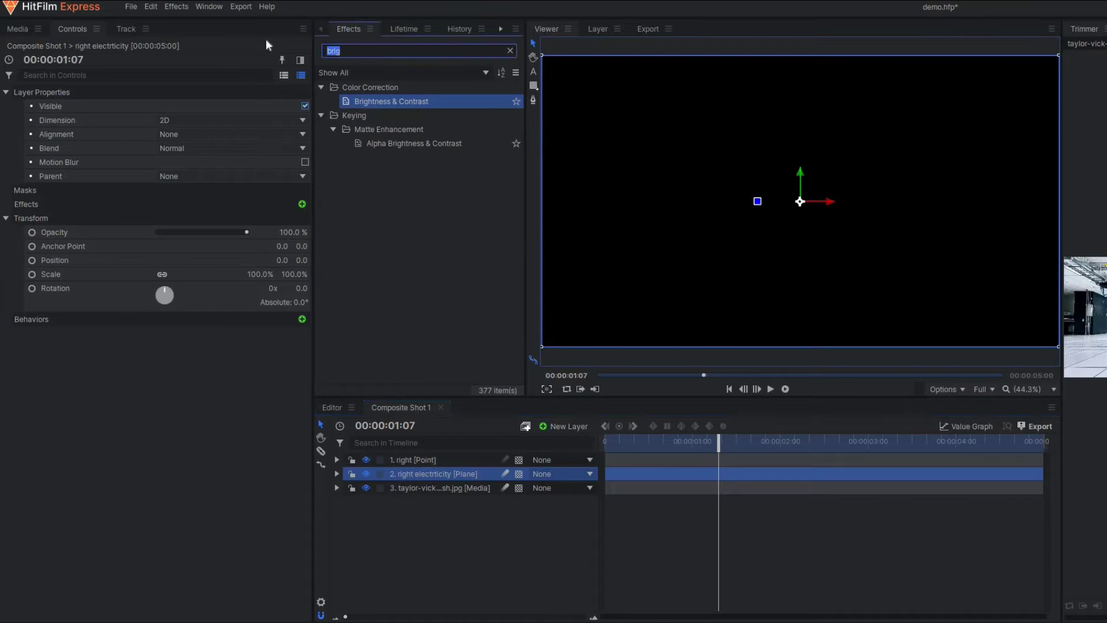
key("BackSpace")
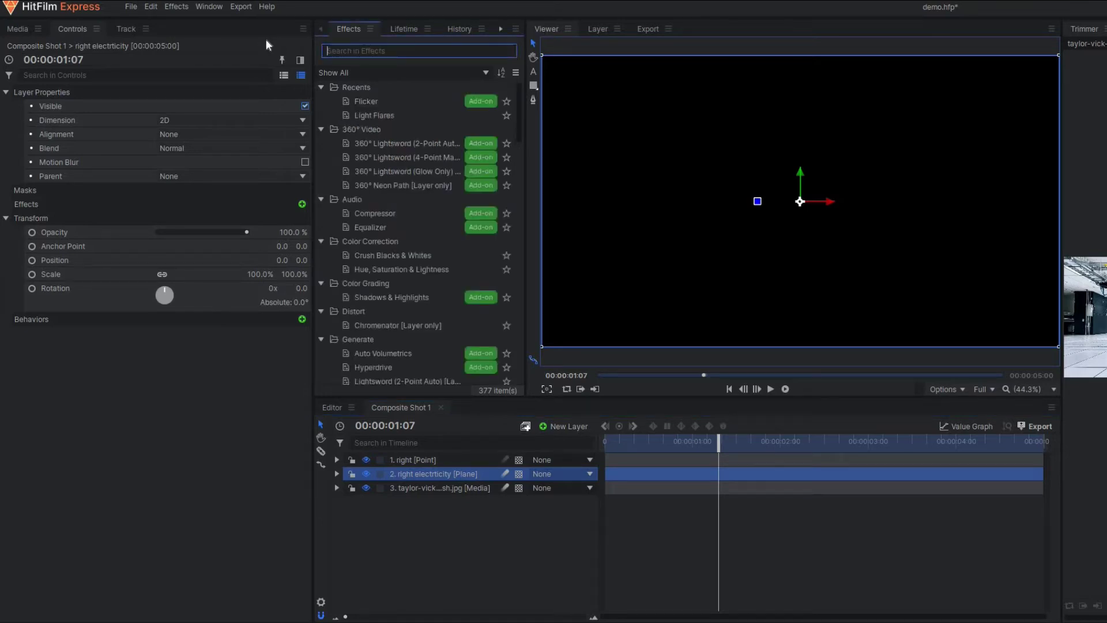
type("elect")
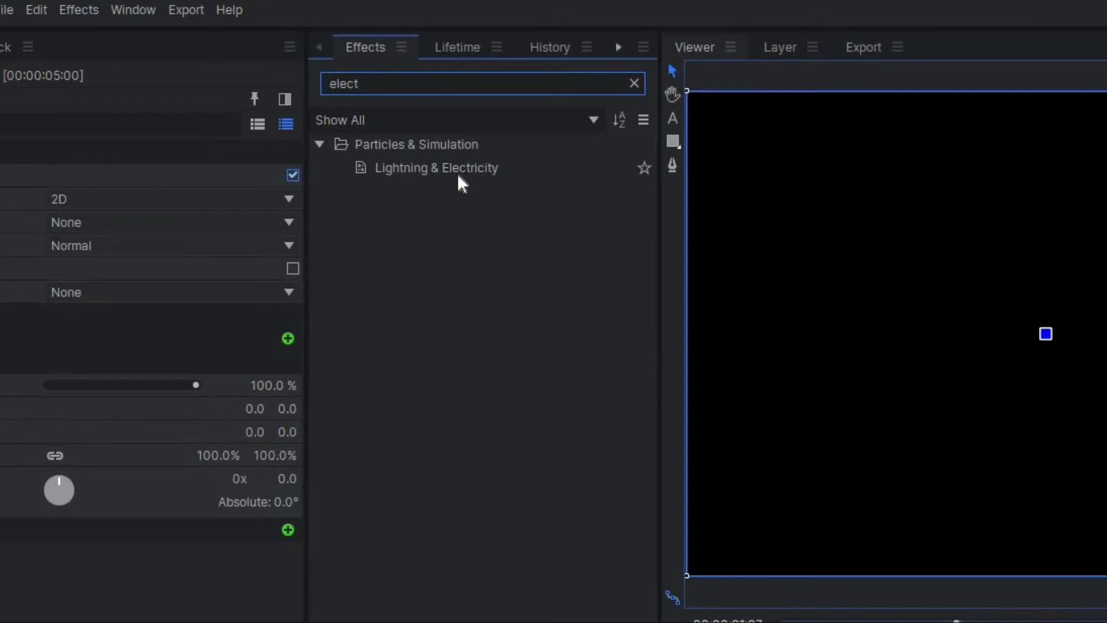
left_click(470, 173)
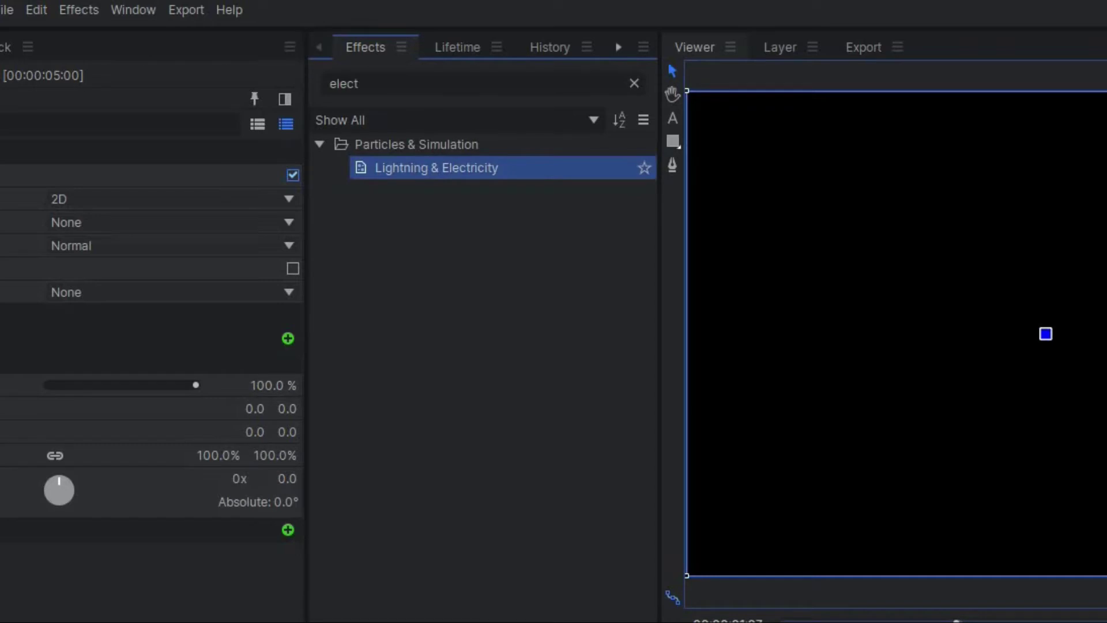
left_click_drag(488, 170, 429, 482)
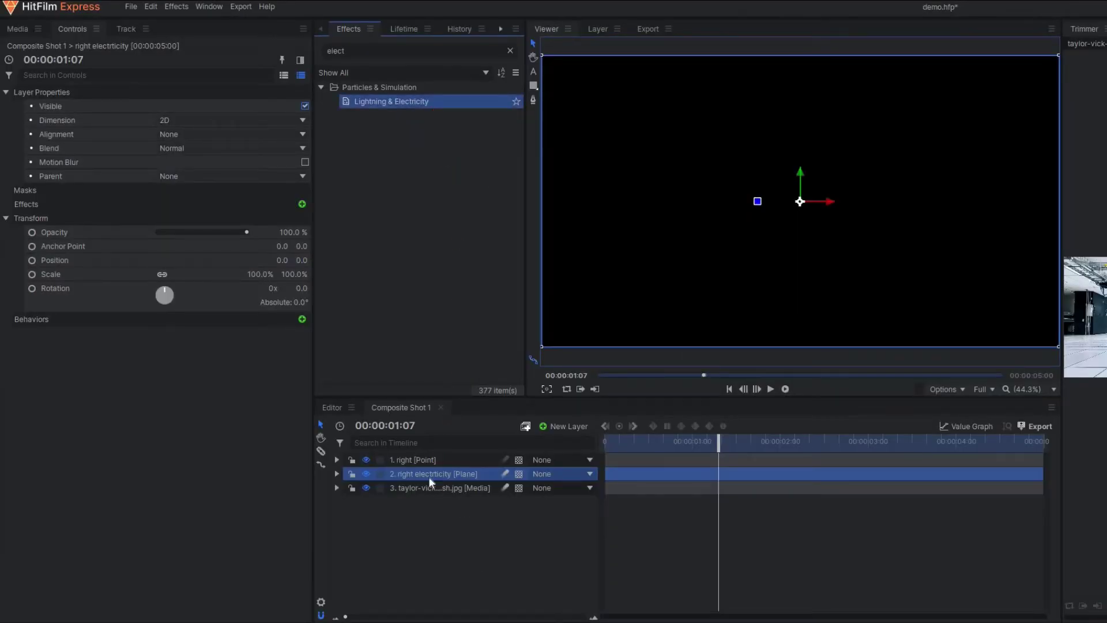
left_click(337, 473)
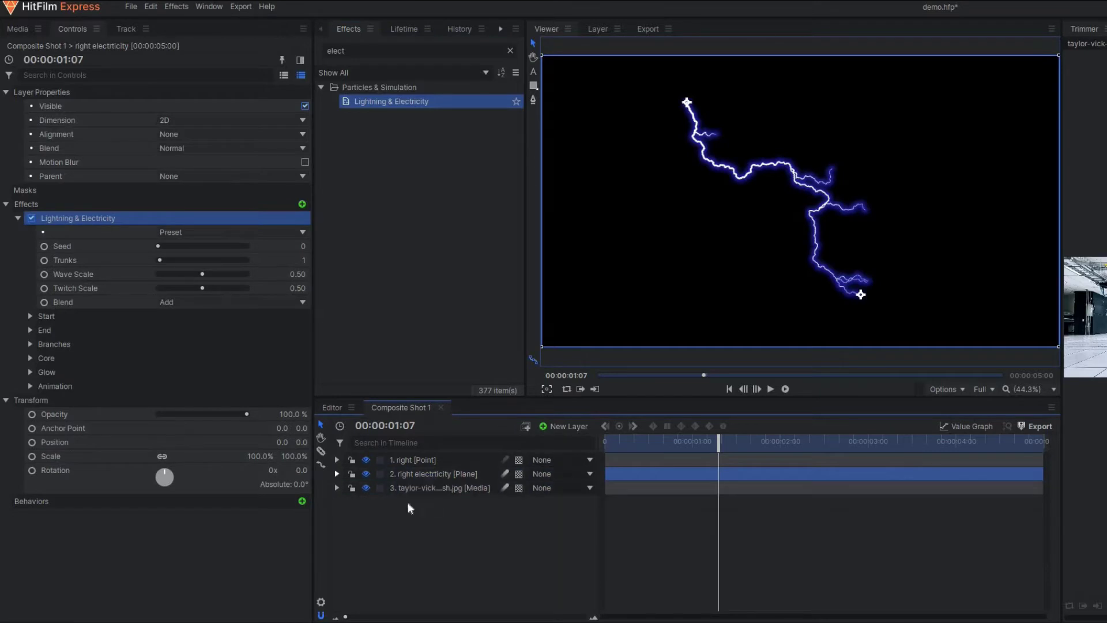
- Set the blend mode of the "right electrticity" plane to Screen
left_click(408, 473)
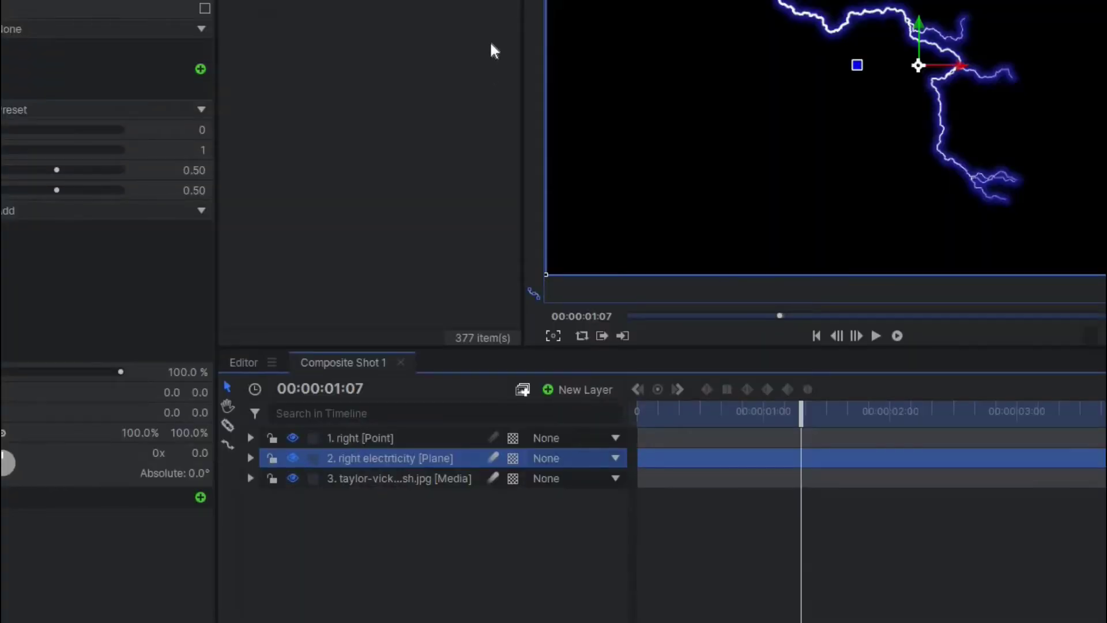
right_click(426, 473)
mouse_move(472, 160)
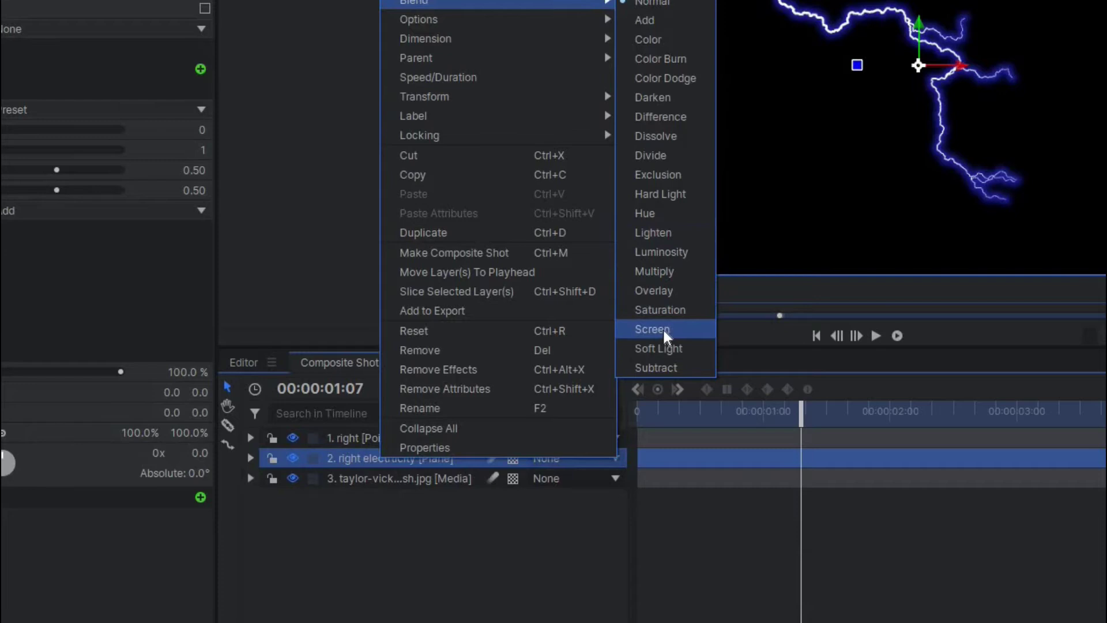
left_click(663, 330)
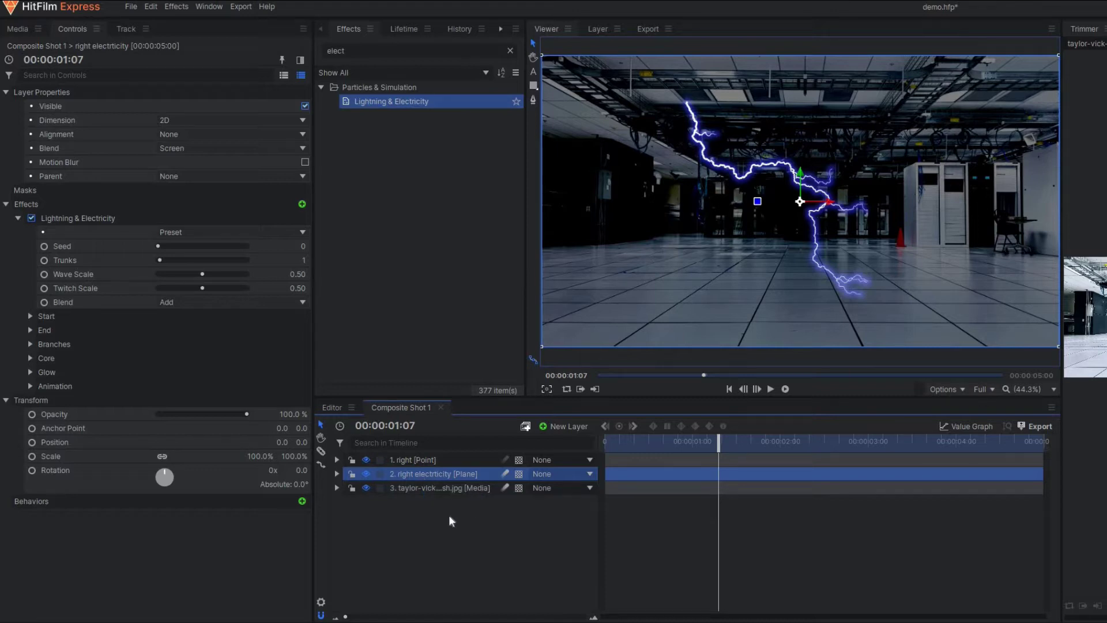
- Make the Lightning & Electricity effect's Start use the "right" point layer
left_click(337, 473)
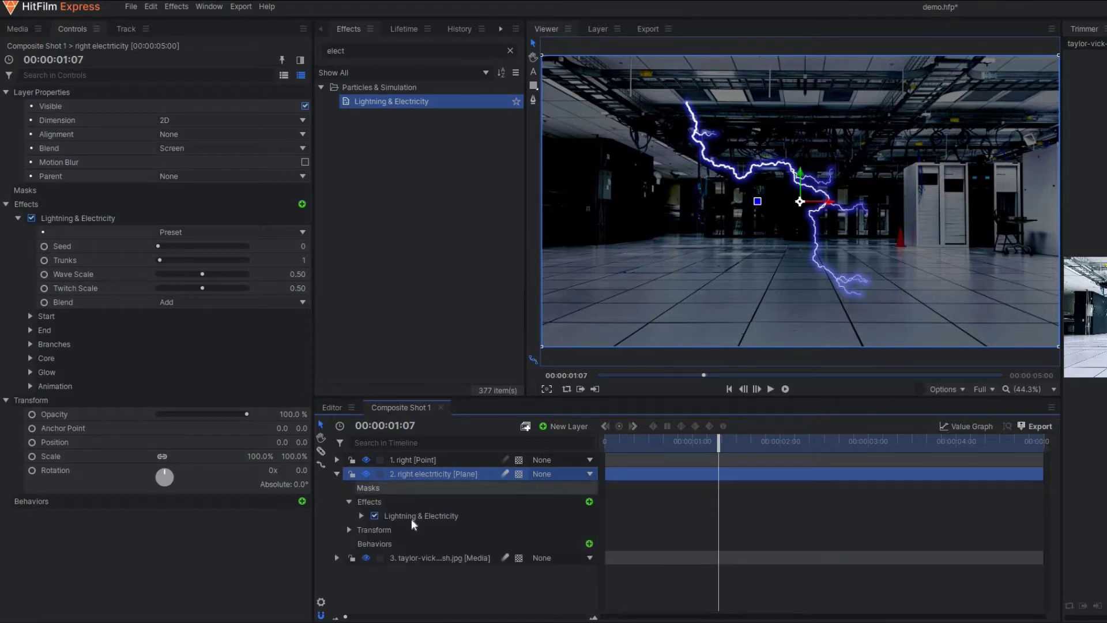
left_click(412, 517)
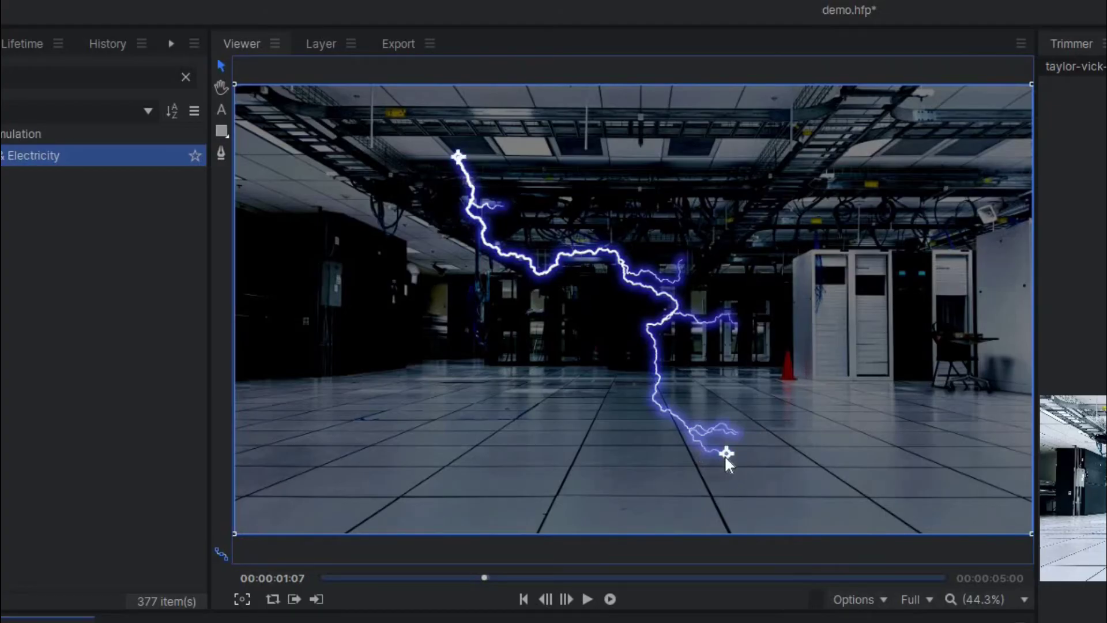
left_click(726, 456)
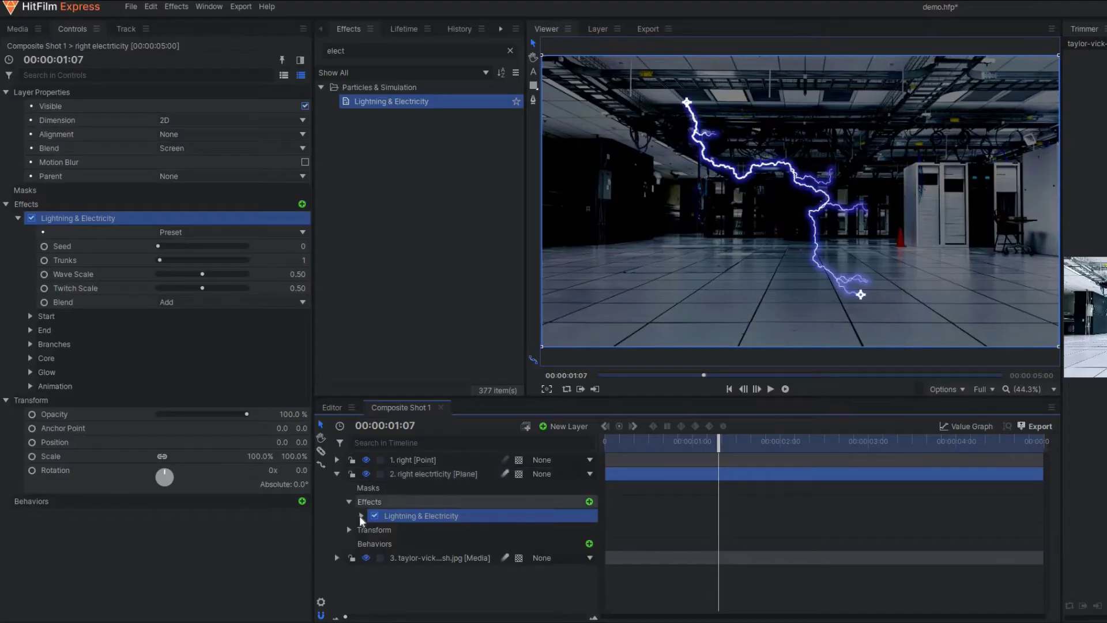
left_click(359, 516)
scroll(450, 519, "down", 2)
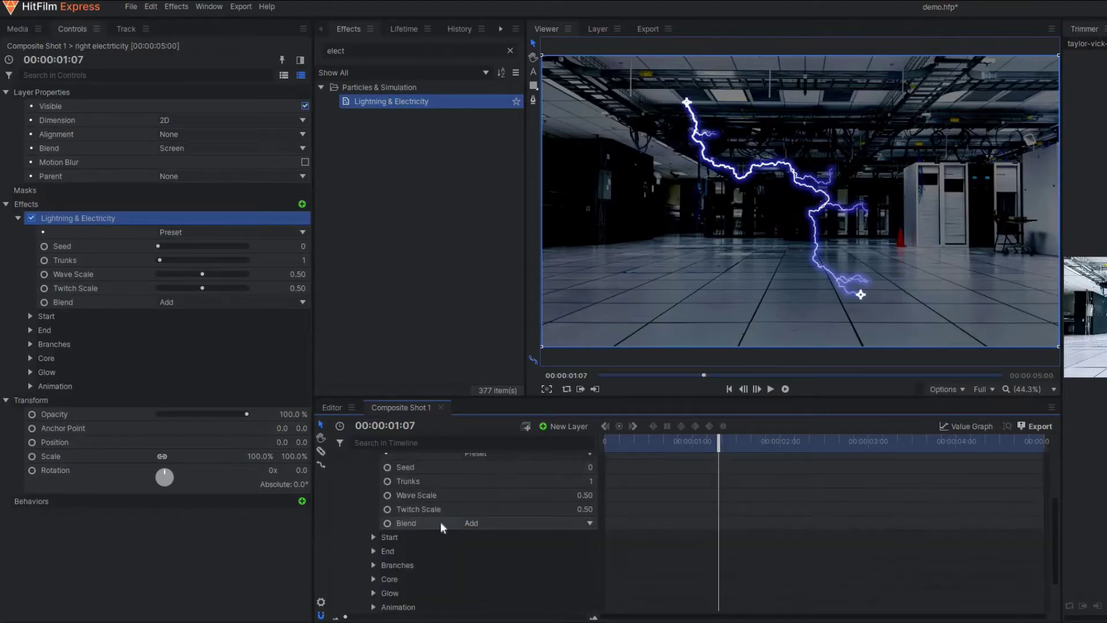
scroll(420, 520, "down", 2)
scroll(422, 521, "up", 2)
scroll(396, 519, "up", 3)
scroll(379, 500, "down", 5)
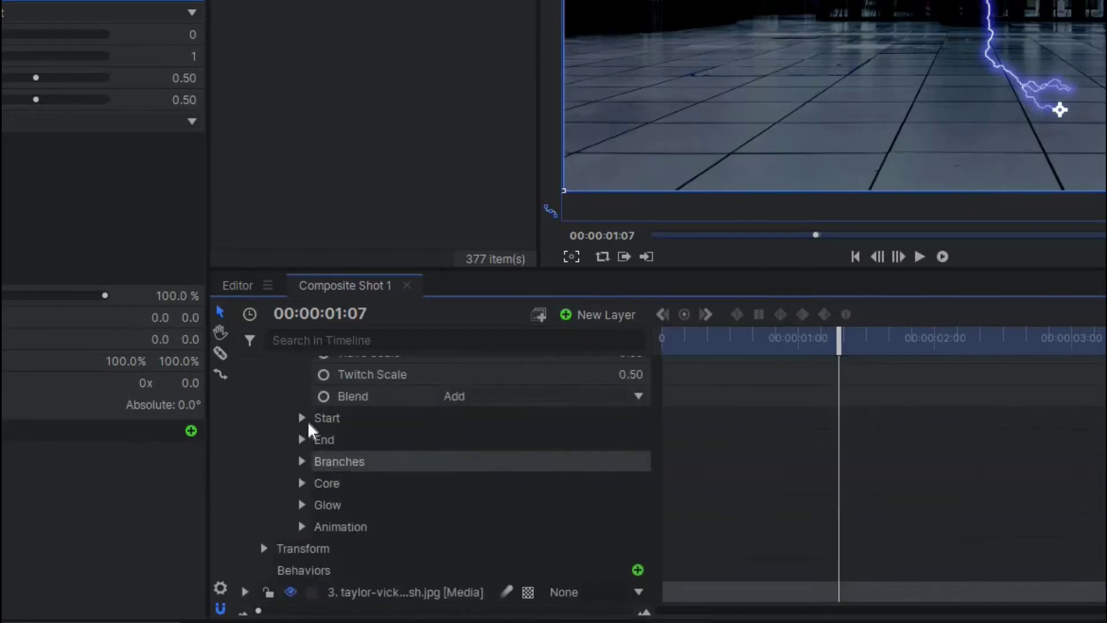
left_click(302, 417)
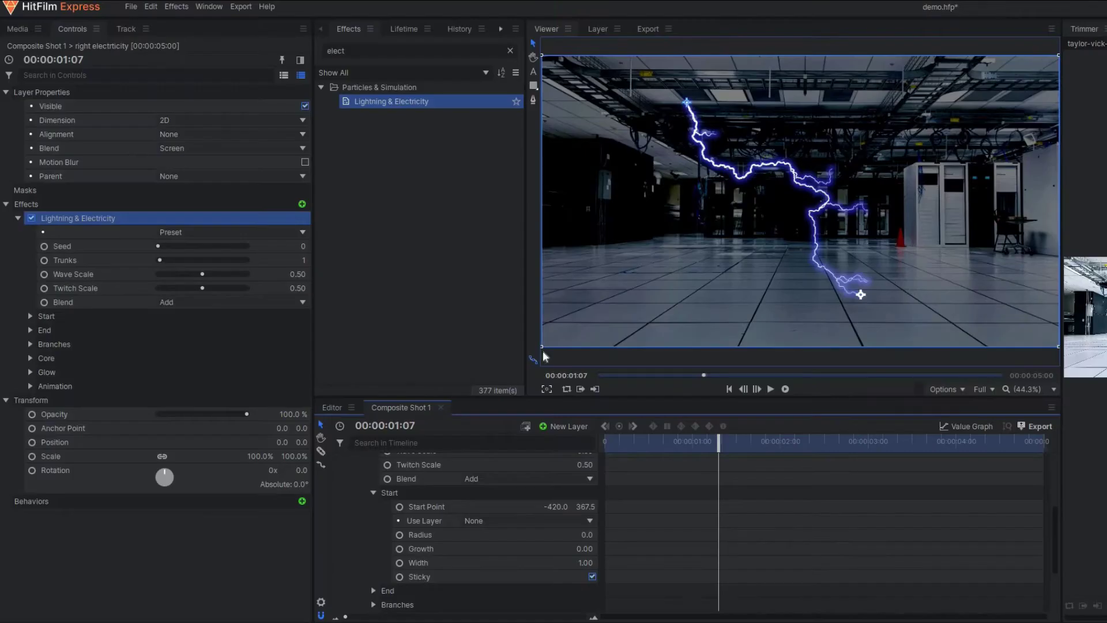
left_click(496, 522)
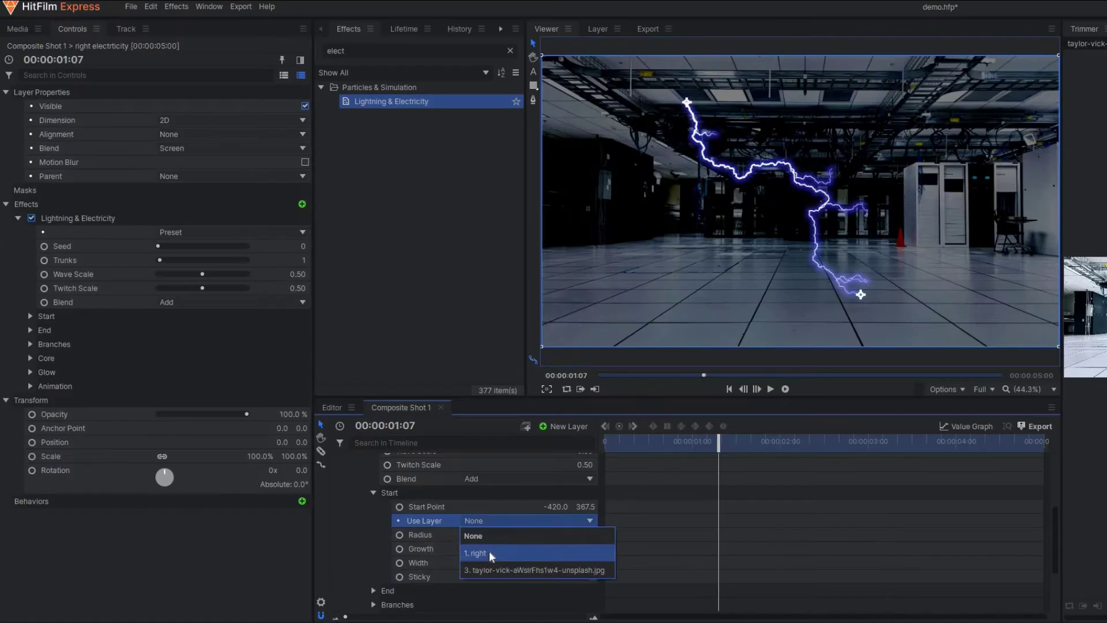
left_click(519, 525)
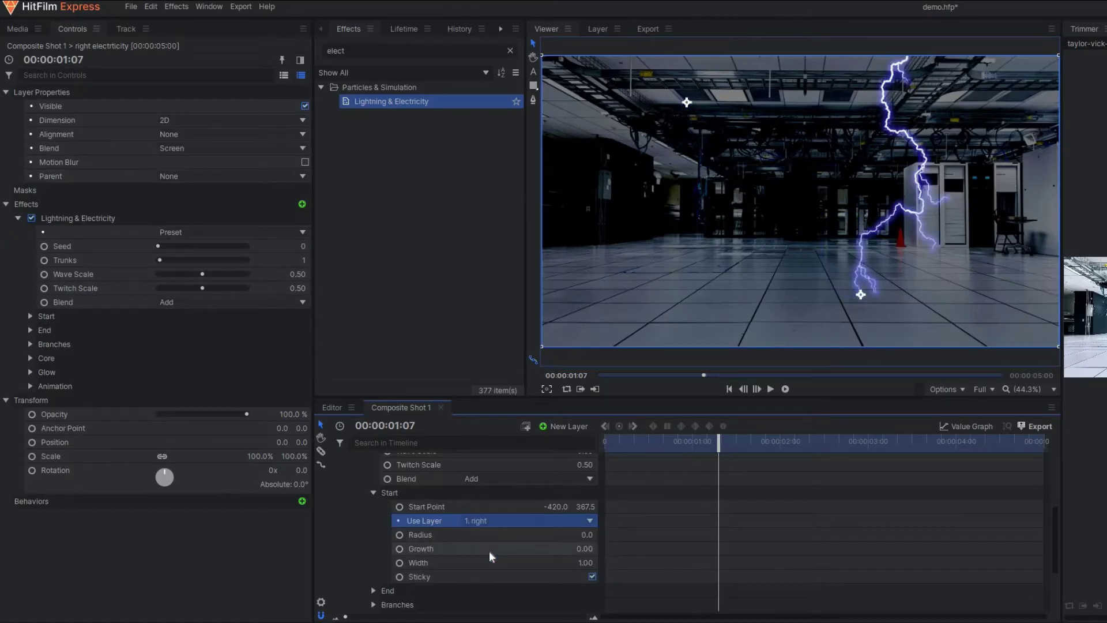
- Set the lightning's Start Point to 0, 0
scroll(445, 540, "up", 2)
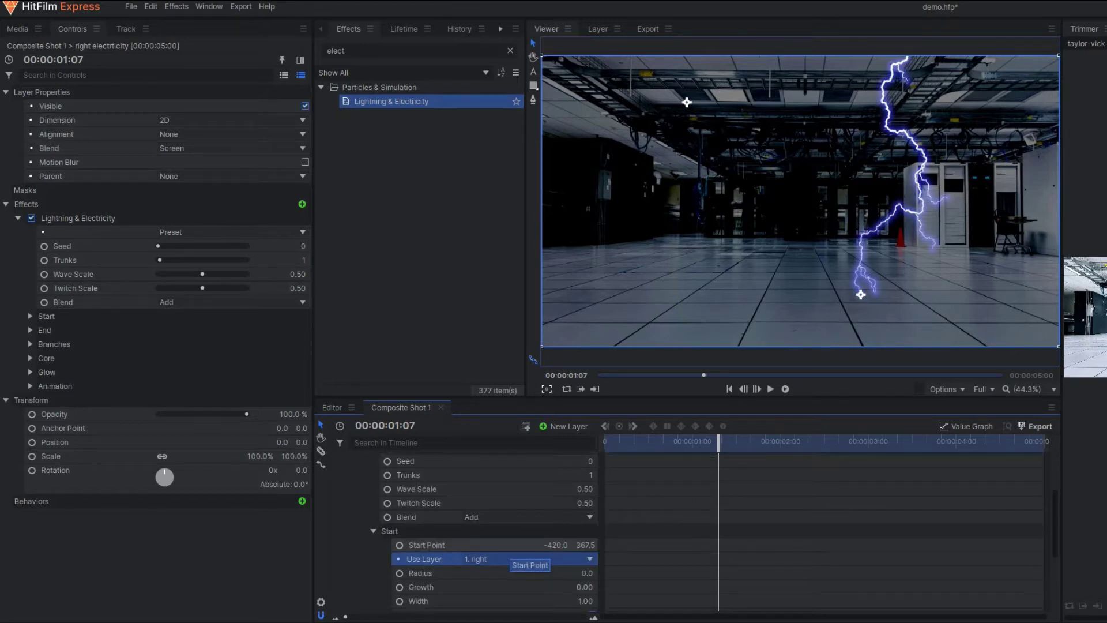
left_click(557, 545)
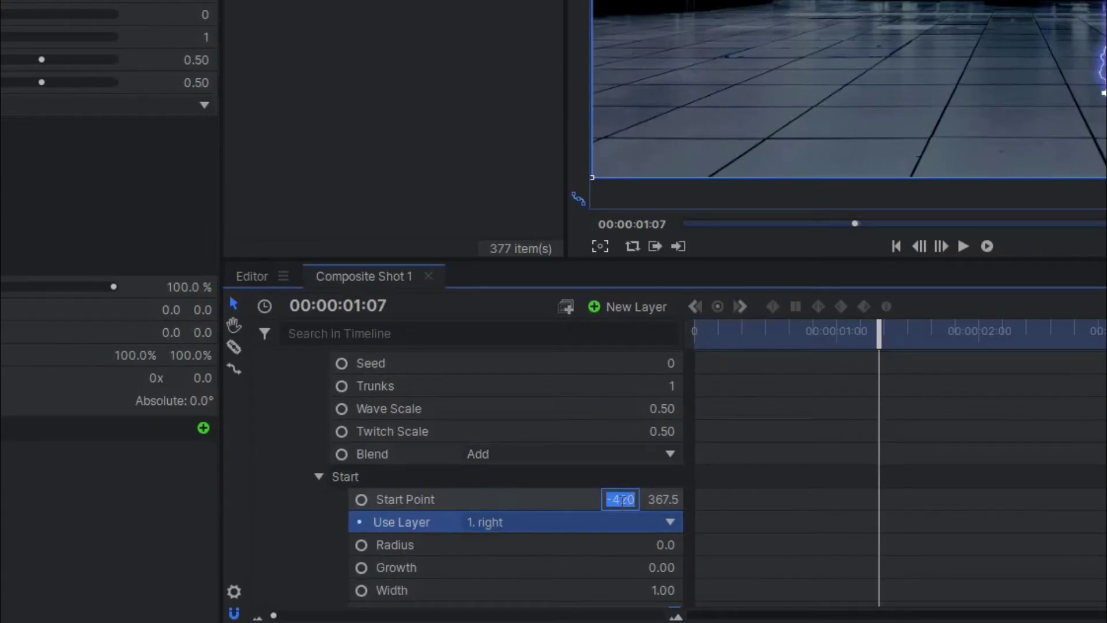
type("0")
left_click(653, 498)
type("0")
key("Return")
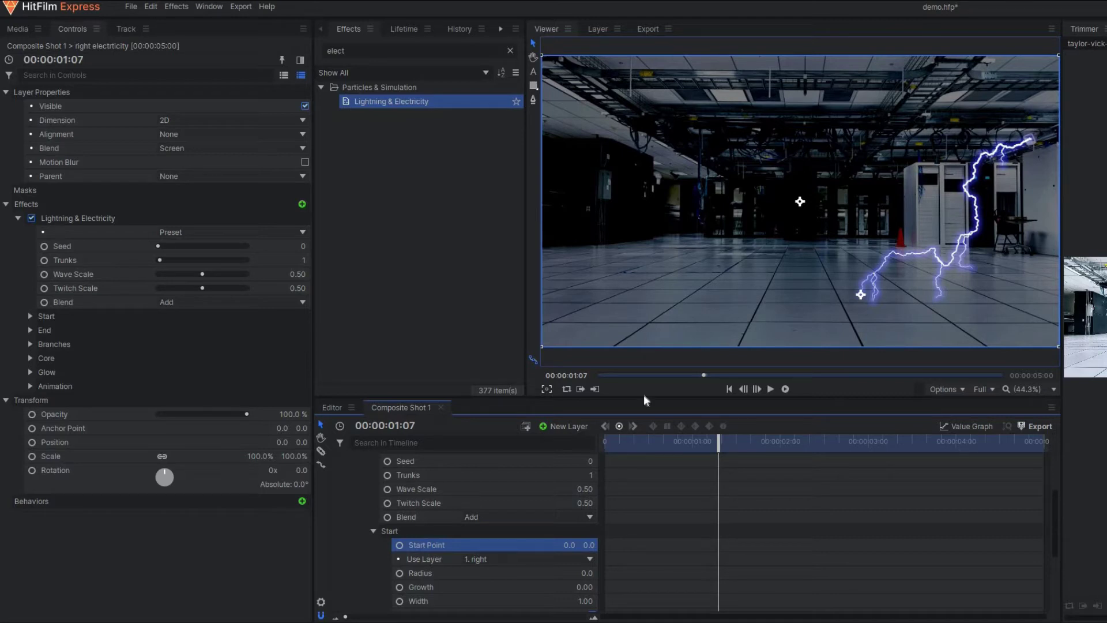
- Save the project and move the lightning's end point to about 59.8, -83.5, over the dark racks near the image centre
scroll(413, 501, "up", 2)
left_click(392, 514)
key("ctrl+s")
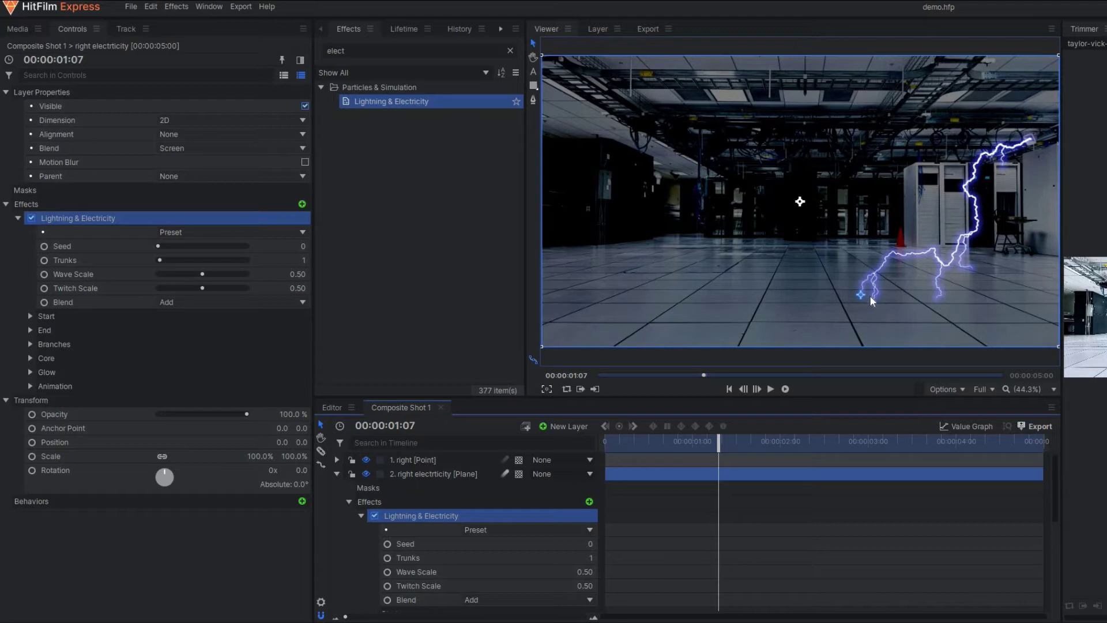
left_click_drag(861, 296, 816, 224)
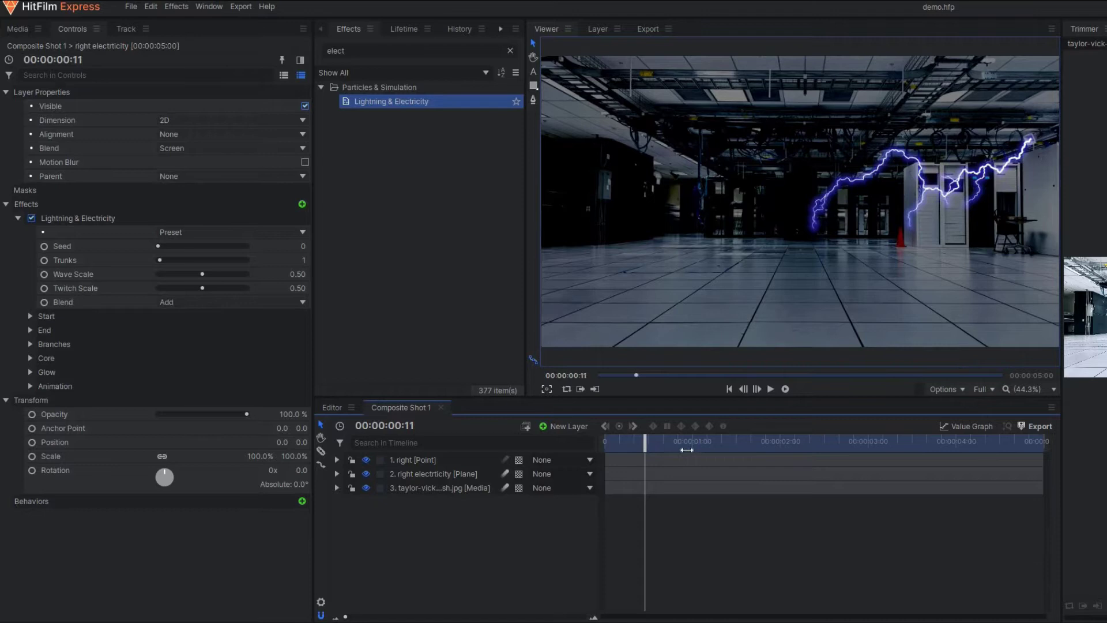
left_click_drag(686, 449, 663, 441)
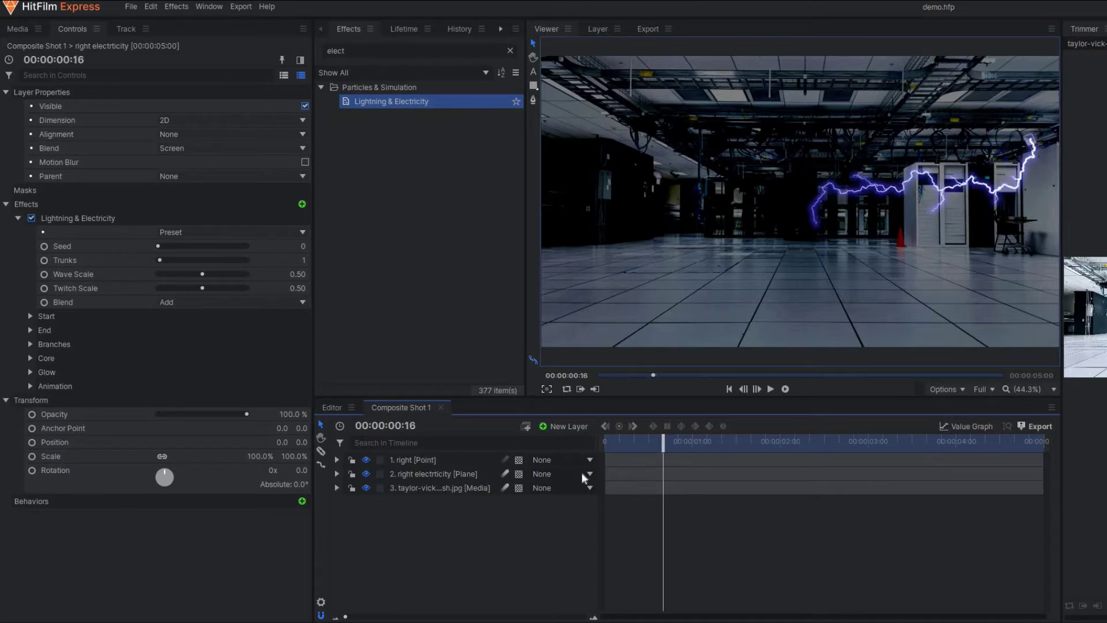
- Find the Light Flares effect and apply it to the "right electrticity" plane below Lightning & Electricity
left_click(413, 475)
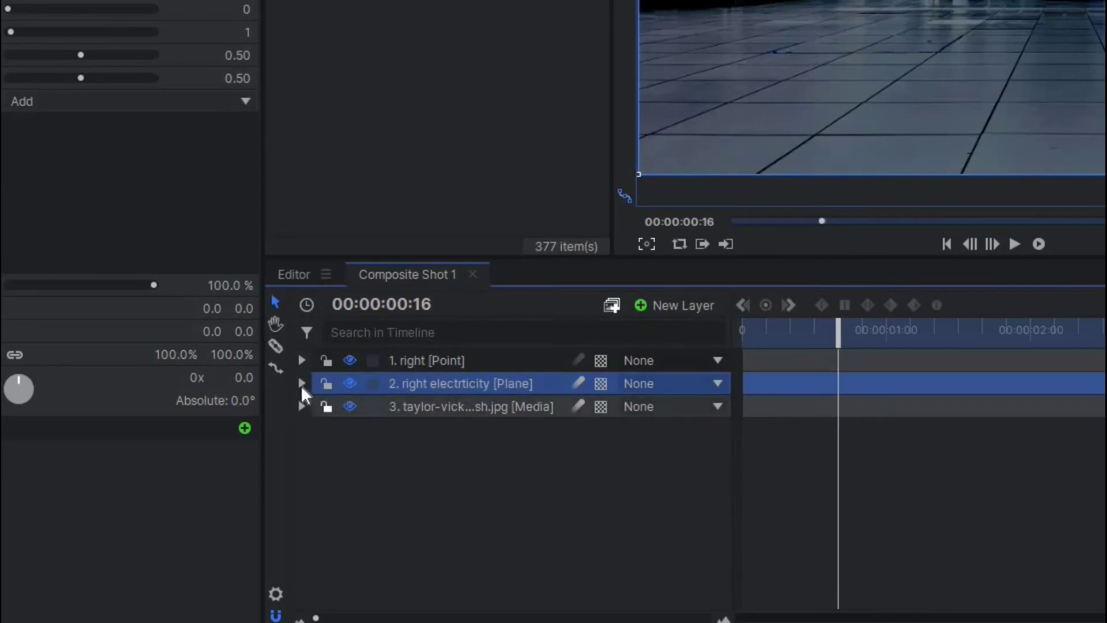
left_click(337, 474)
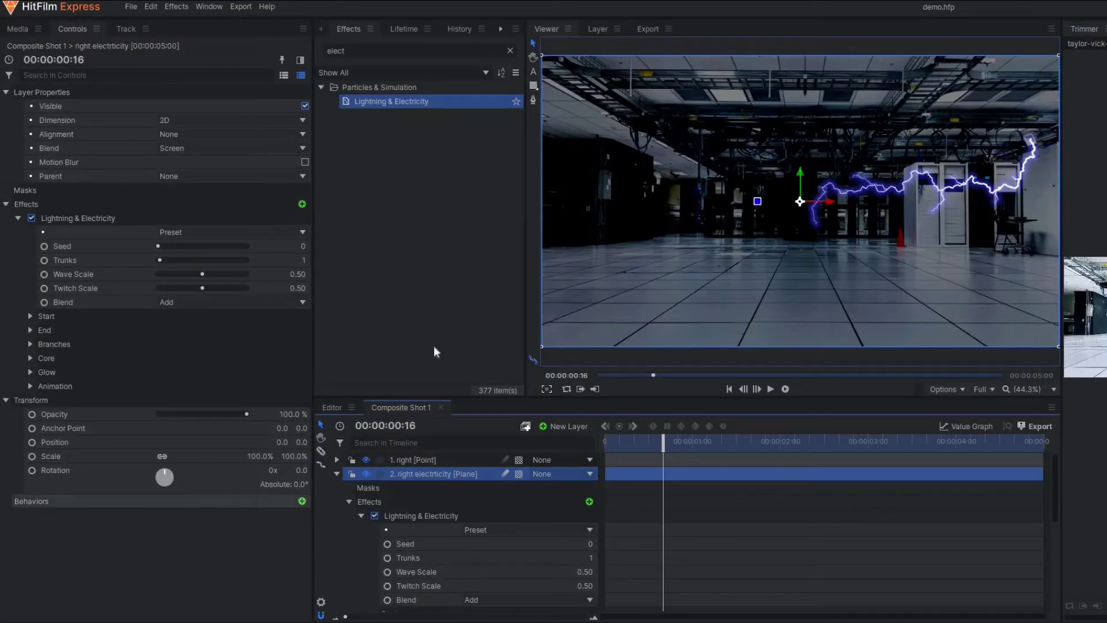
left_click_drag(364, 51, 263, 48)
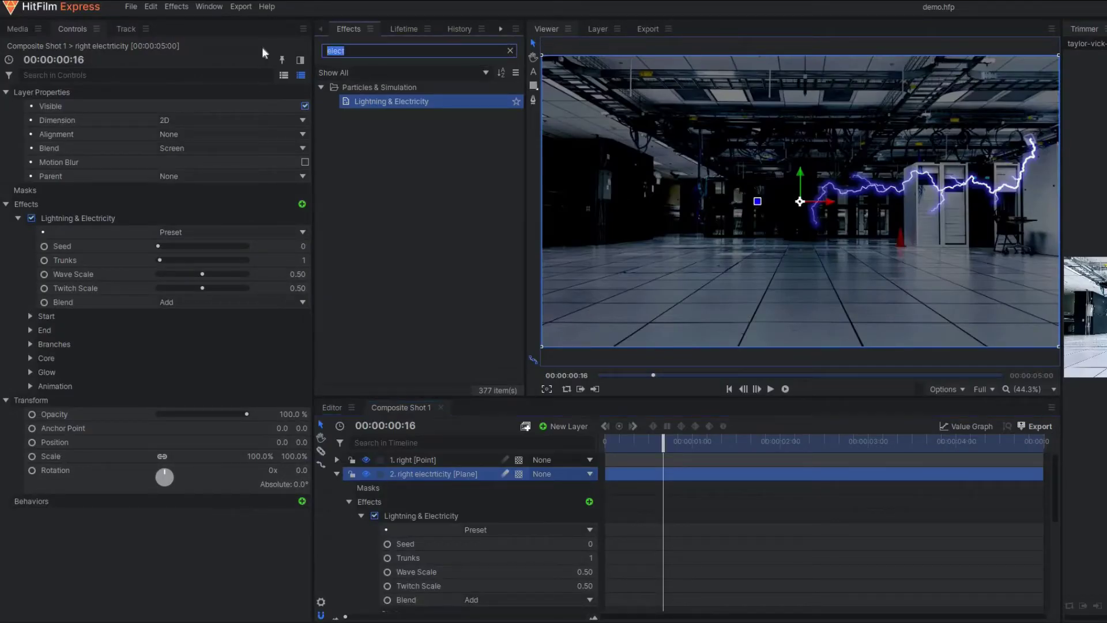
type("light")
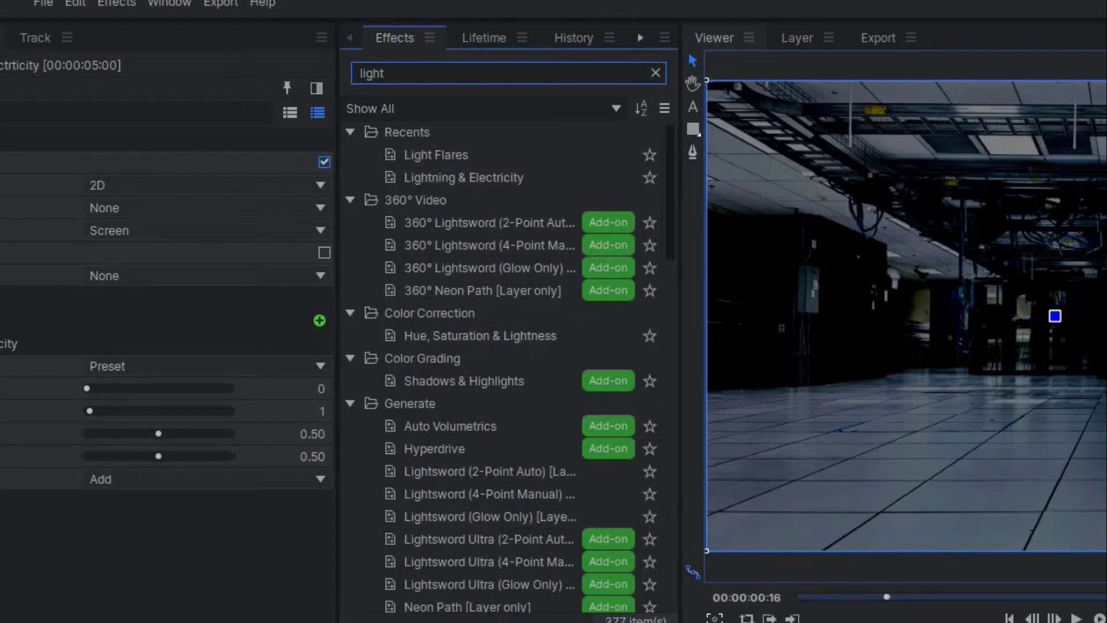
left_click(522, 270)
left_click_drag(460, 156, 518, 620)
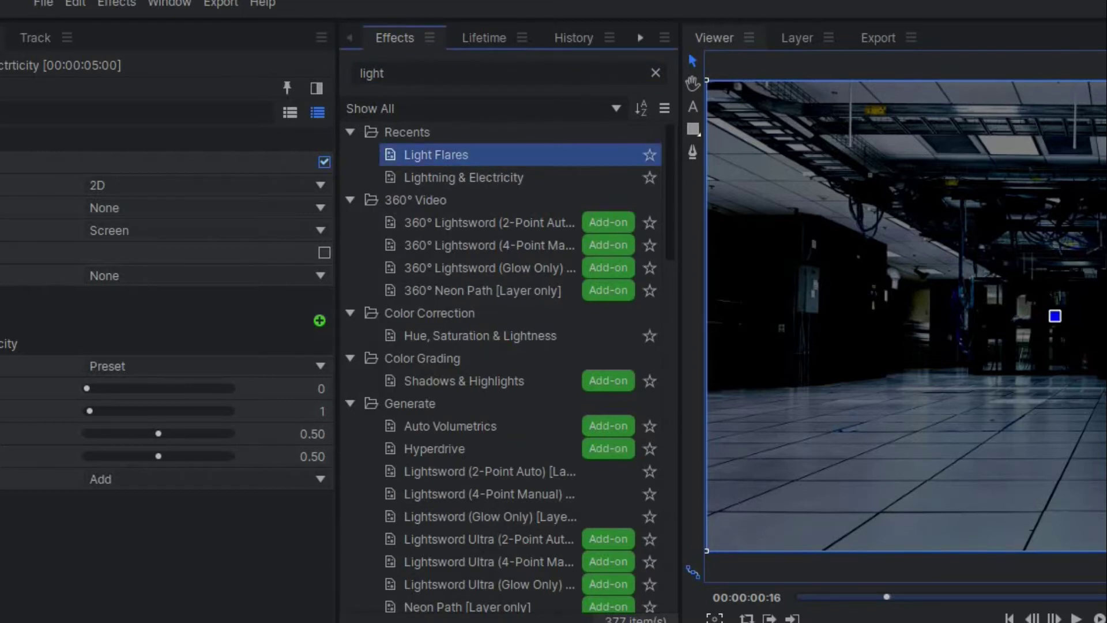
left_click_drag(436, 154, 406, 523)
left_click(403, 530)
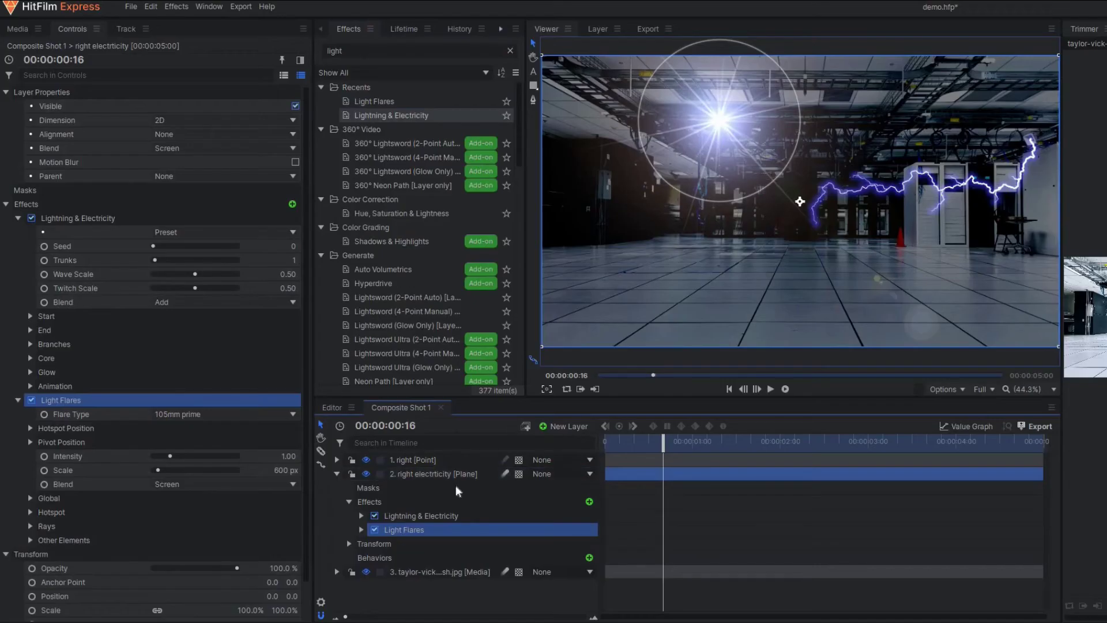
- Set the light flare to Flashlight white on the lightning's start point, with intensity 0.69 and scale 521 px
left_click(361, 530)
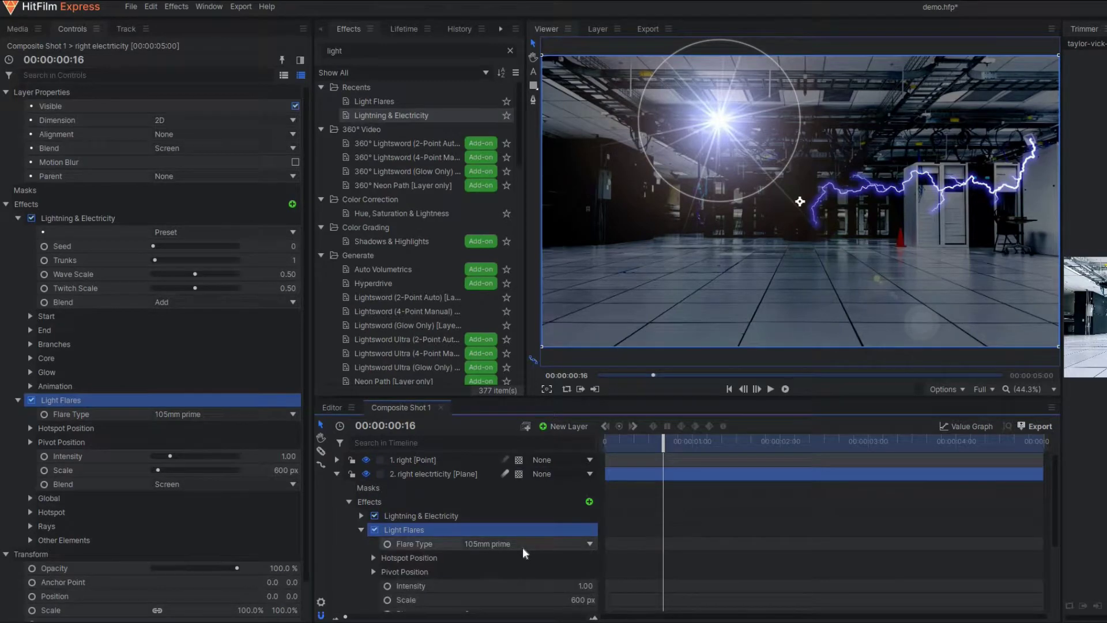
left_click(522, 546)
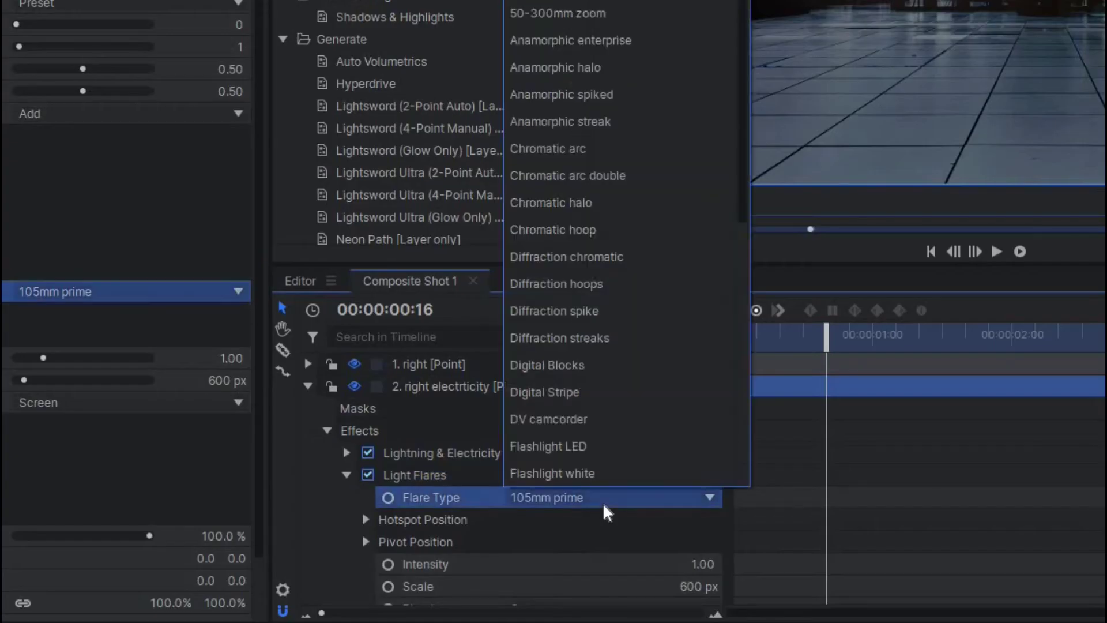
scroll(602, 413, "down", 1)
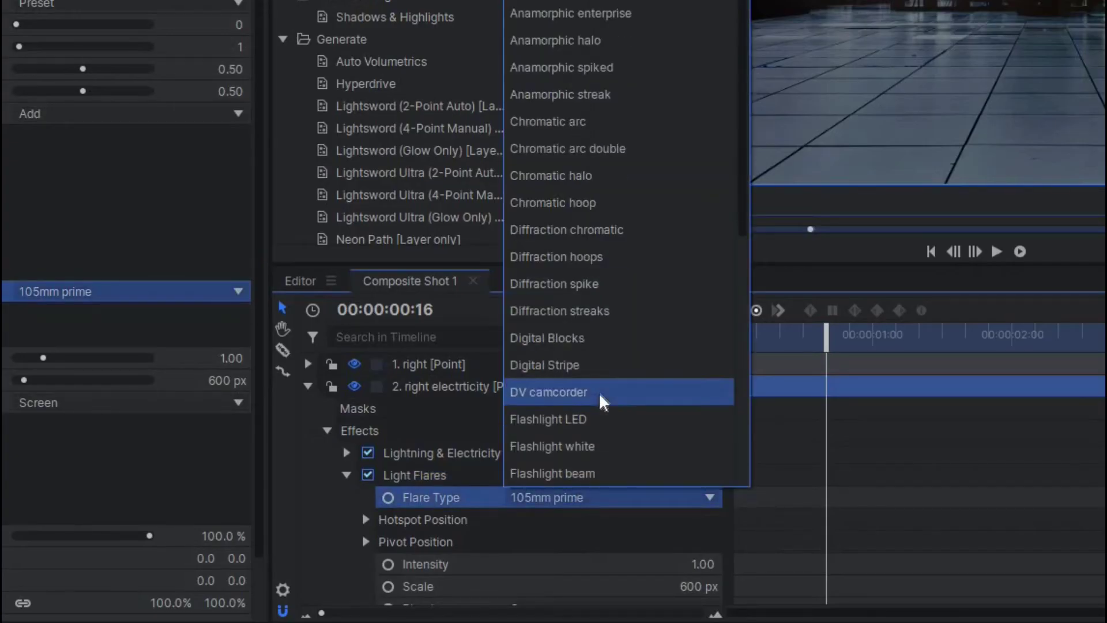
left_click(600, 448)
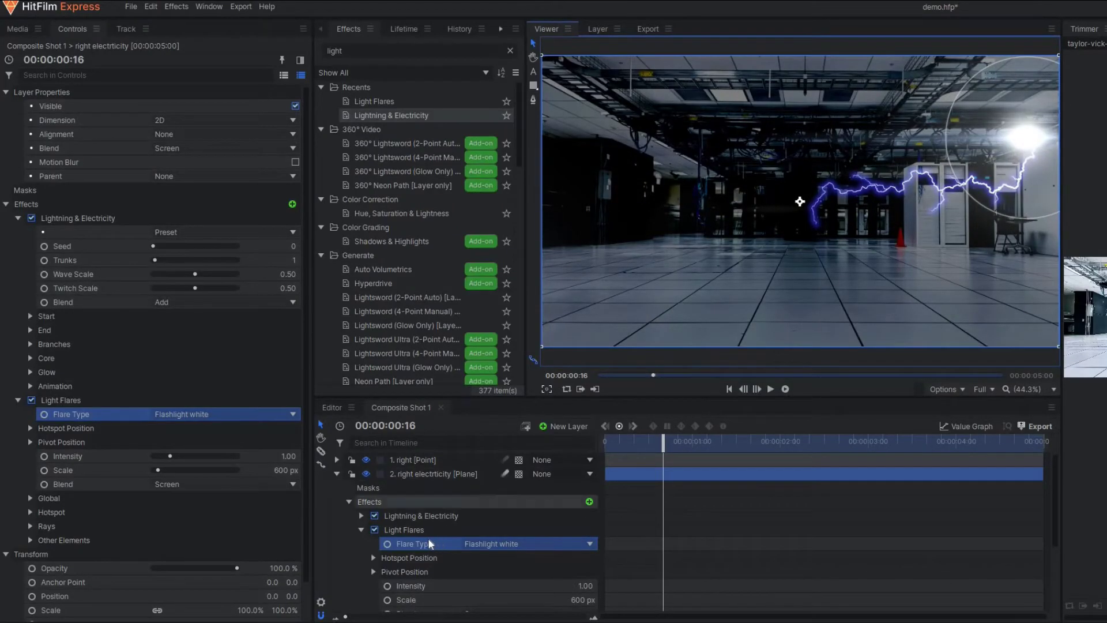
scroll(521, 535, "down", 2)
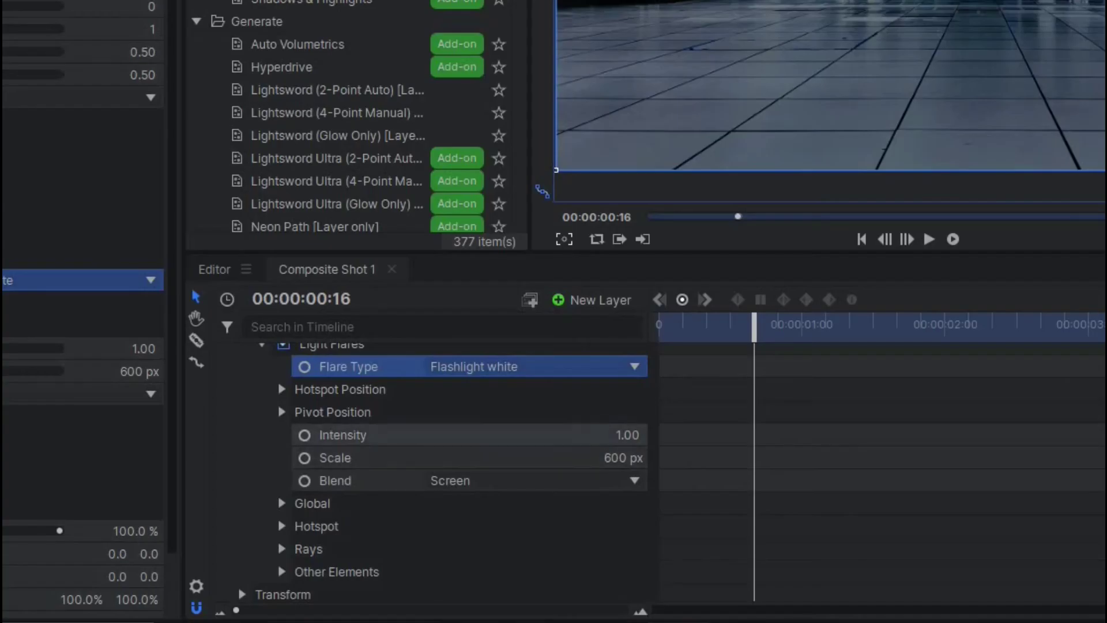
left_click_drag(585, 510, 571, 509)
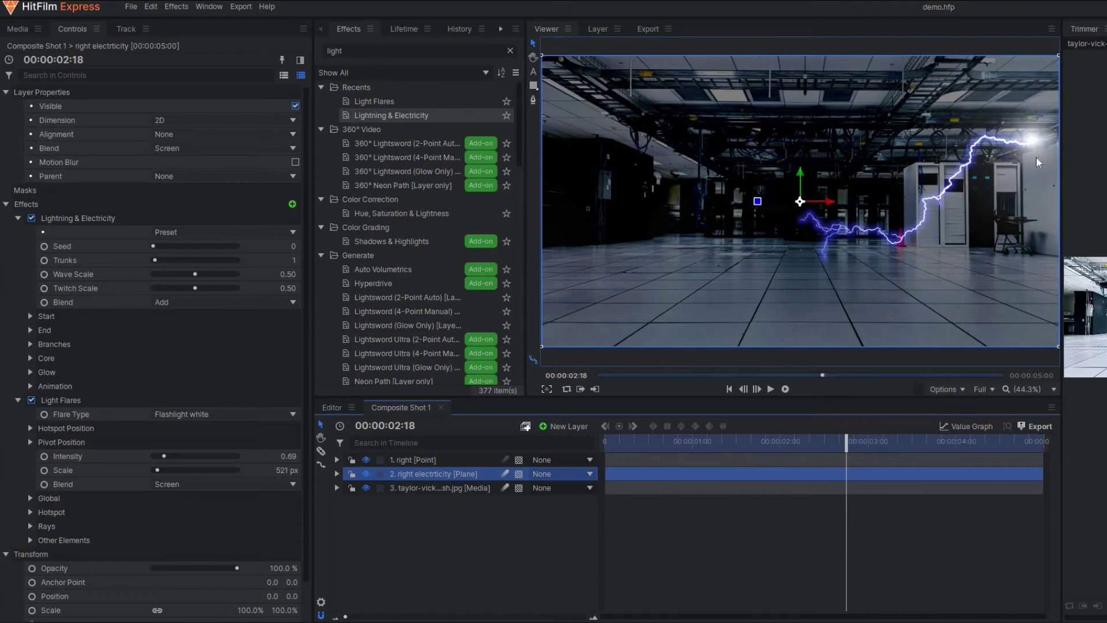
- Return the playhead to the start of the timeline and advance one frame to review the lightning and flare
left_click(616, 442)
left_click(607, 443)
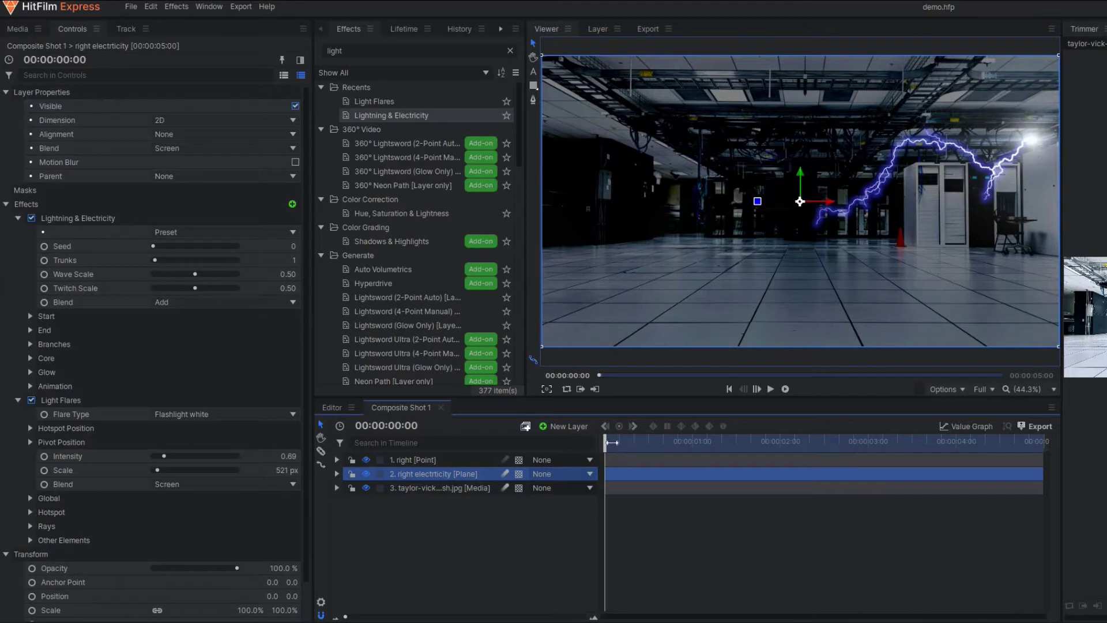
key("Right")
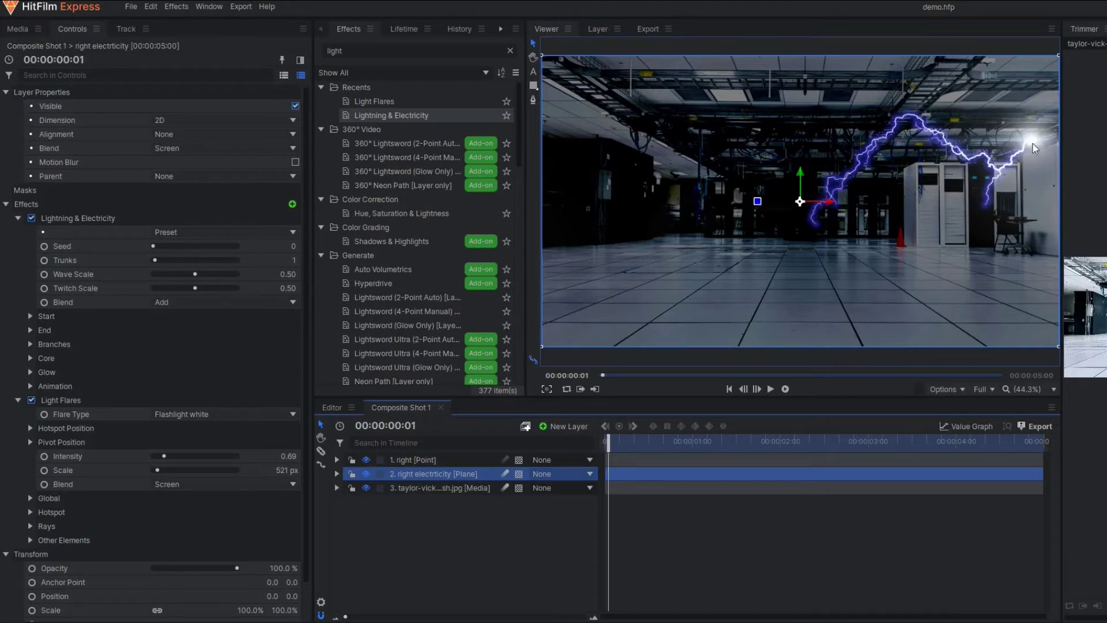
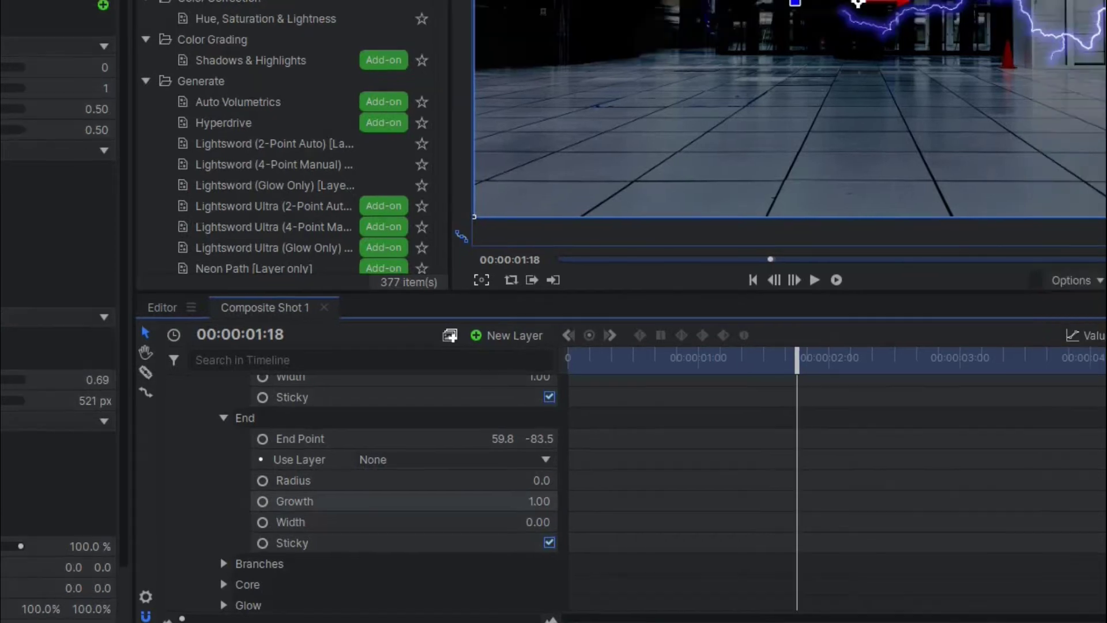
- Try out the lightning's End Growth value, and keyframe it at 1.00 at 00:00:01:22
left_click_drag(591, 487, 544, 501)
left_click_drag(563, 538, 613, 538)
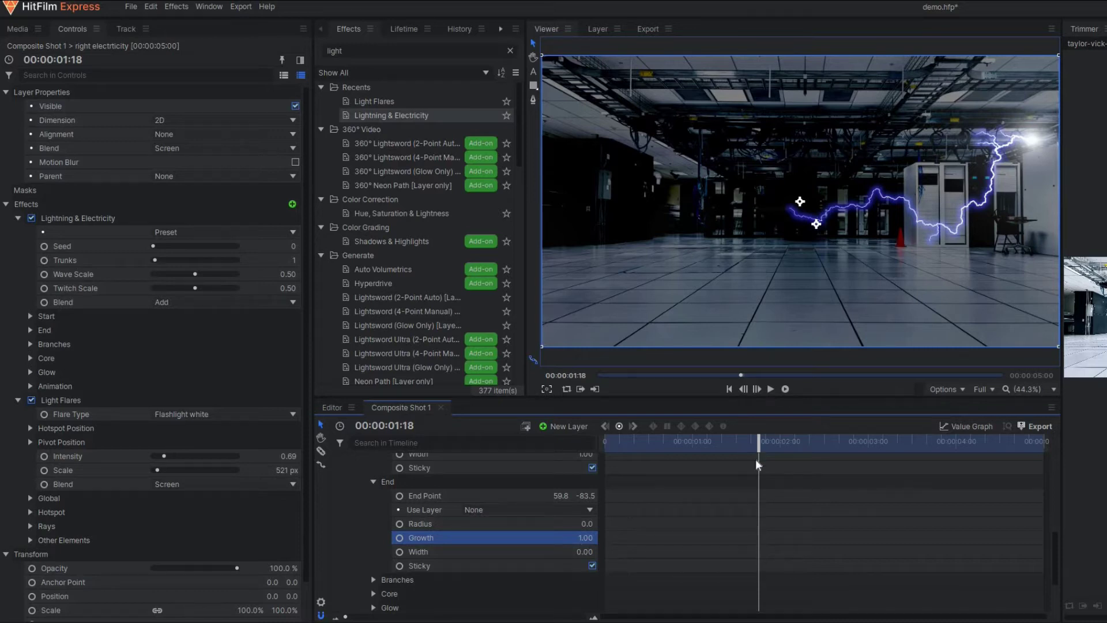
left_click(773, 443)
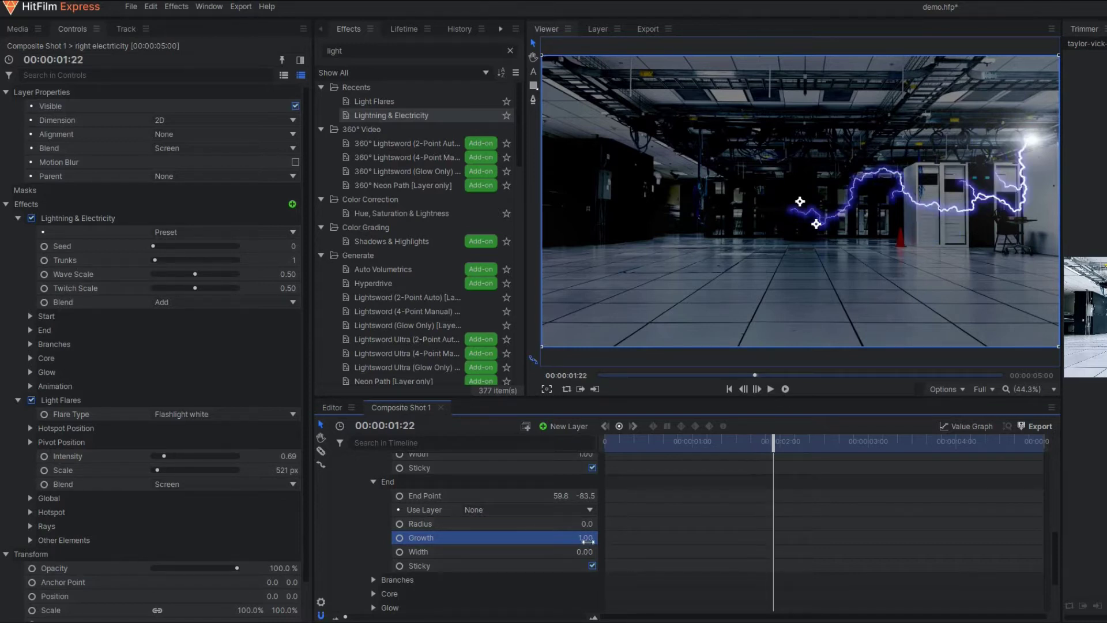
left_click(399, 538)
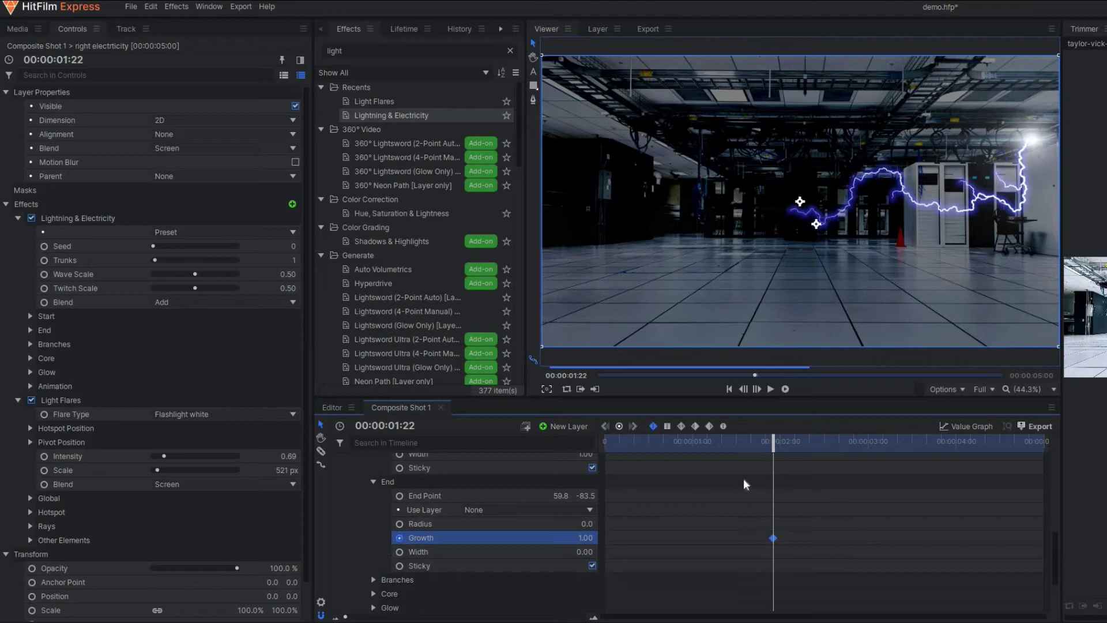
- Keyframe the lightning's End Growth at 0 a few frames before the existing 1.00 keyframe
left_click_drag(773, 444, 749, 446)
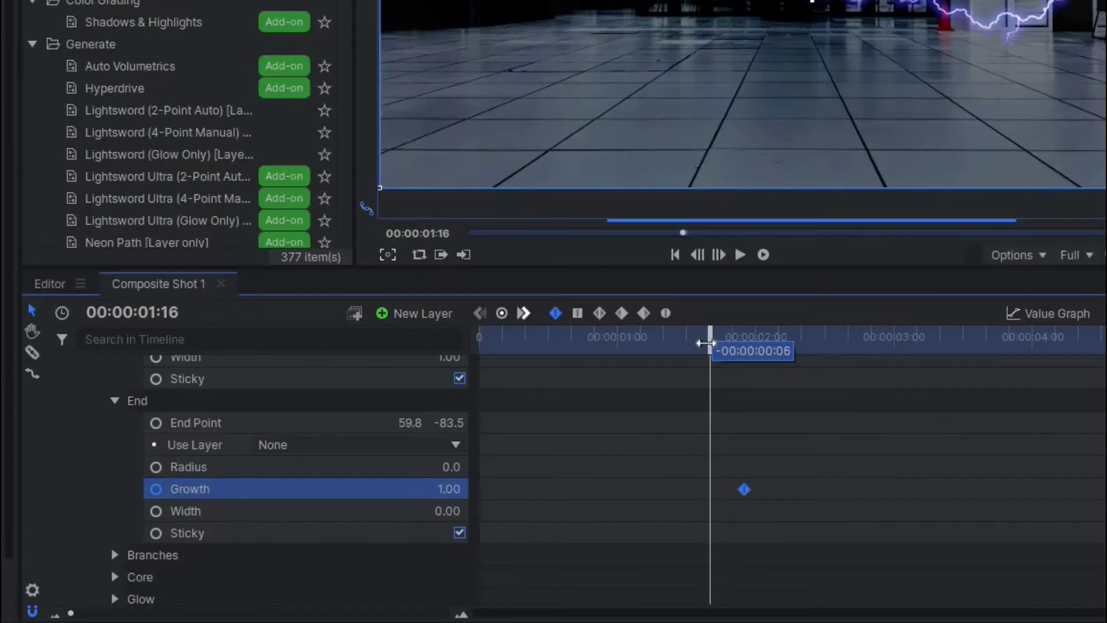
left_click(446, 489)
type("0")
key("Return")
- Scrub across the two End Growth keyframes to review how the lightning shoots out
left_click(640, 344)
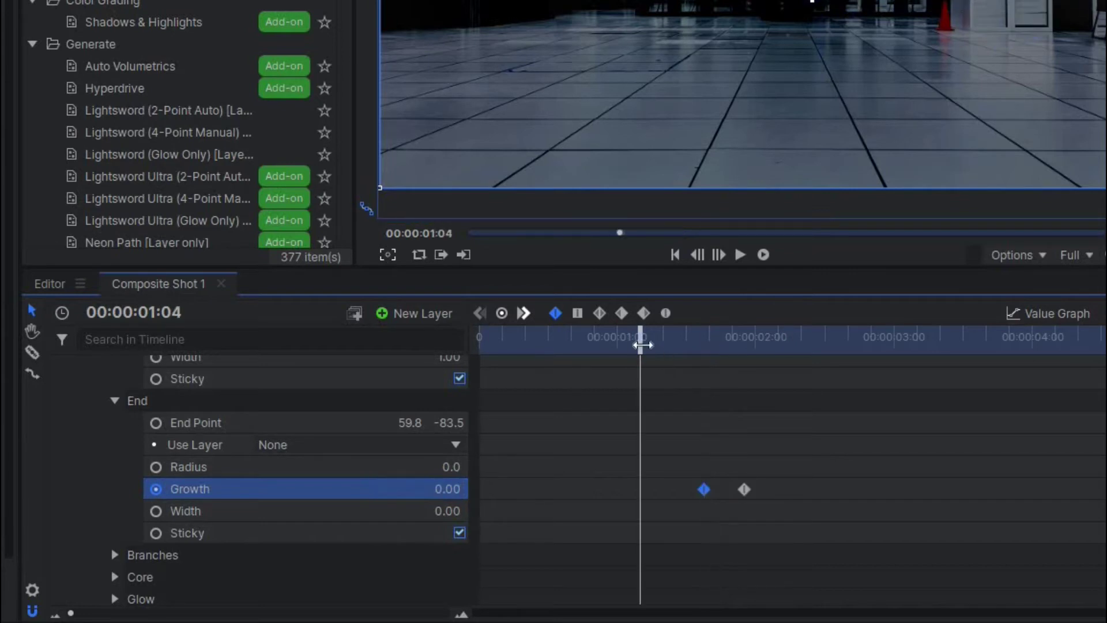
left_click_drag(670, 351, 729, 385)
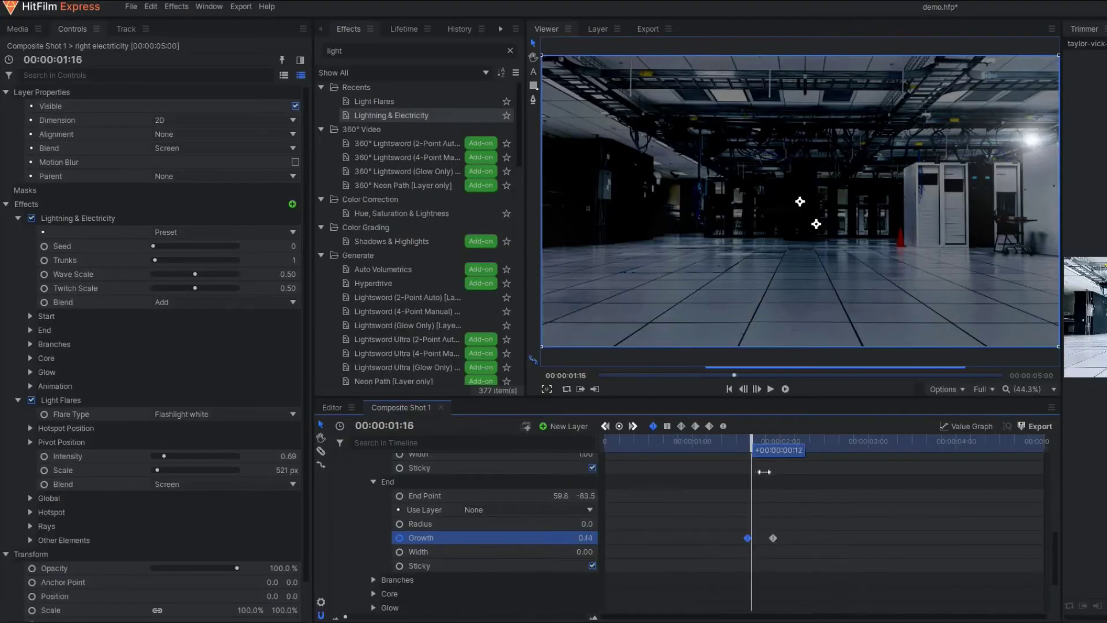
mouse_move(764, 472)
left_mouse_down()
mouse_move(790, 486)
mouse_move(782, 482)
left_mouse_up()
left_click_drag(718, 447, 802, 490)
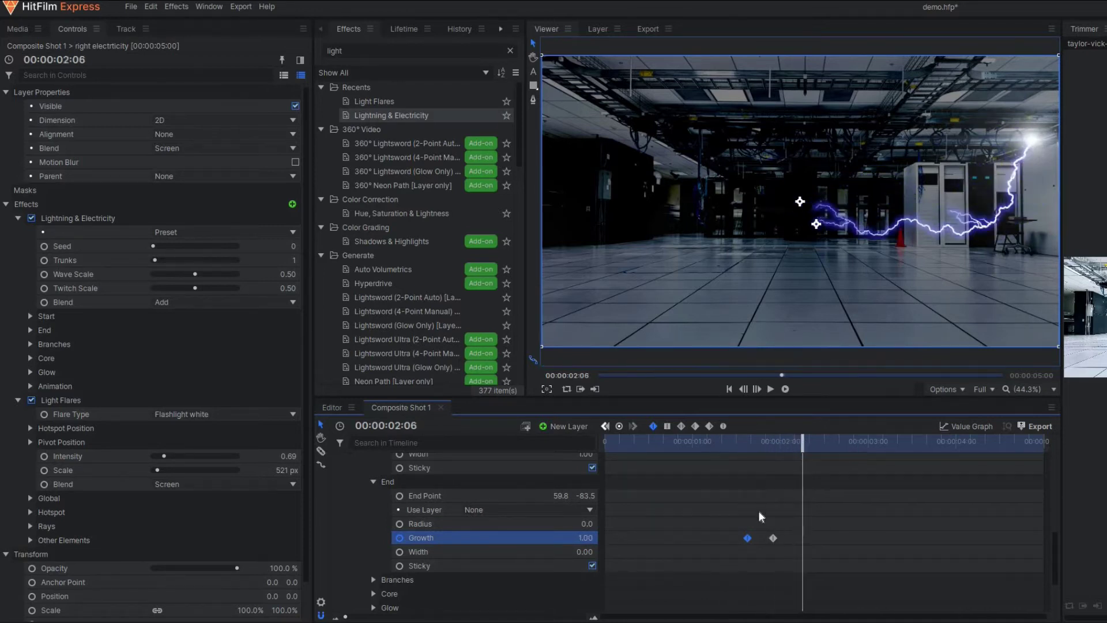
left_click(773, 538)
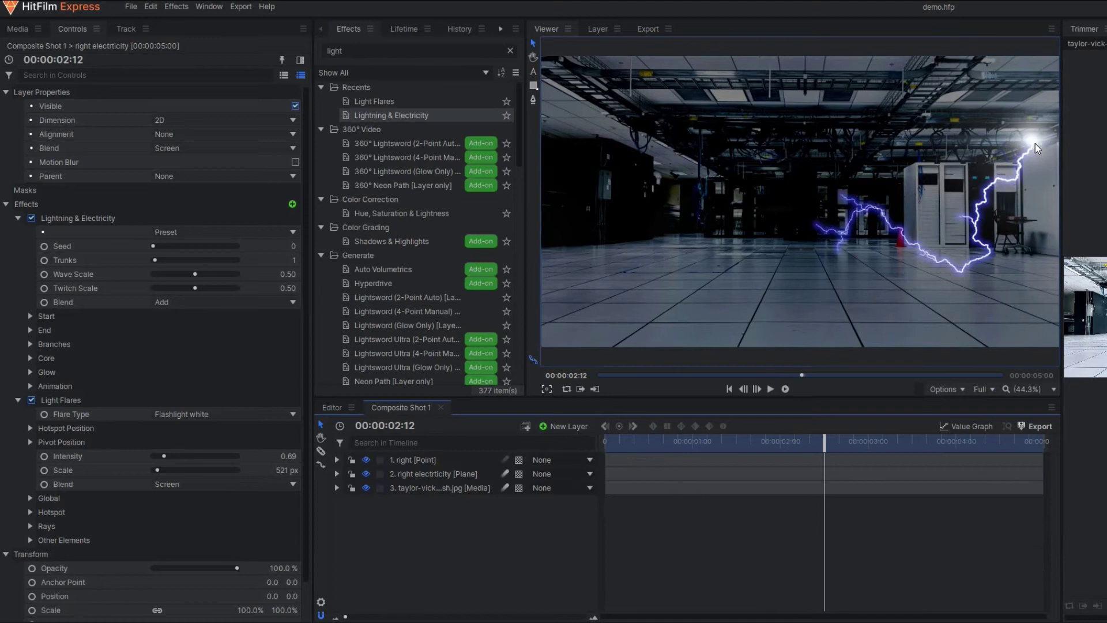
- Set the Light Flares hotspot position on the "right electrticity" plane to use the "right" point layer
left_click(447, 473)
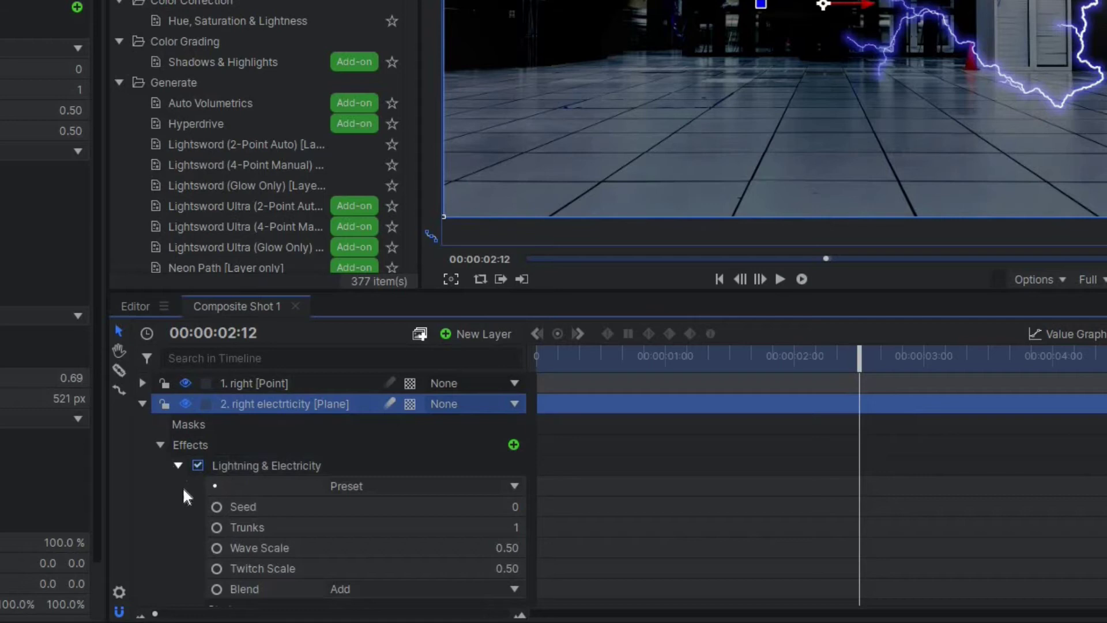
left_click(360, 516)
left_click(178, 486)
scroll(288, 522, "down", 2)
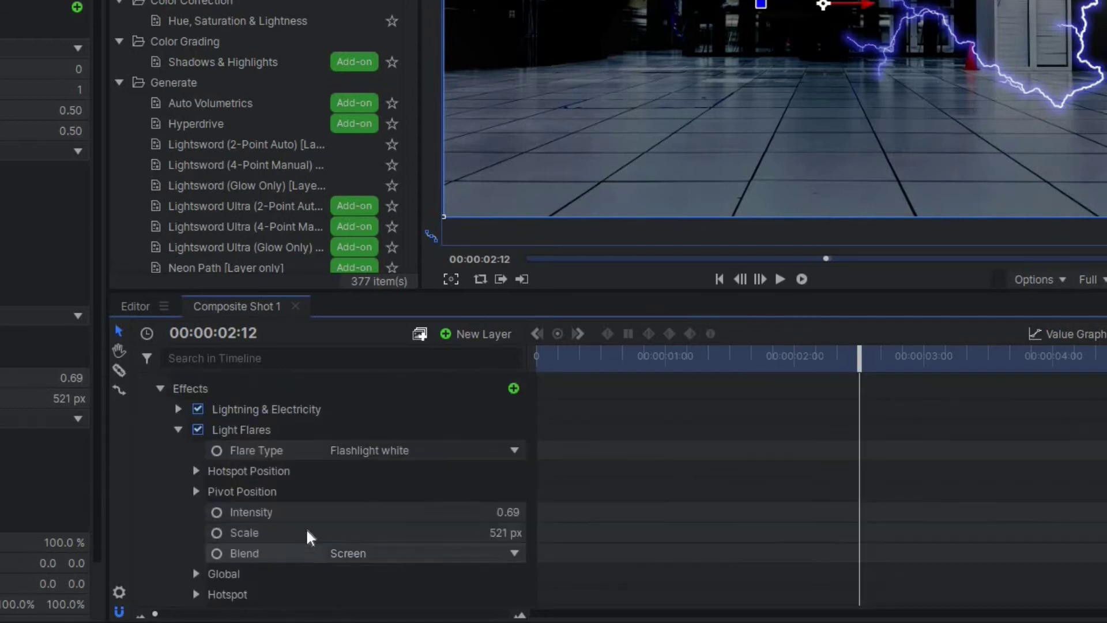
left_click(194, 471)
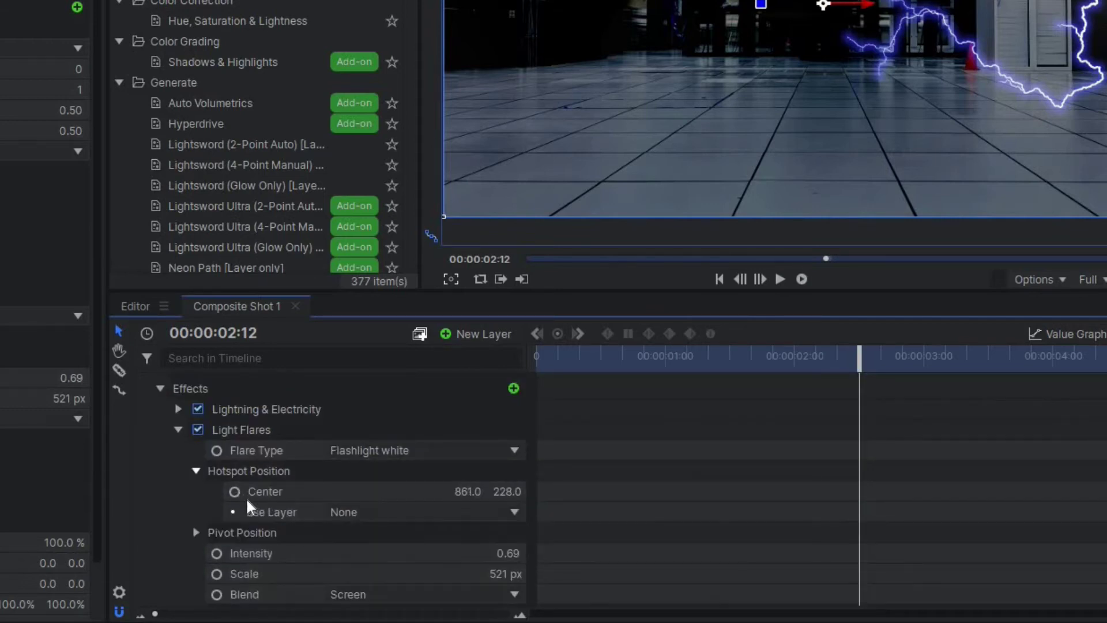
left_click(334, 512)
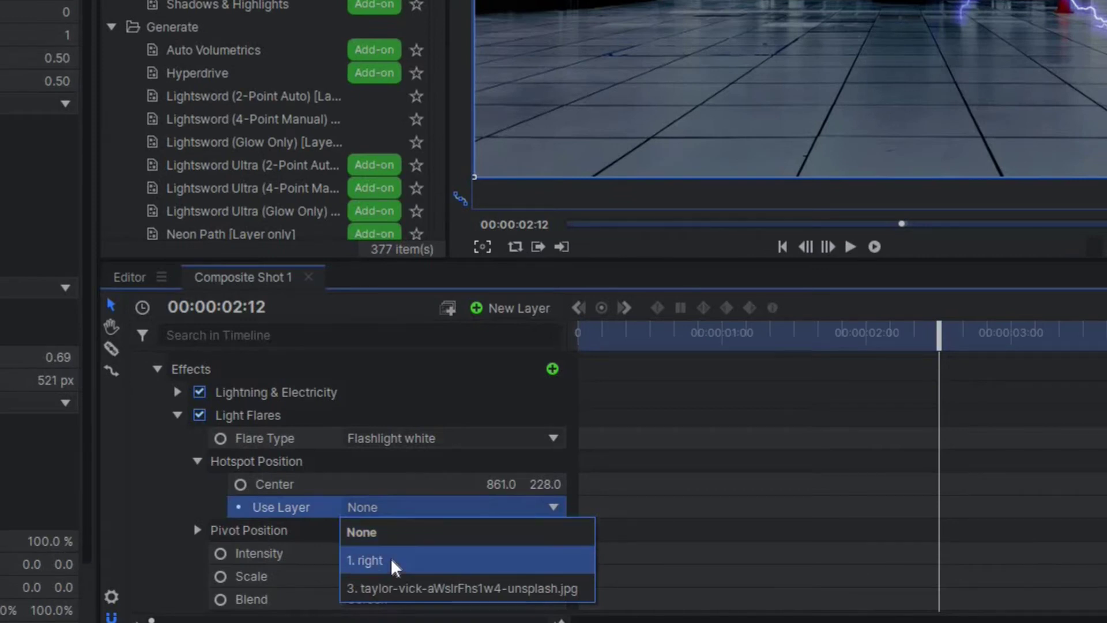
left_click(391, 562)
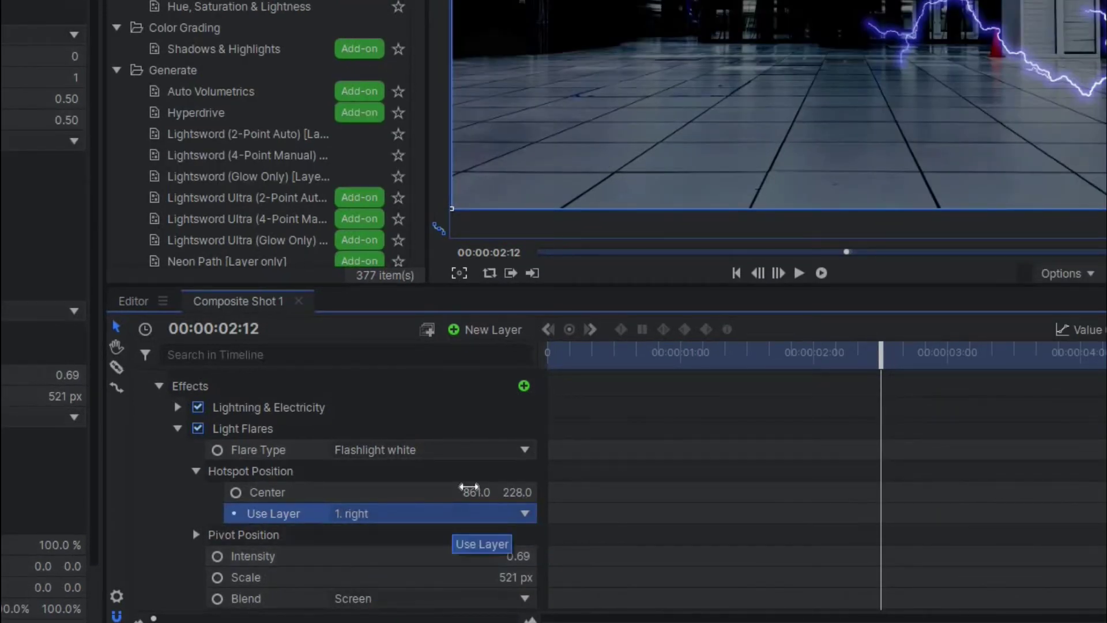
- Set the light flare's hotspot center to 0, 0 so it sits exactly on the point layer
left_click(476, 492)
type("0")
key("Tab")
type("0")
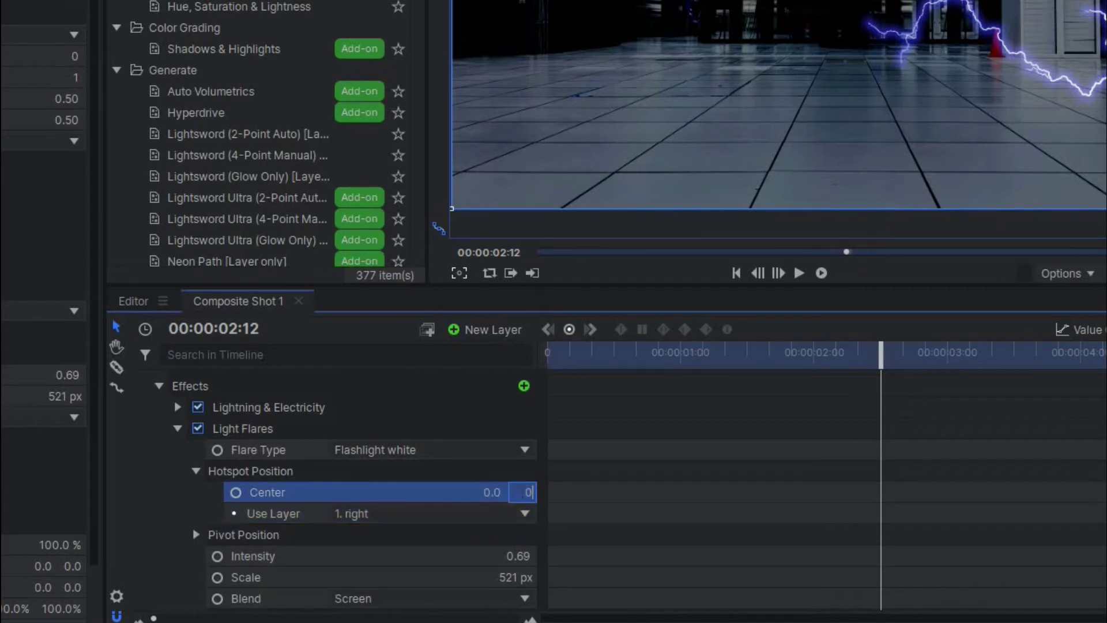
key("Return")
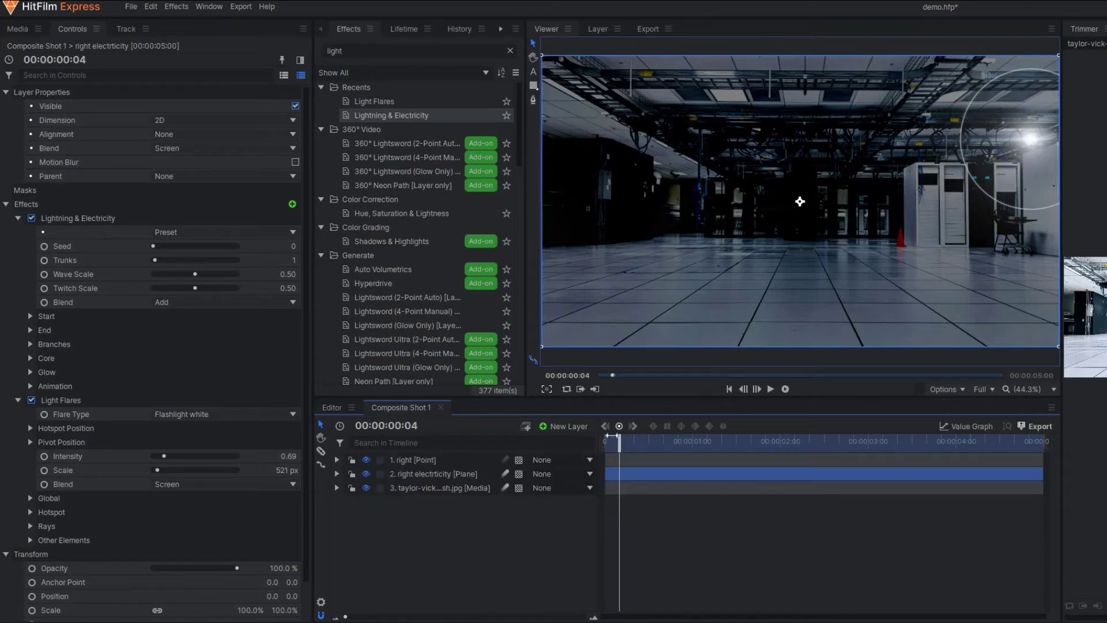
- Scrub through the timeline to review the attached light flare, and save the project
left_click_drag(672, 455, 743, 437)
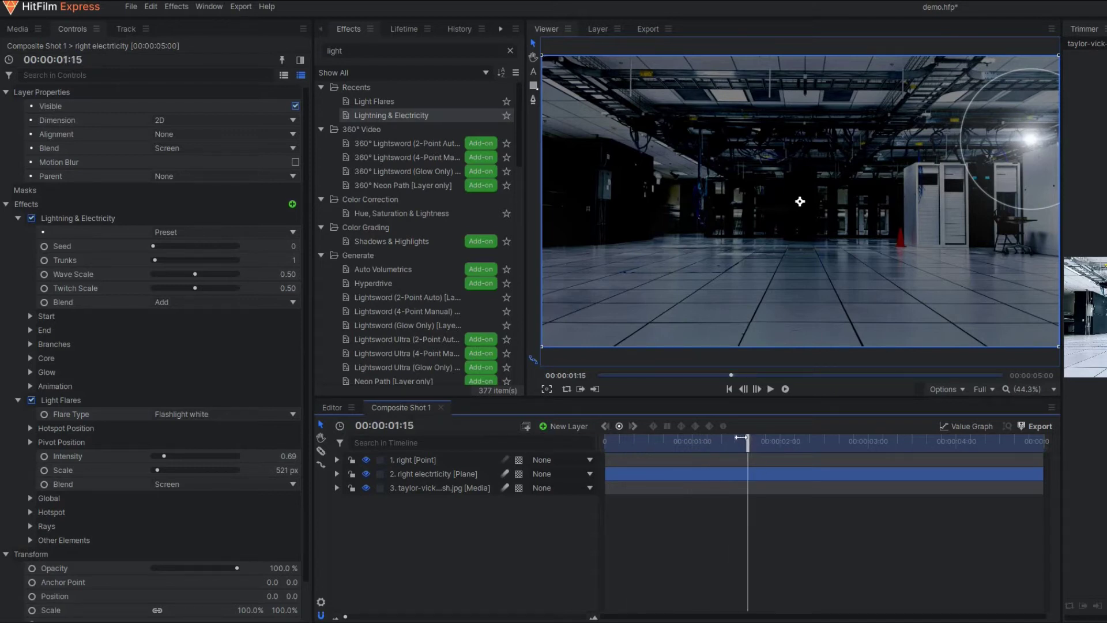
left_click_drag(768, 452, 660, 445)
key("ctrl+s")
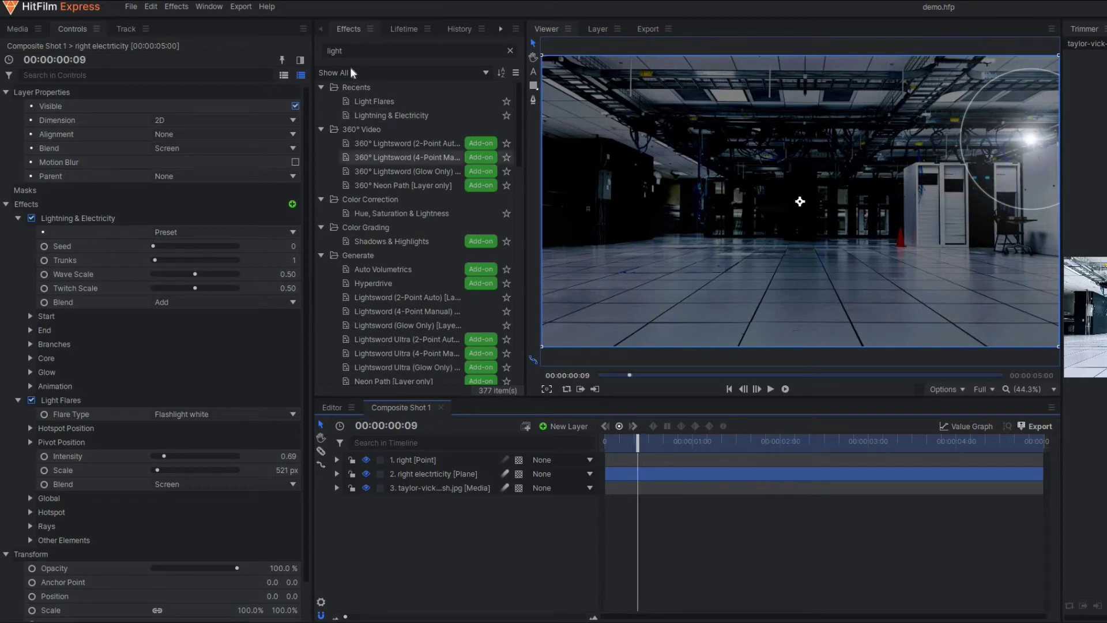
- Search the effects for "fli" and apply Flicker to the "right electrticity" plane
left_click_drag(347, 51, 299, 56)
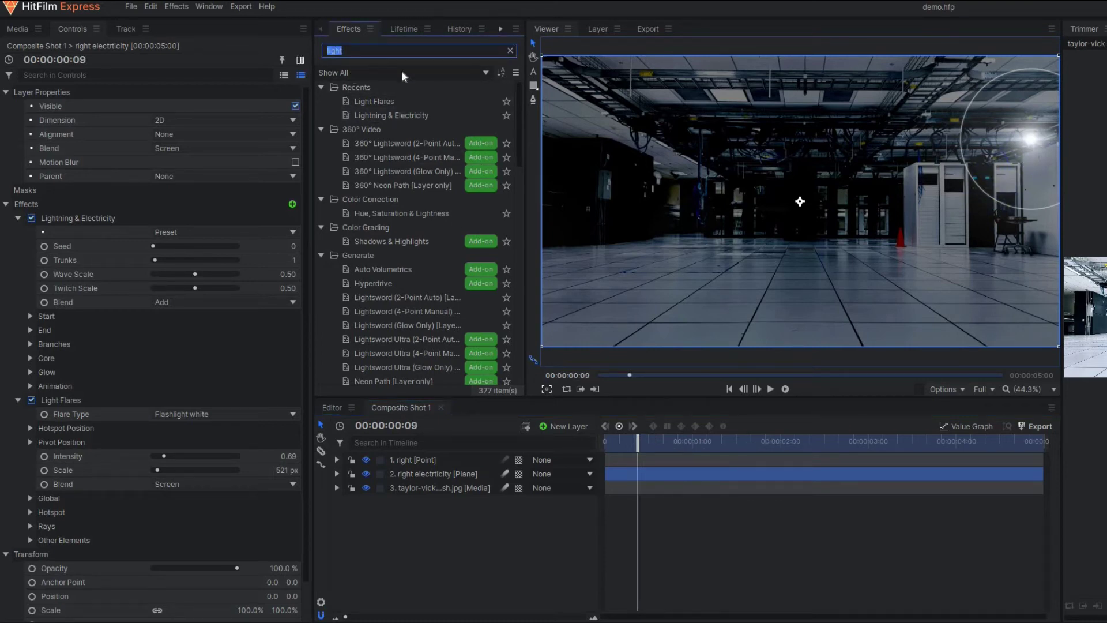
type("fli")
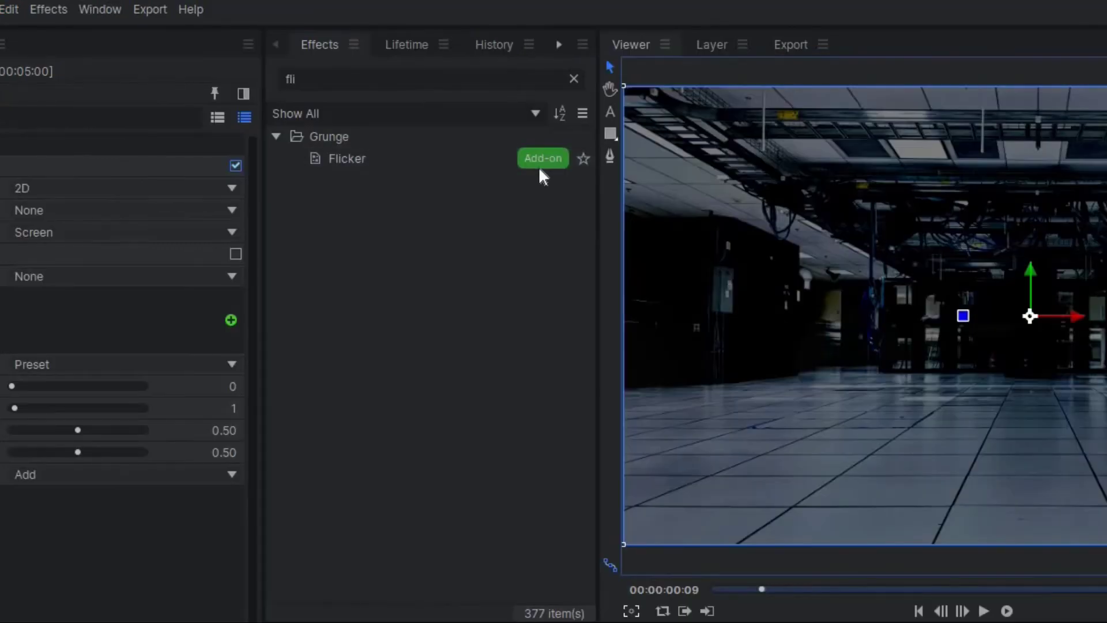
mouse_move(541, 171)
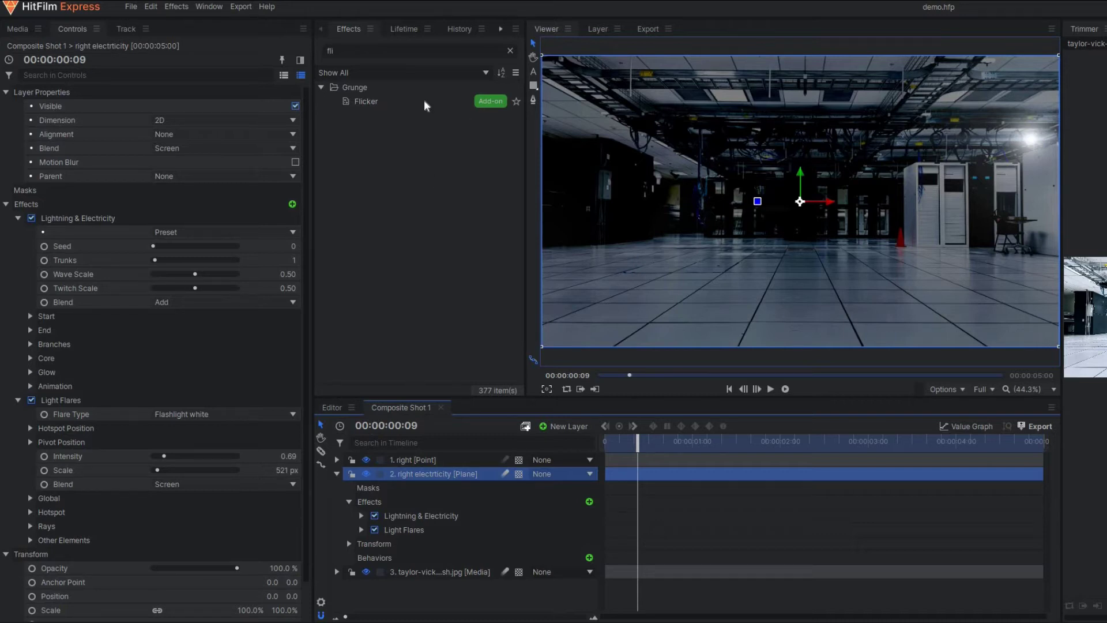
left_click(374, 102)
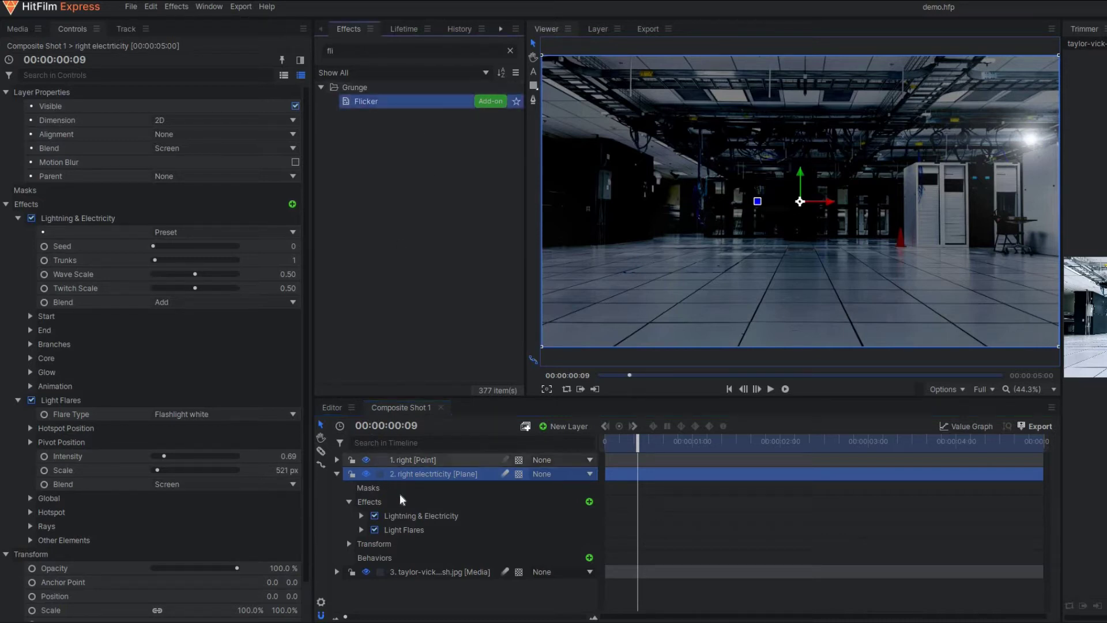
left_click(349, 502)
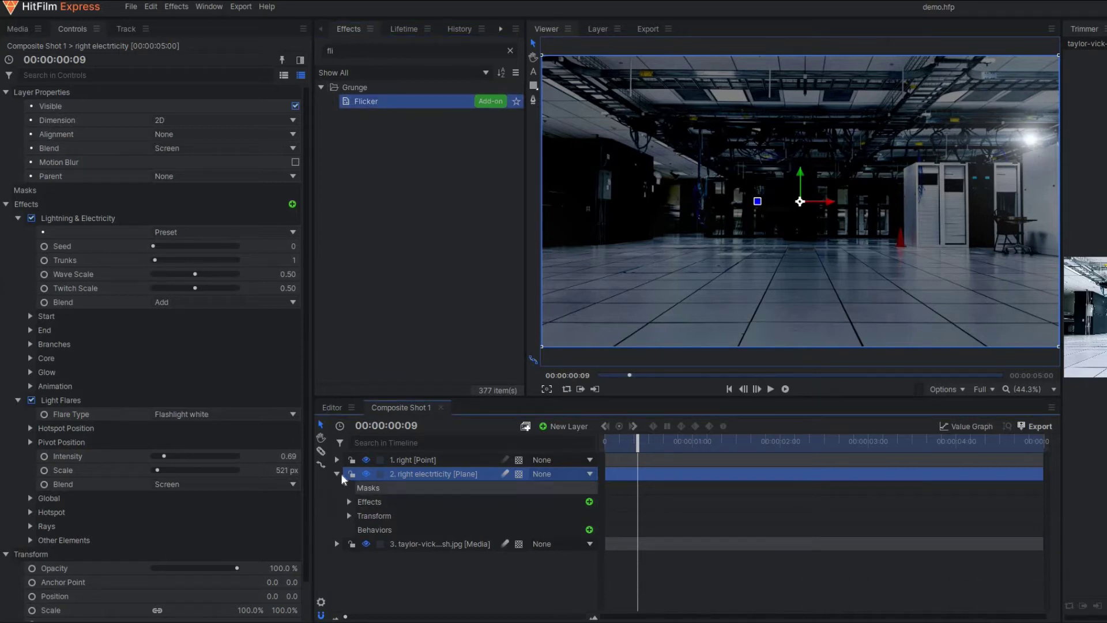
left_click(337, 474)
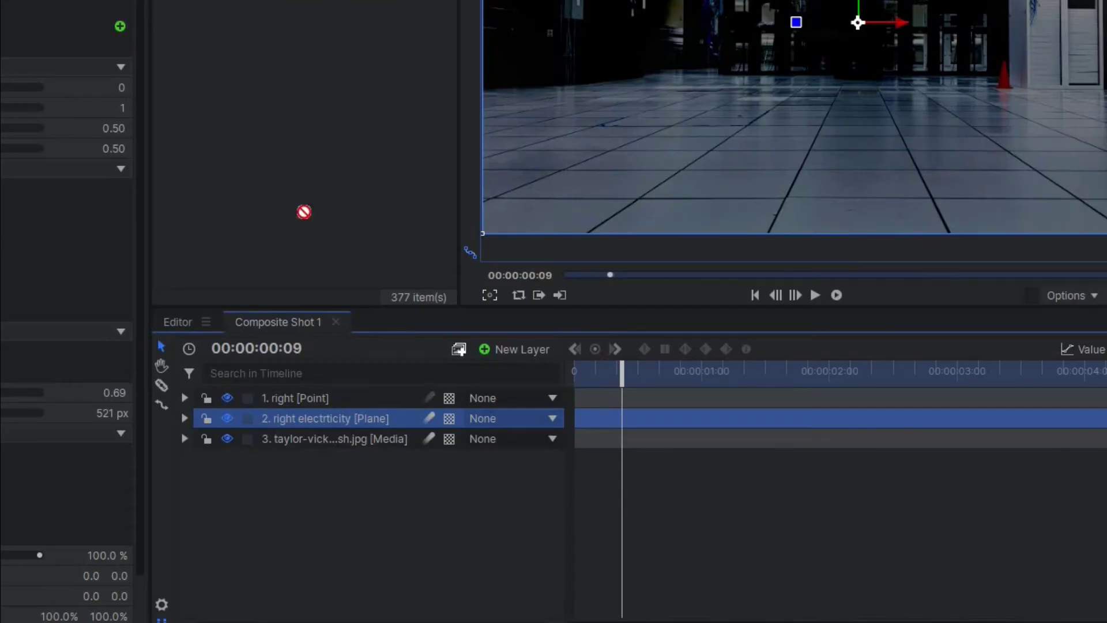
left_click_drag(304, 212, 316, 418)
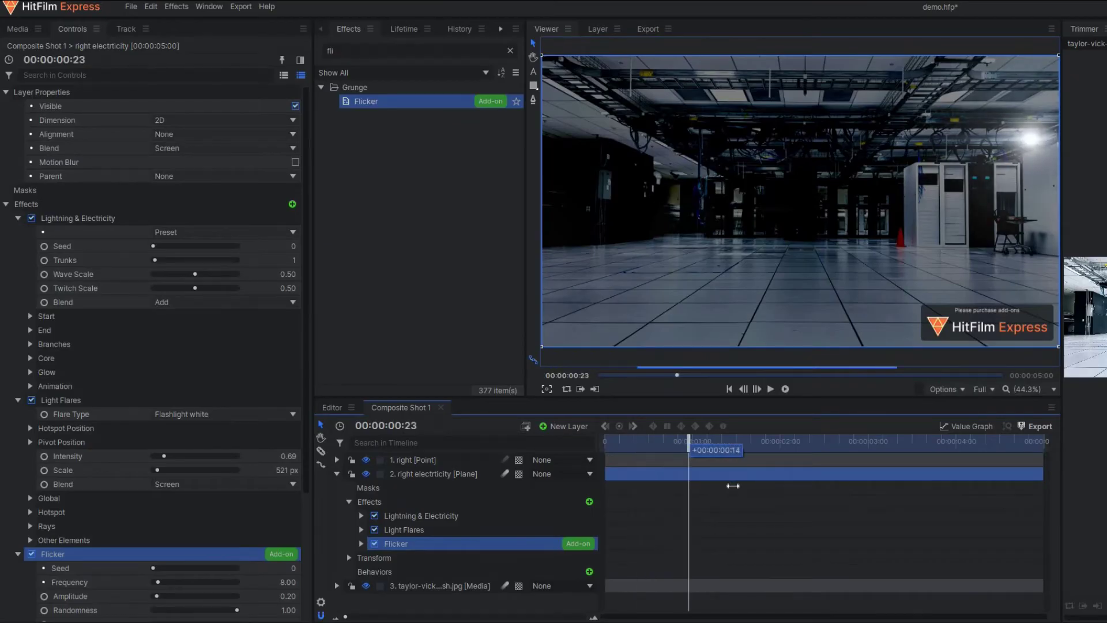
- Preview the flicker along the timeline, return to 00:00:00:09, and delete the Flicker effect from the plane
key("space")
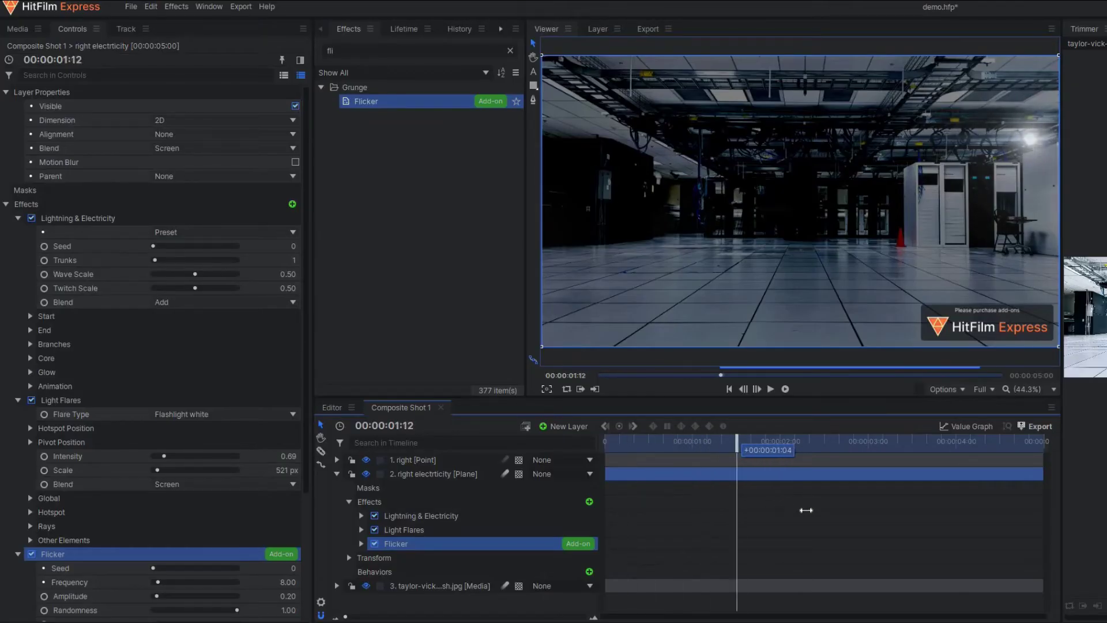
left_click_drag(896, 530, 902, 532)
left_click(637, 437)
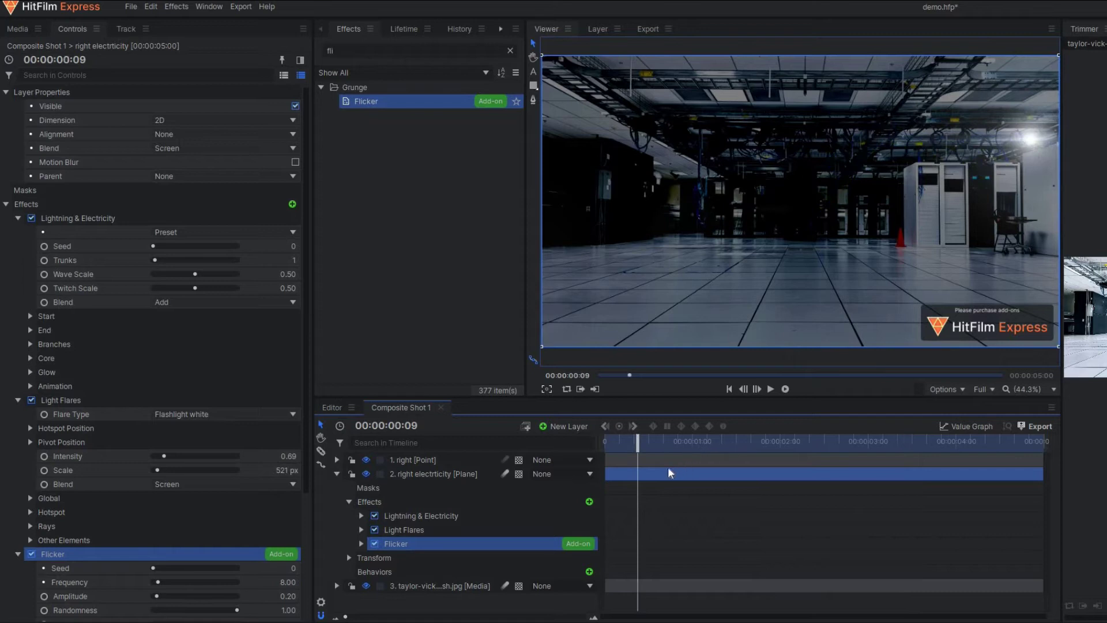
key("Delete")
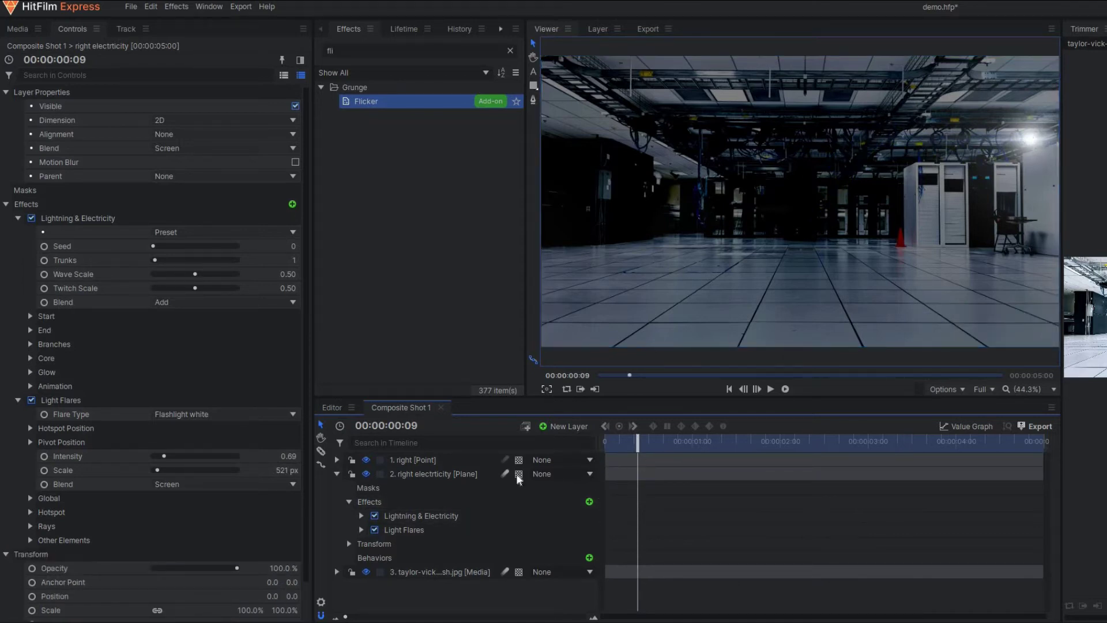
- Keyframe the Light Flares intensity of the "right electrticity" plane at 0.69 at 00:00:01:16
left_click(404, 473)
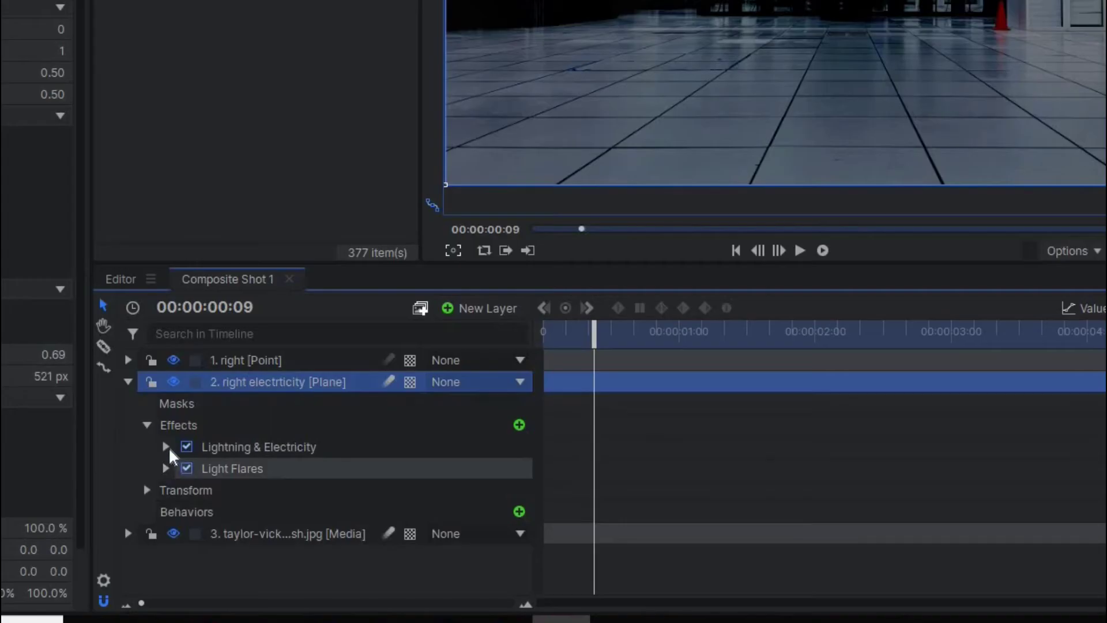
left_click(166, 447)
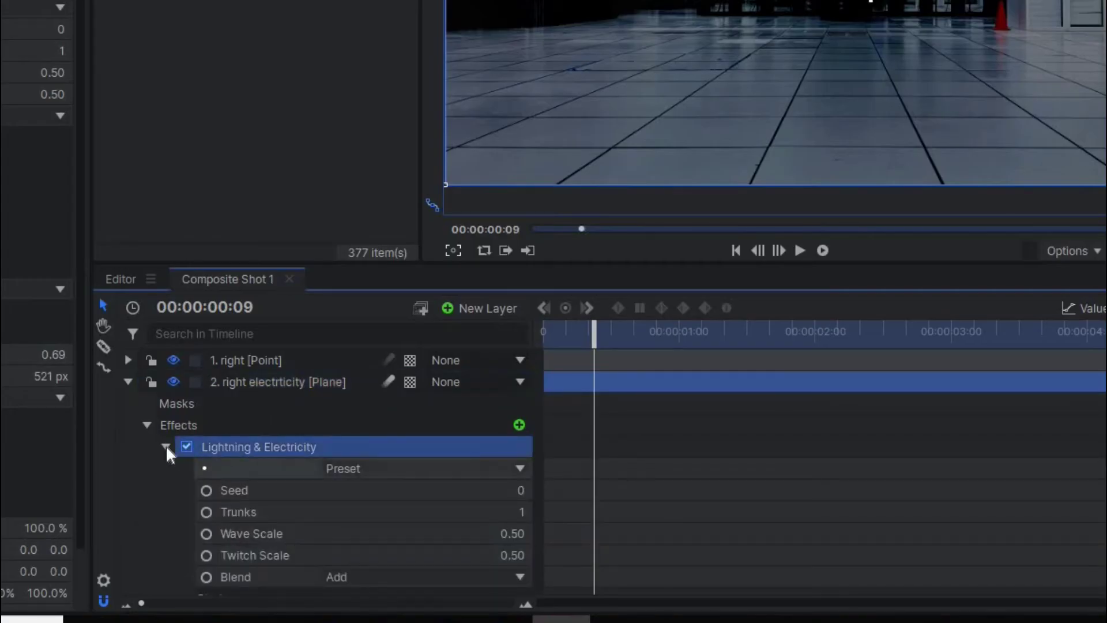
left_click(166, 447)
left_click(165, 467)
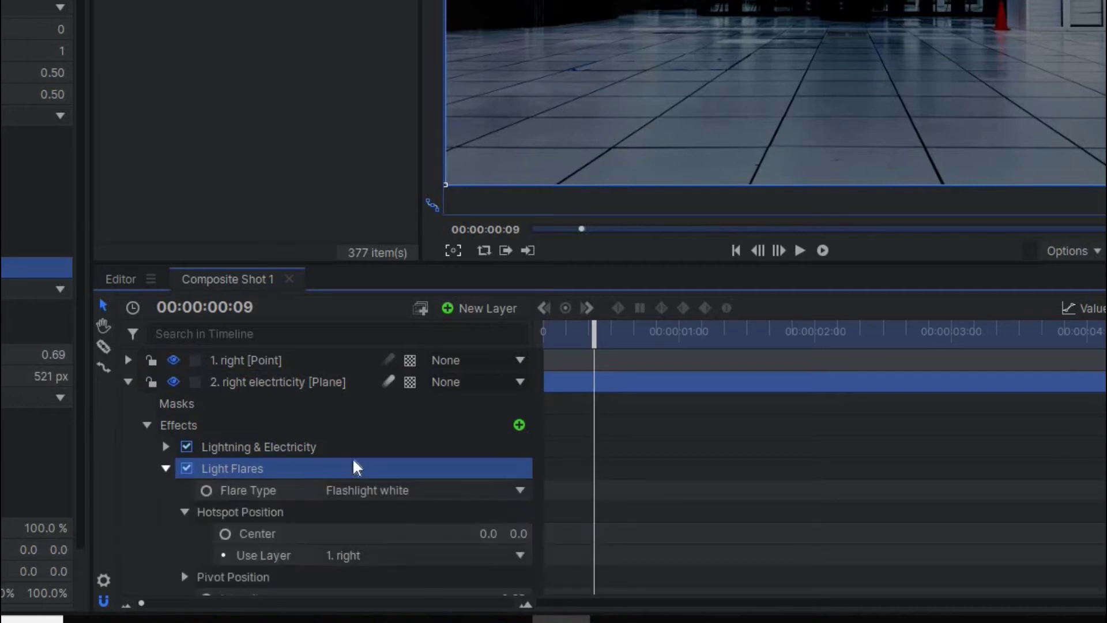
scroll(609, 411, "down", 2)
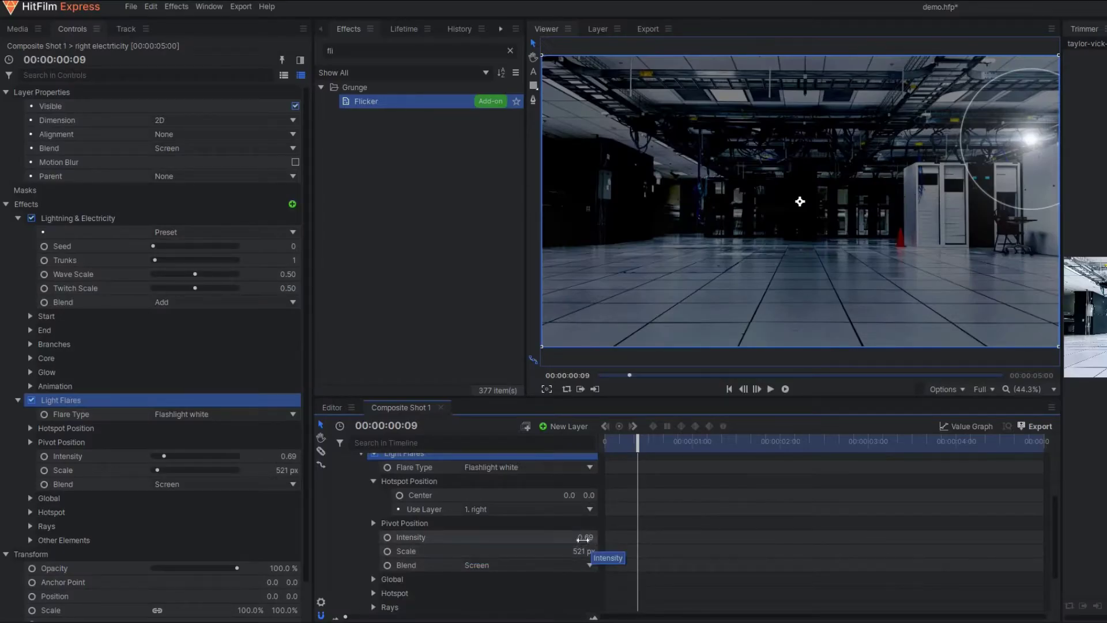
left_click_drag(637, 494, 756, 498)
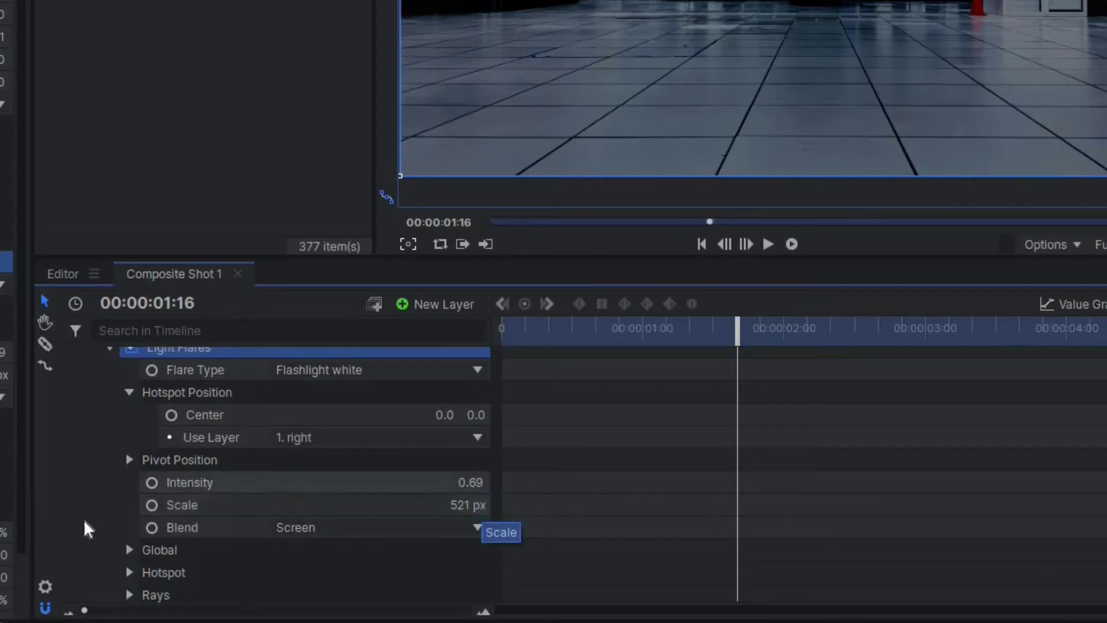
left_click(151, 482)
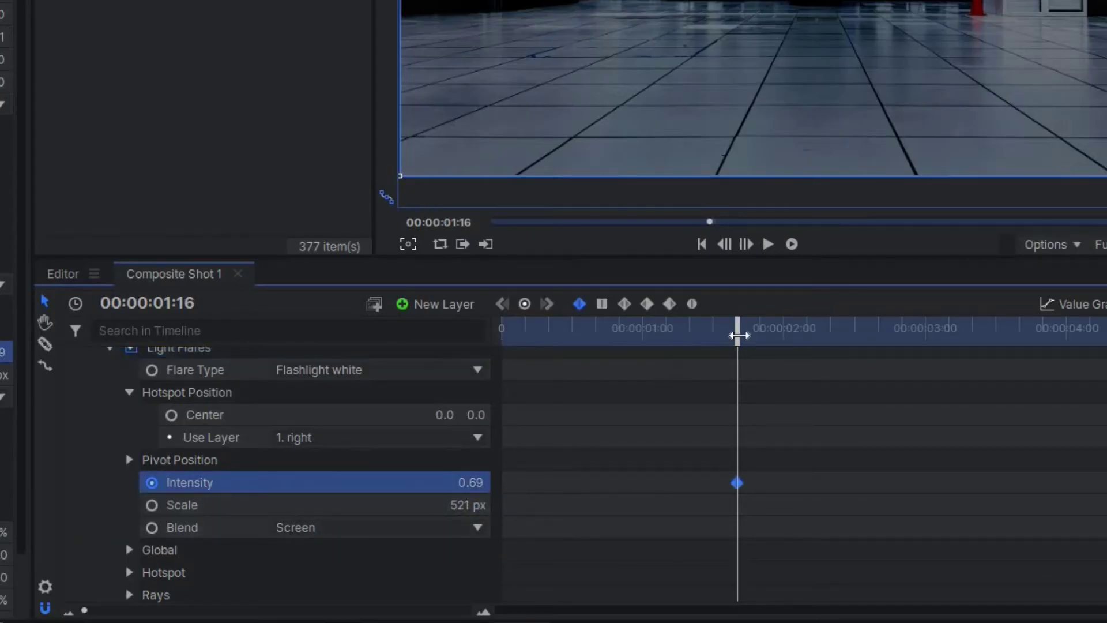
- Keyframe the flare's intensity at 0.52 at 00:00:01:14, 0.69 at 00:00:01:12 and 0.49 at 00:00:01:11
left_click_drag(730, 337, 725, 337)
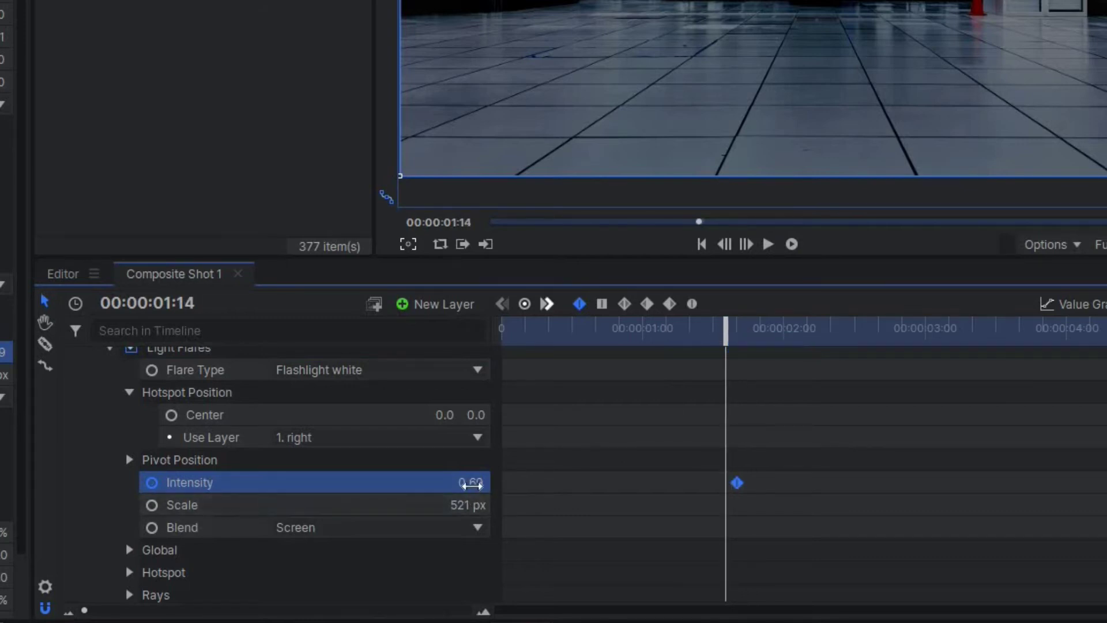
left_click_drag(471, 484, 462, 484)
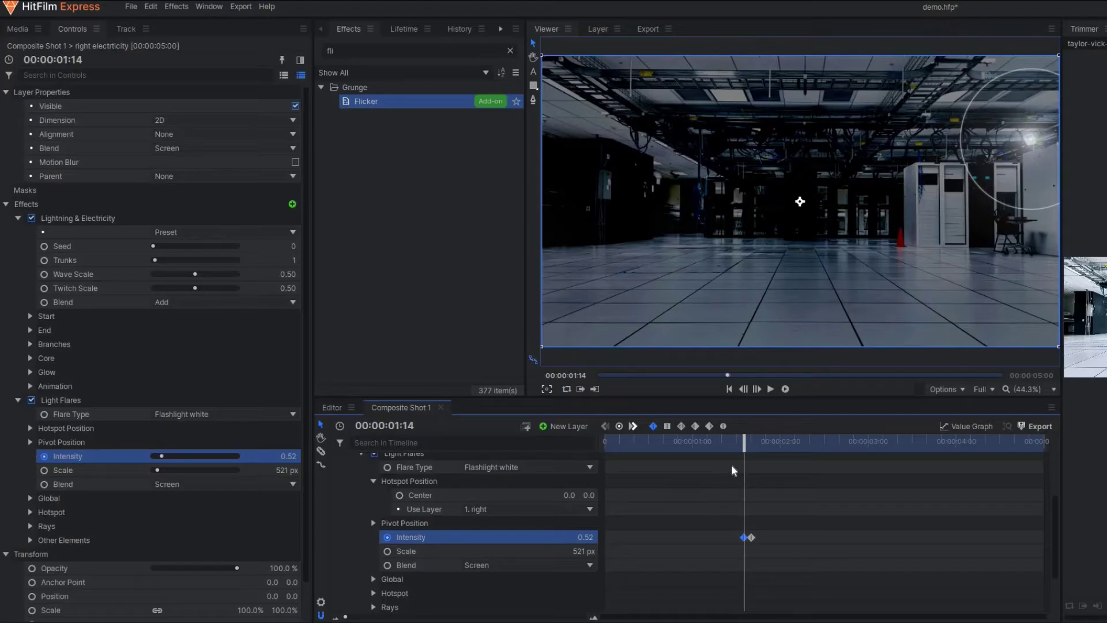
left_click_drag(740, 444, 736, 444)
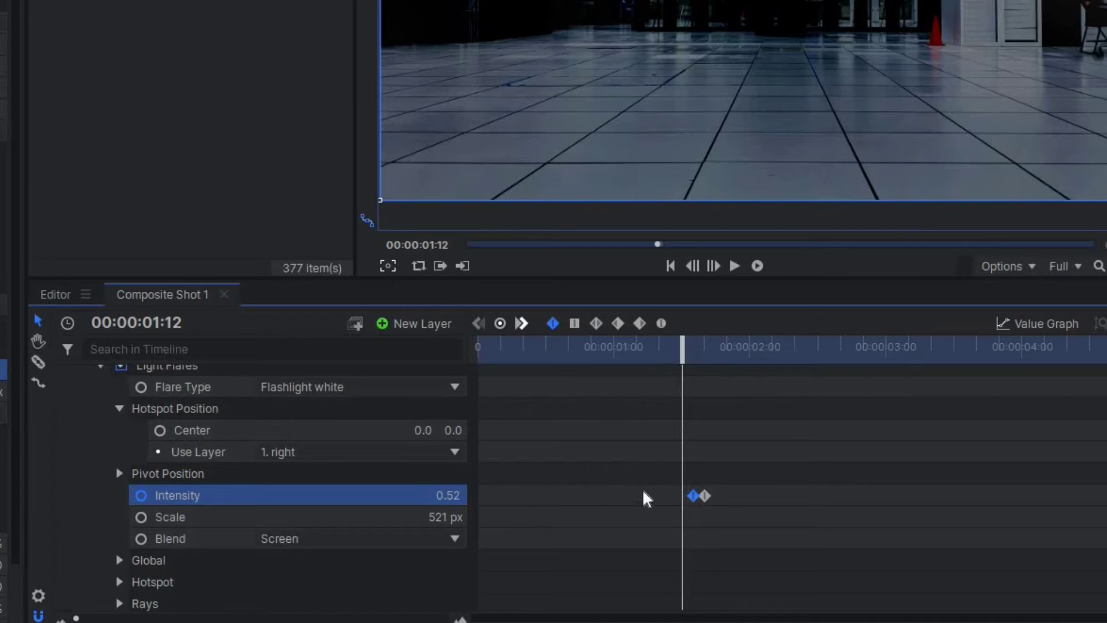
left_click_drag(448, 496, 669, 398)
left_click_drag(676, 356, 671, 356)
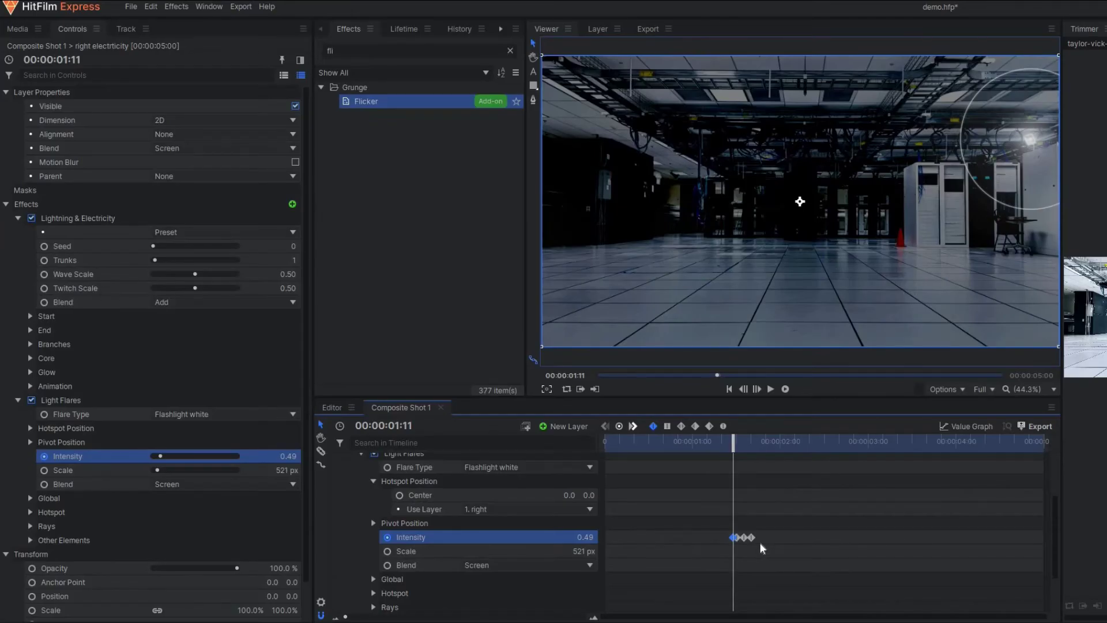
- Fill the timeline before 00:00:01:11 with copies of the flare's four intensity keyframes, checking the flicker in playback
left_click_drag(709, 514, 703, 540)
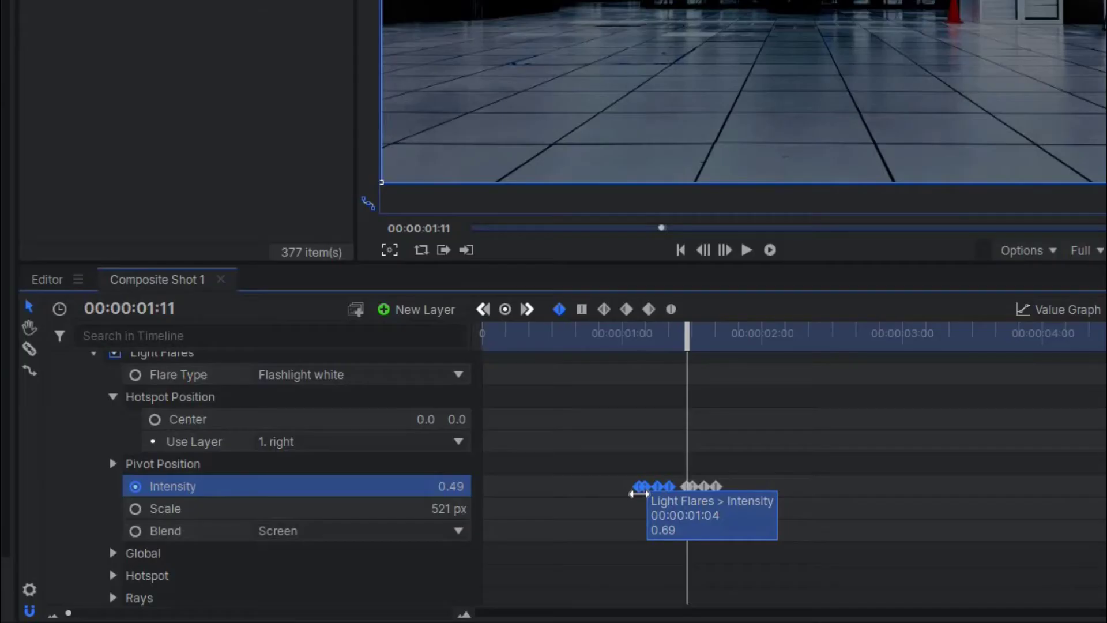
left_click(660, 499)
left_click_drag(658, 486, 620, 495)
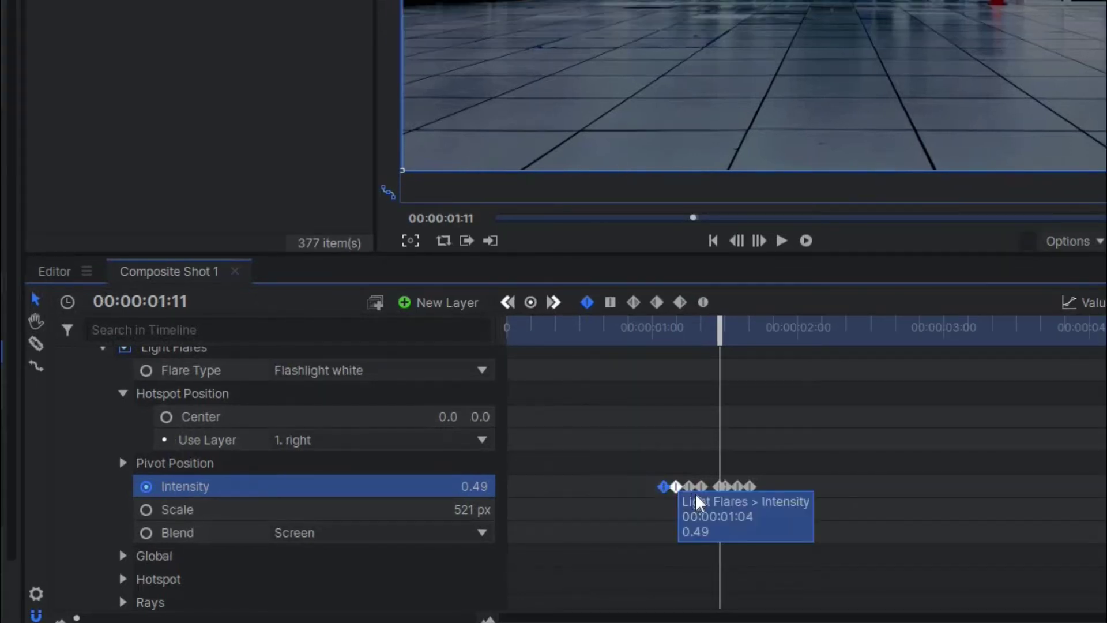
left_click(630, 335)
key("space")
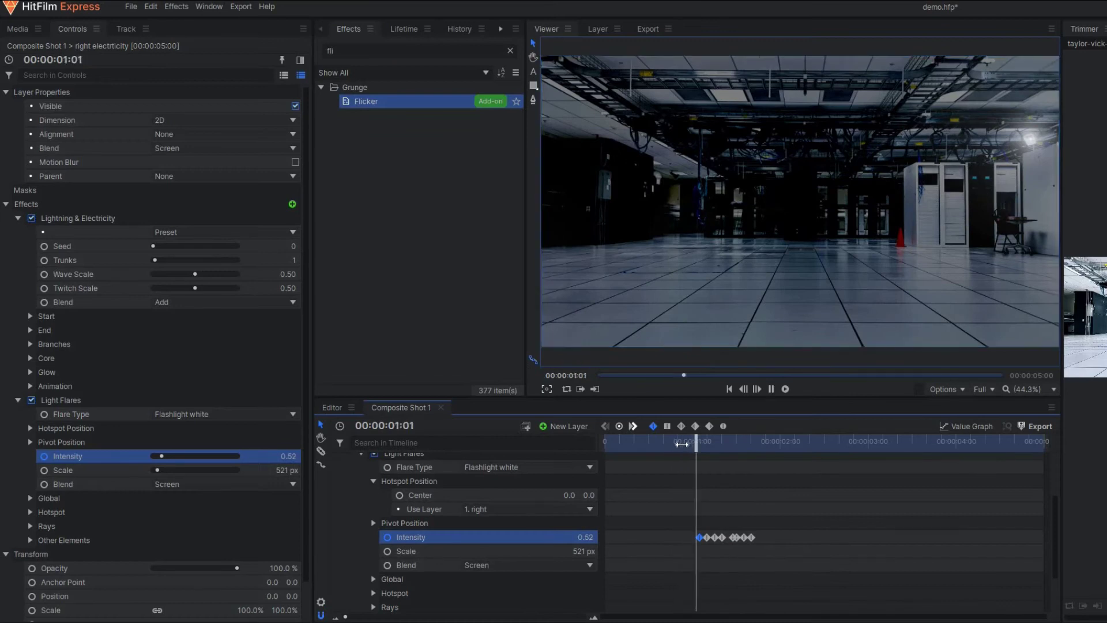
key("space")
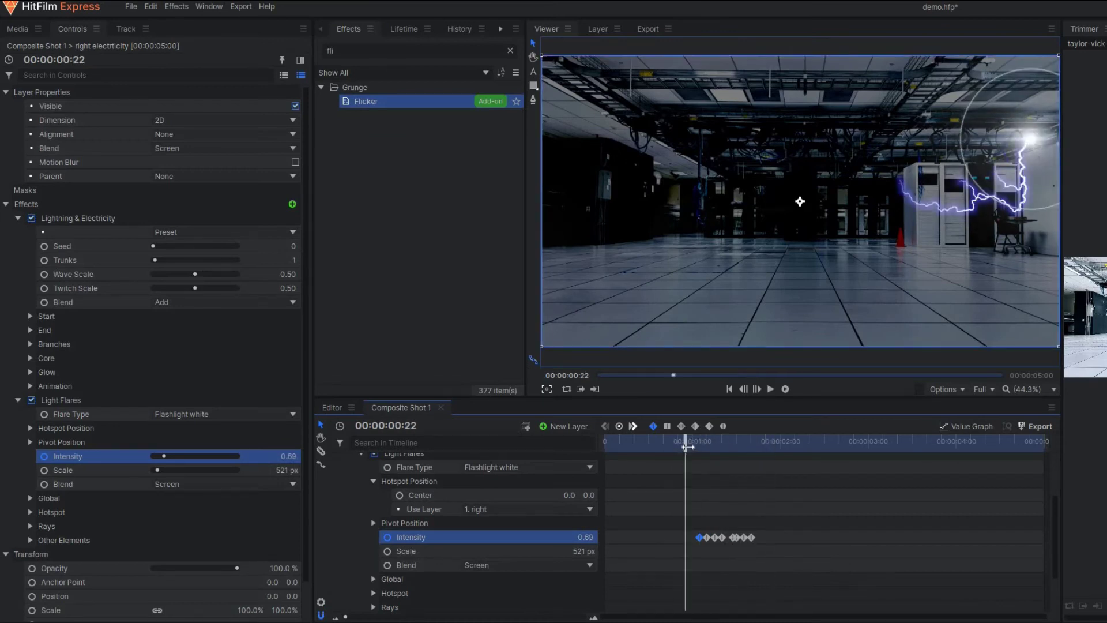
left_click(686, 442)
left_click_drag(712, 456, 696, 524)
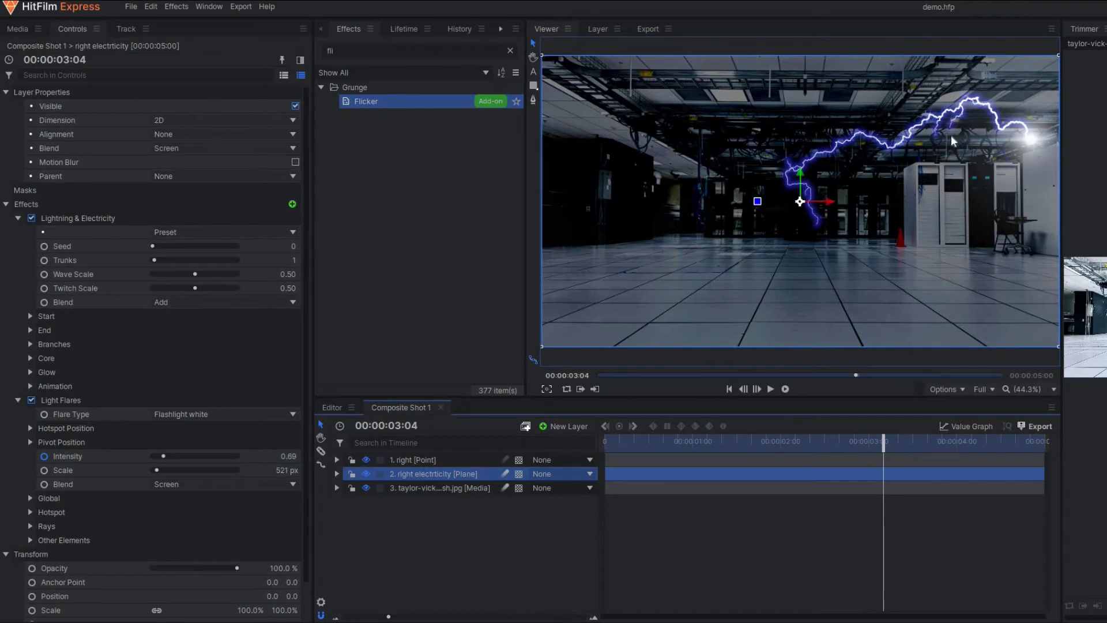
- Set the trunks of the Lightning & Electricity effect on the "right electrticity" plane to 2
left_click(337, 474)
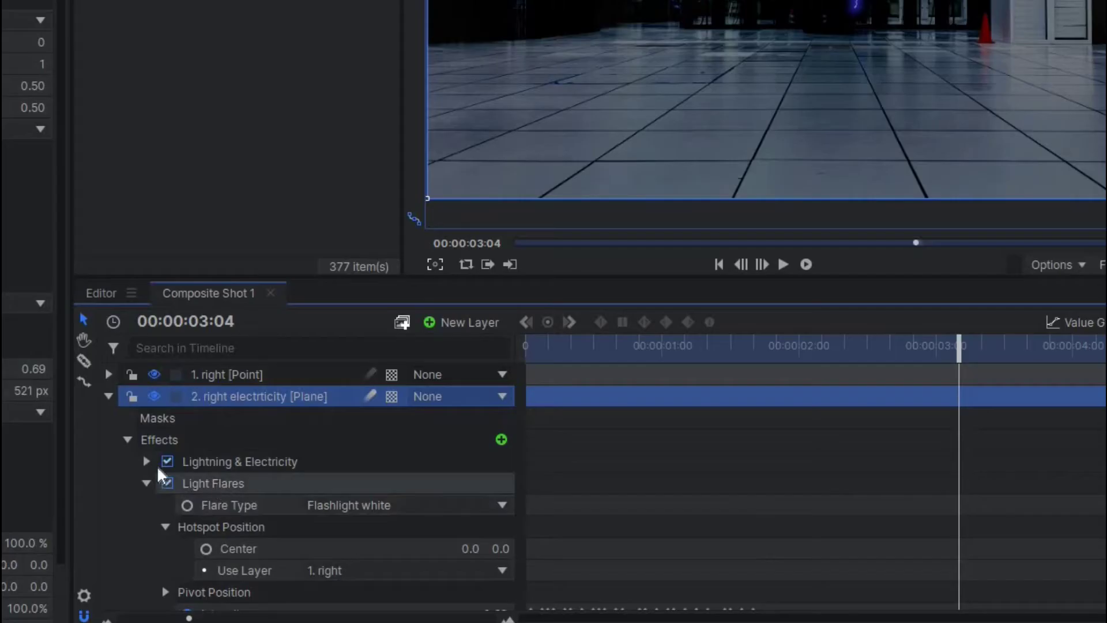
scroll(368, 498, "down", 1)
left_click(148, 424)
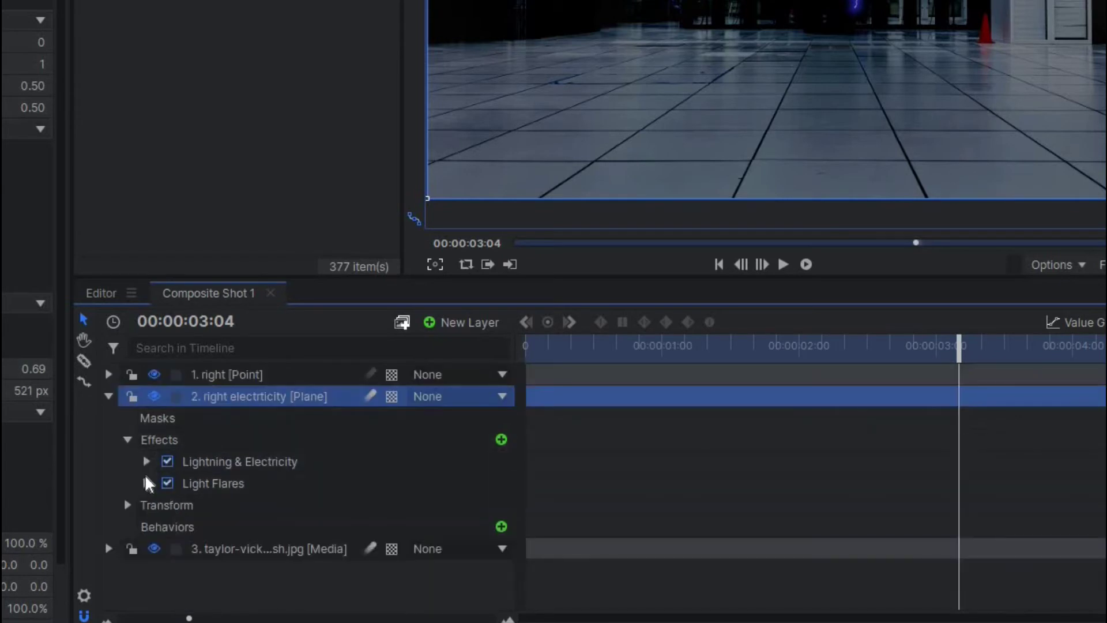
left_click(147, 484)
left_click(146, 461)
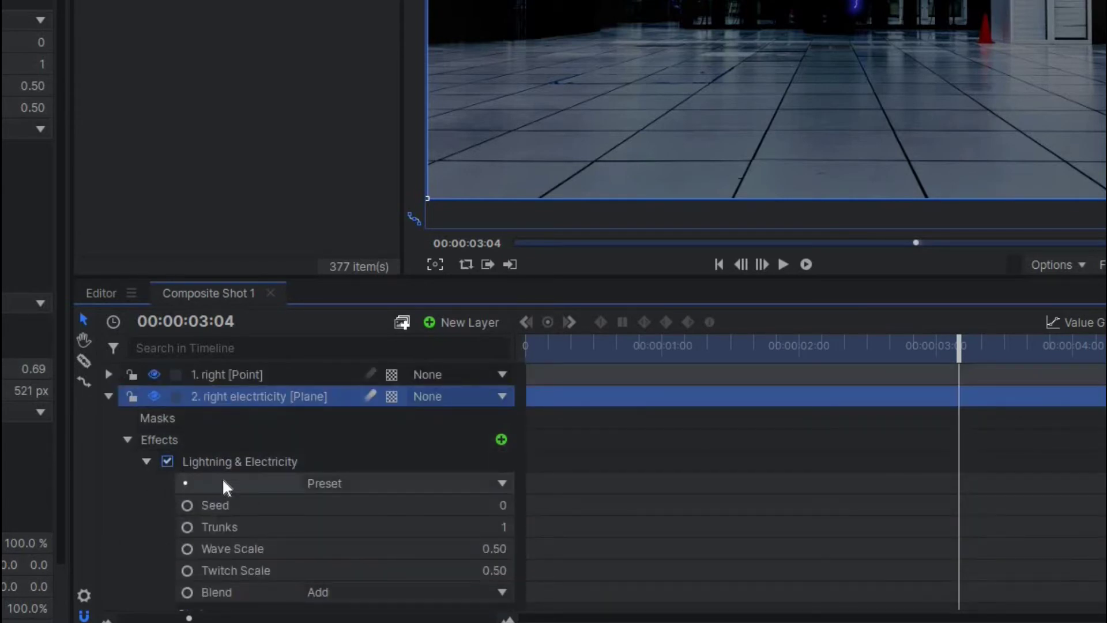
scroll(415, 486, "down", 1)
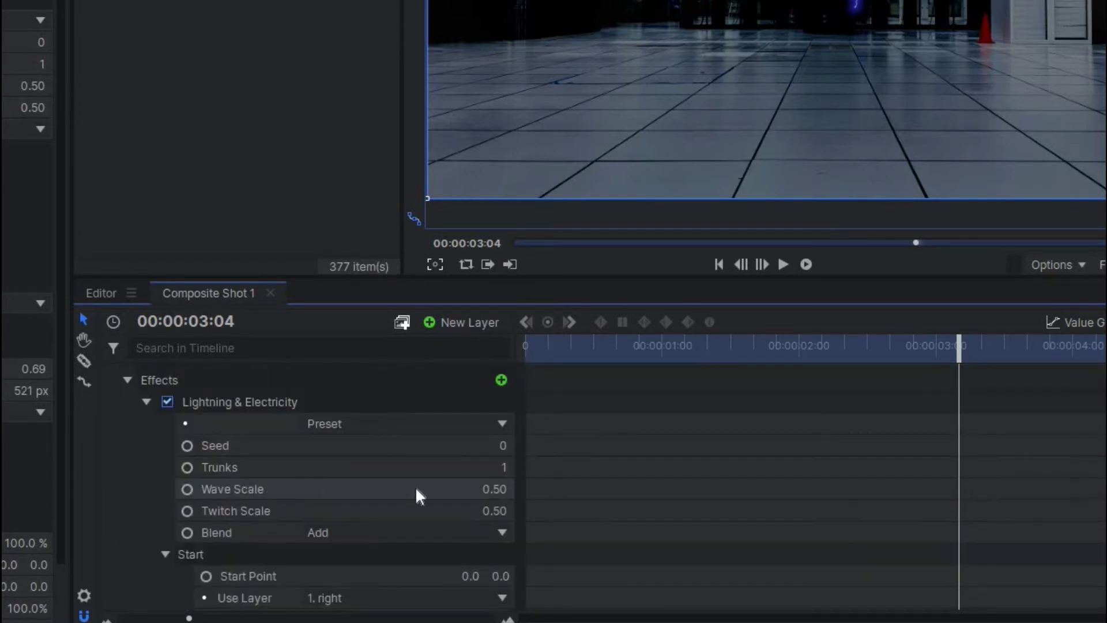
left_click(503, 467)
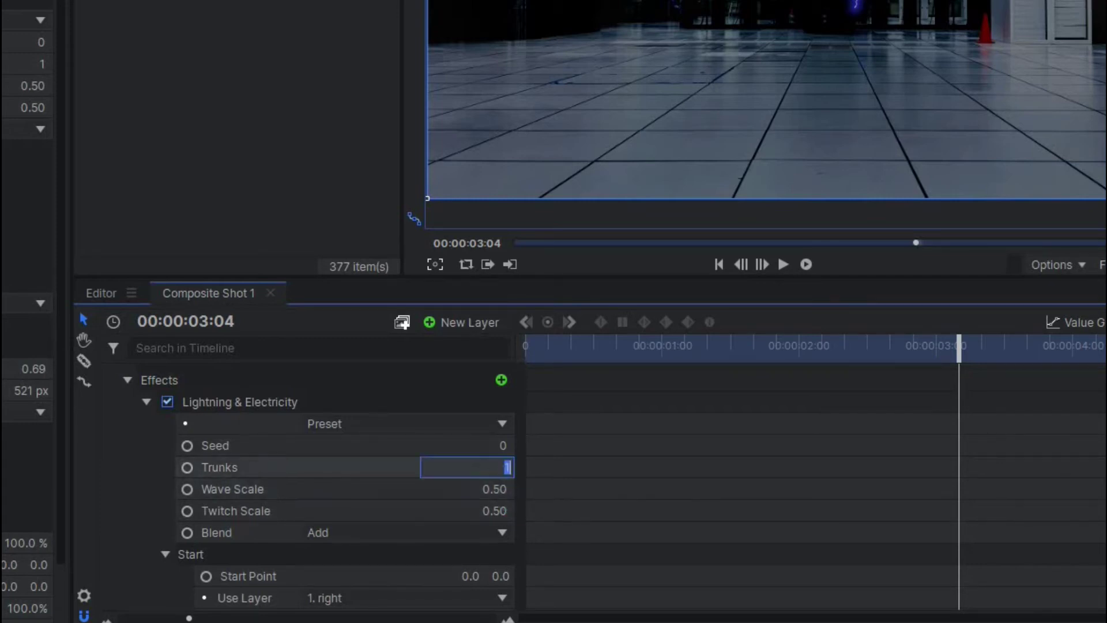
key("Return")
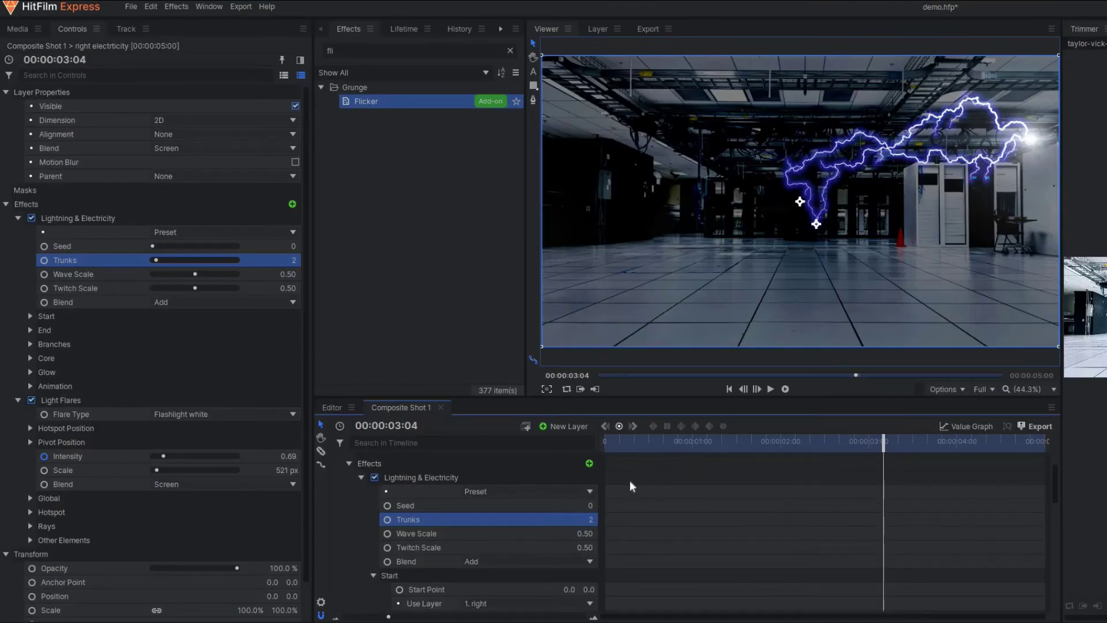
- Set the lightning's wave scale to 0.39, twitch scale to 0.47 and end width to 1.77
left_click(649, 442)
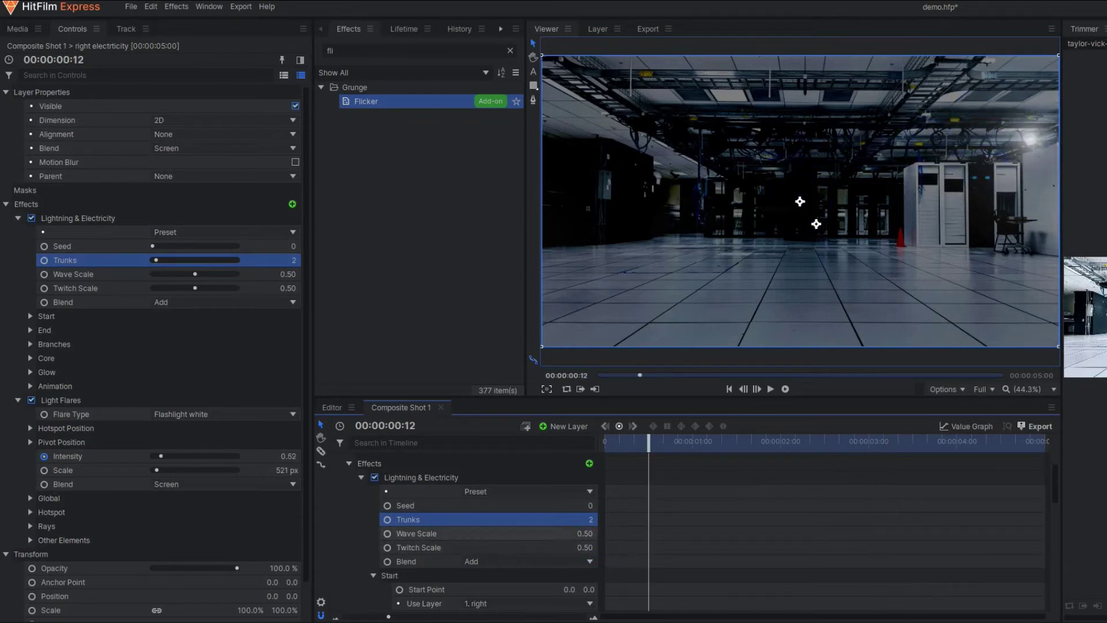
mouse_move(585, 534)
left_mouse_down()
mouse_move(609, 541)
mouse_move(580, 547)
left_mouse_up()
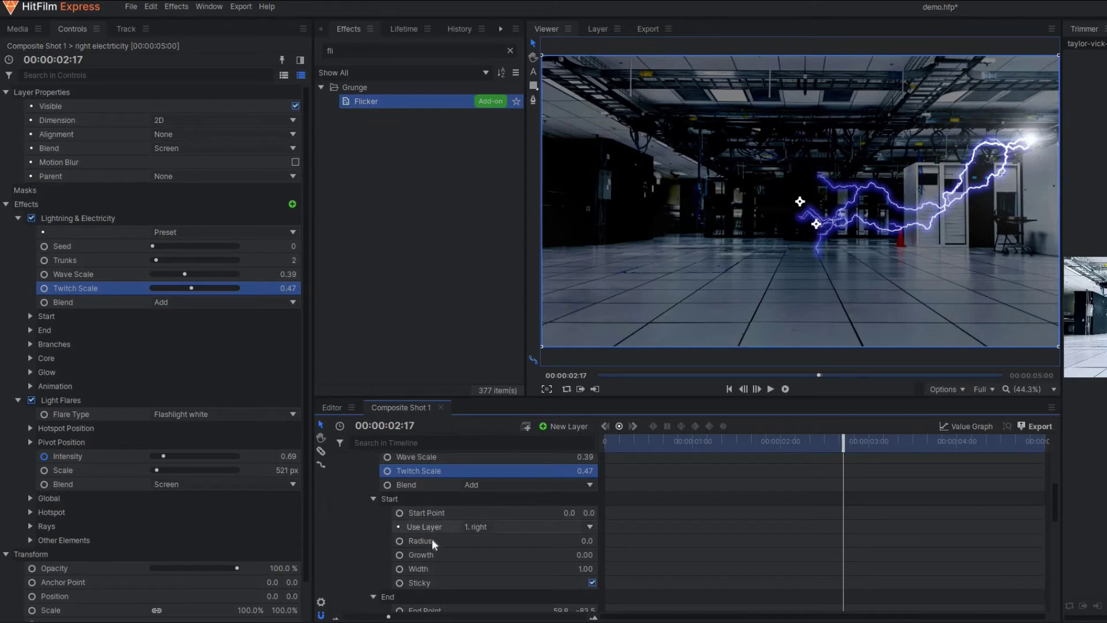
scroll(427, 537, "down", 4)
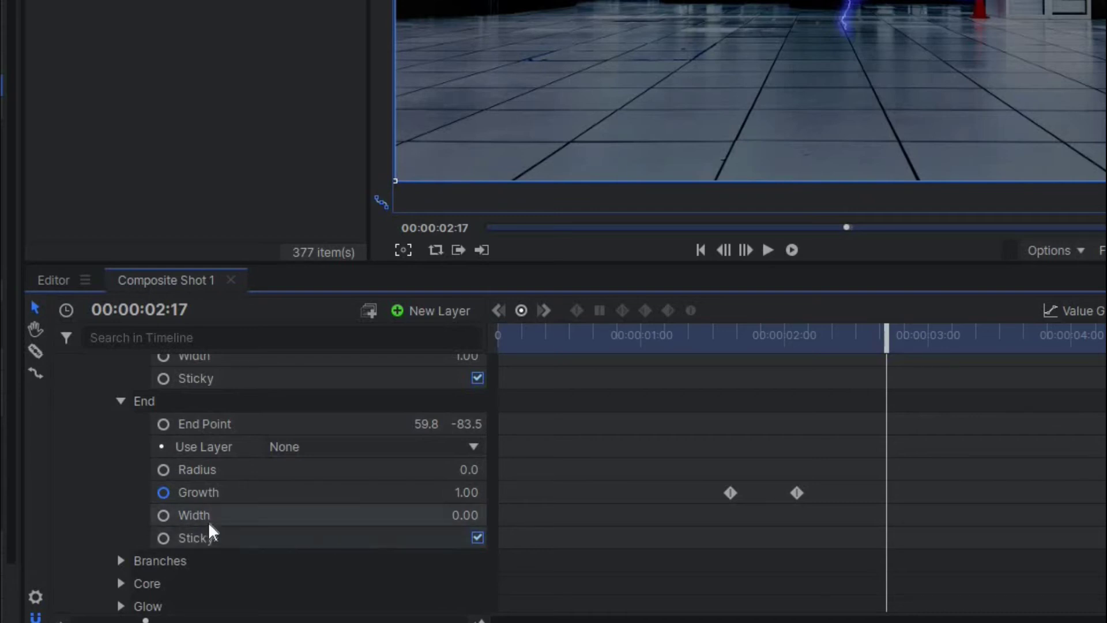
left_click_drag(464, 515, 552, 515)
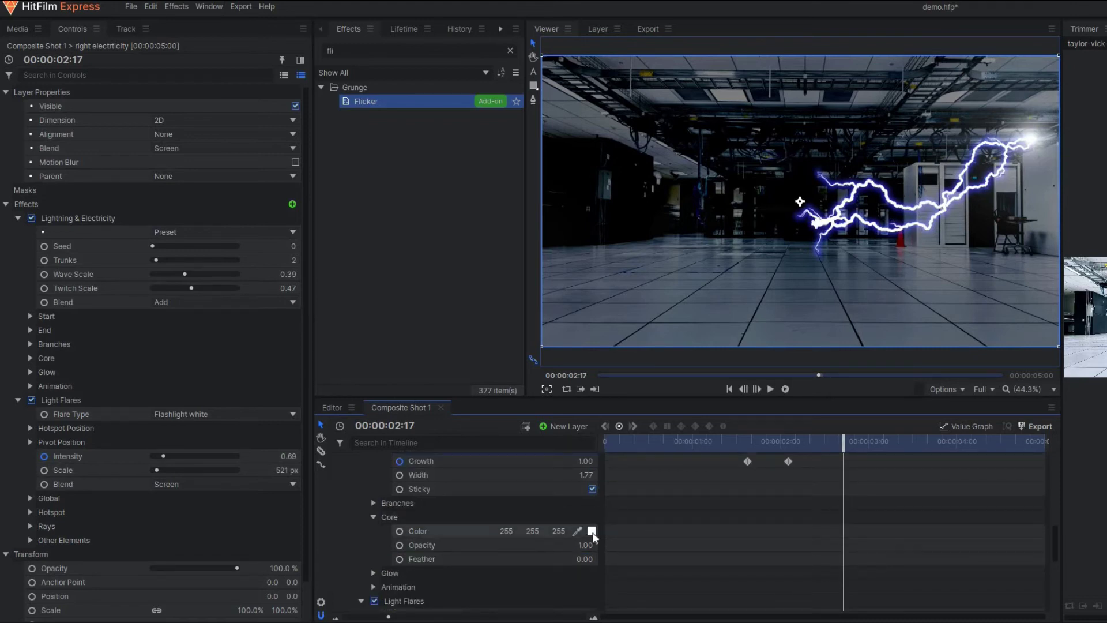
- Try red (#ff0000) as the lightning's core color and return it to white (#ffffff)
left_click(592, 532)
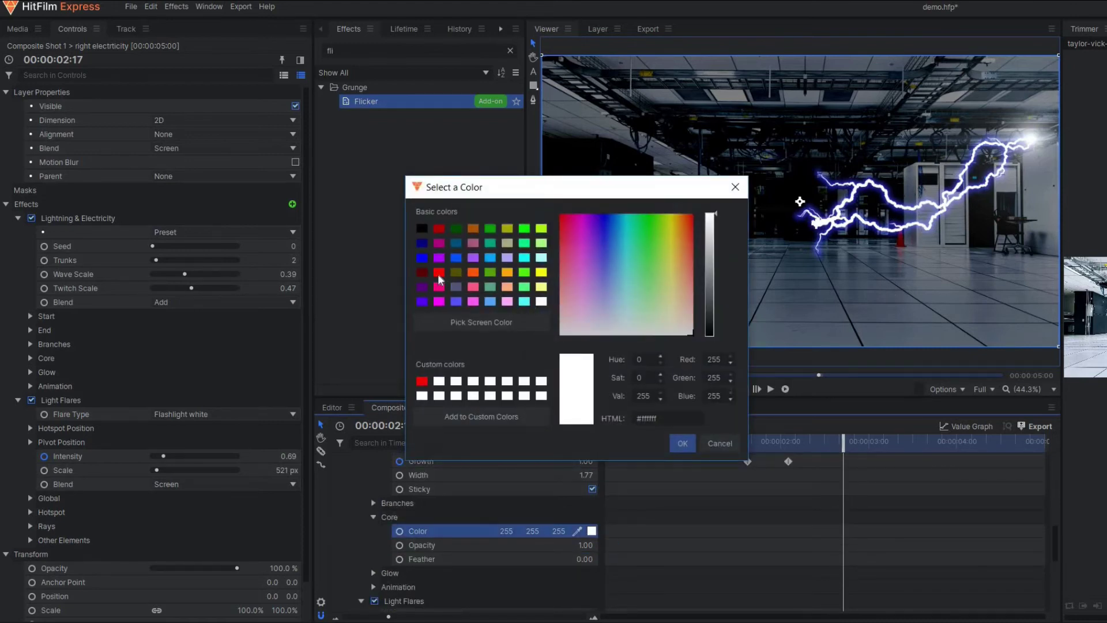
left_click(439, 272)
left_click(682, 442)
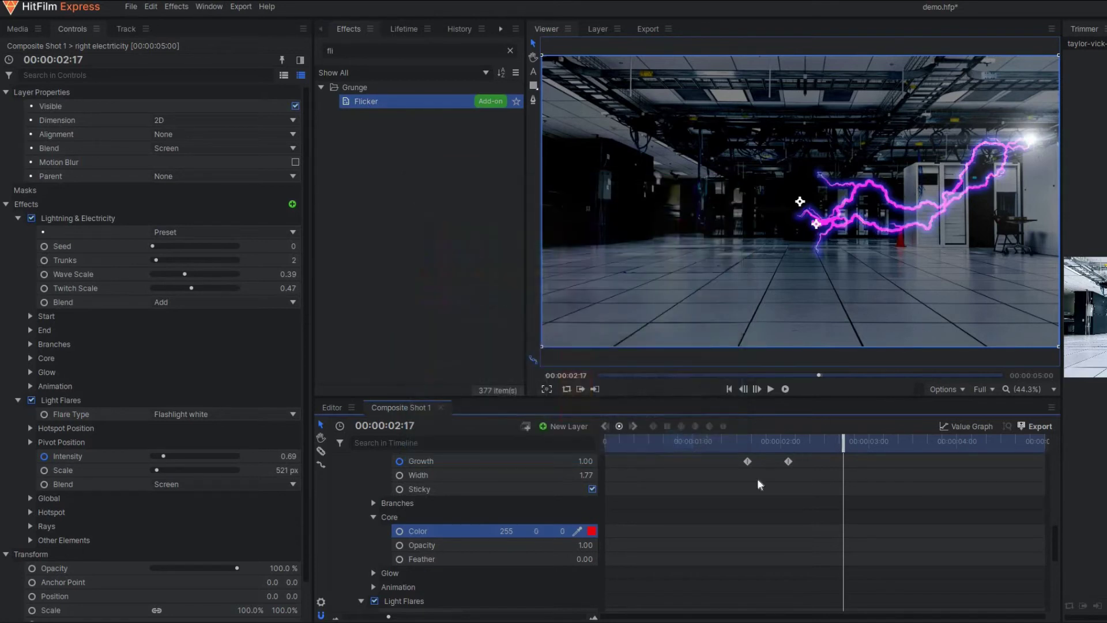
left_click(594, 532)
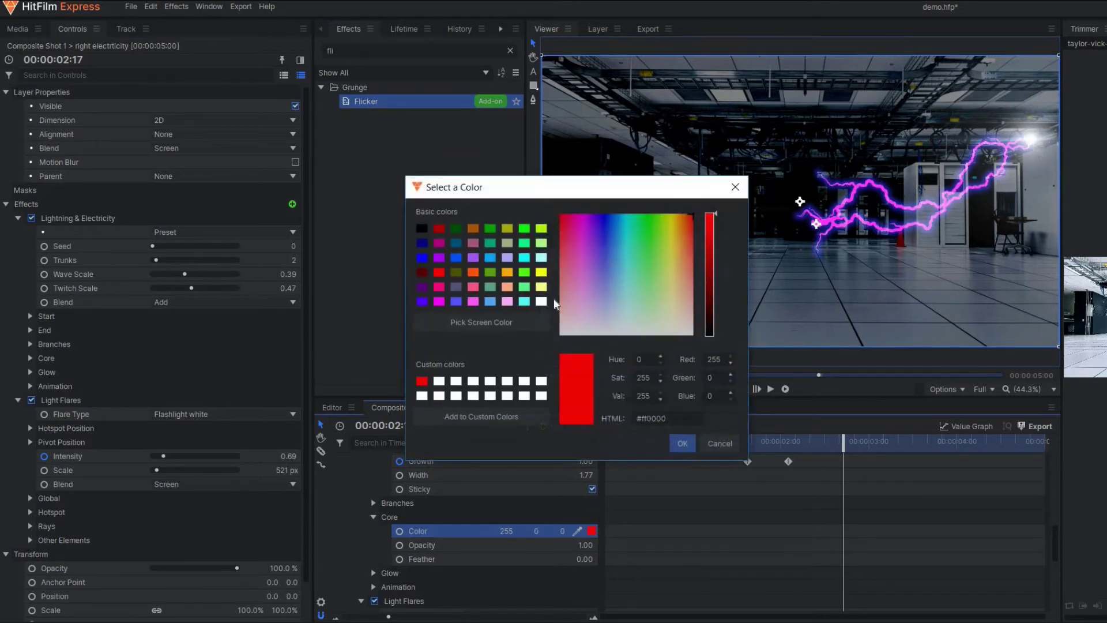
left_click(541, 301)
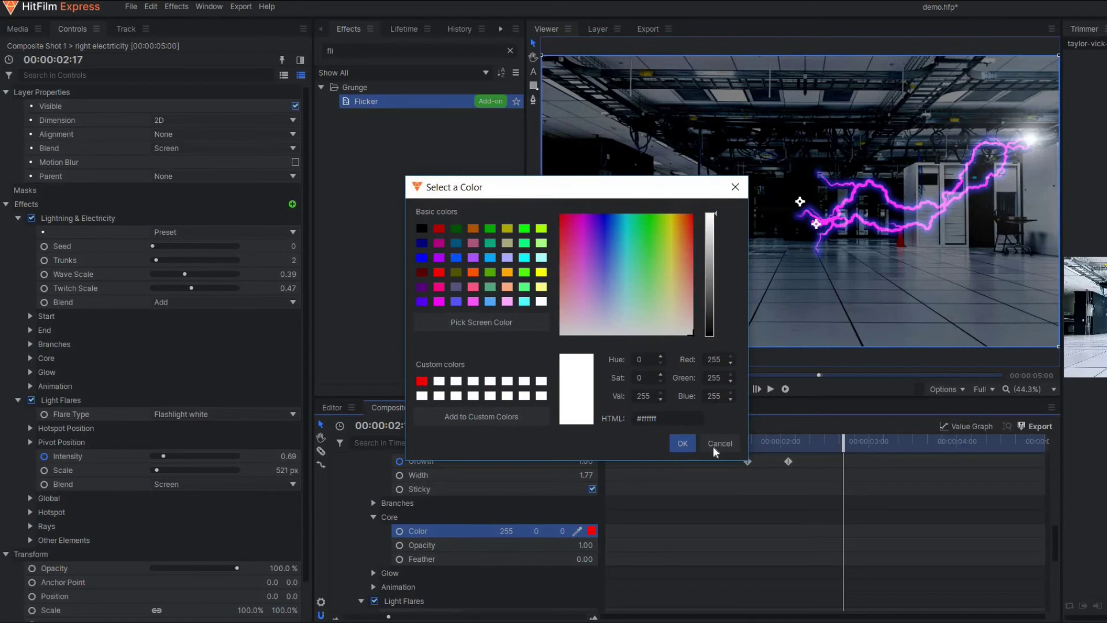
left_click(683, 443)
left_click(714, 442)
- Set the lightning's glow radius to 0.40 and adjust the glow's feather and opacity
scroll(403, 531, "down", 1)
left_click(373, 535)
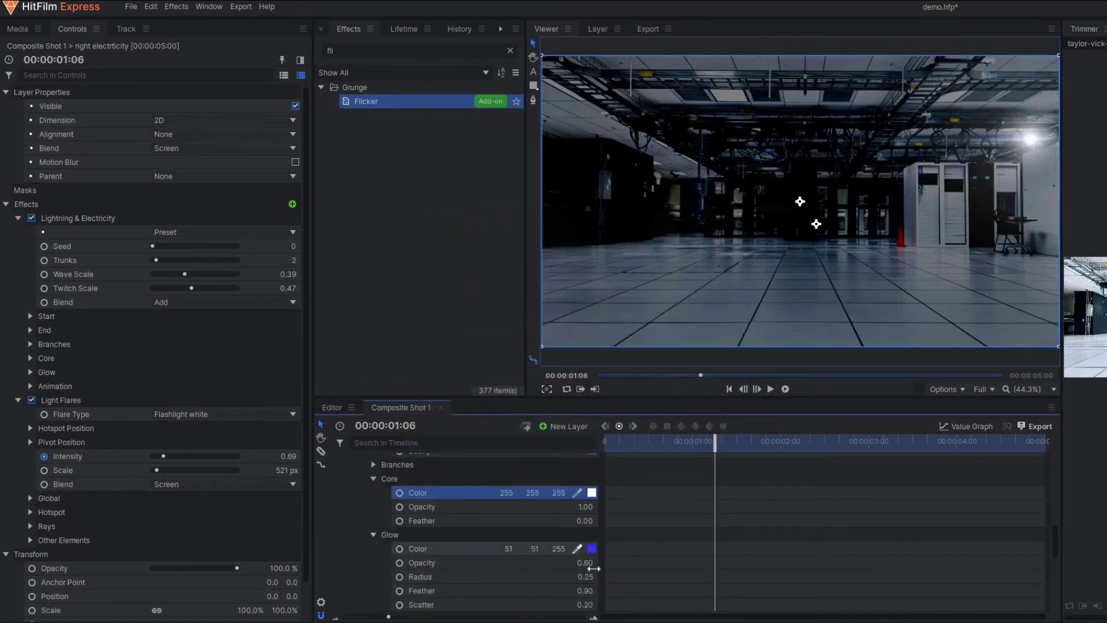
scroll(593, 566, "down", 2)
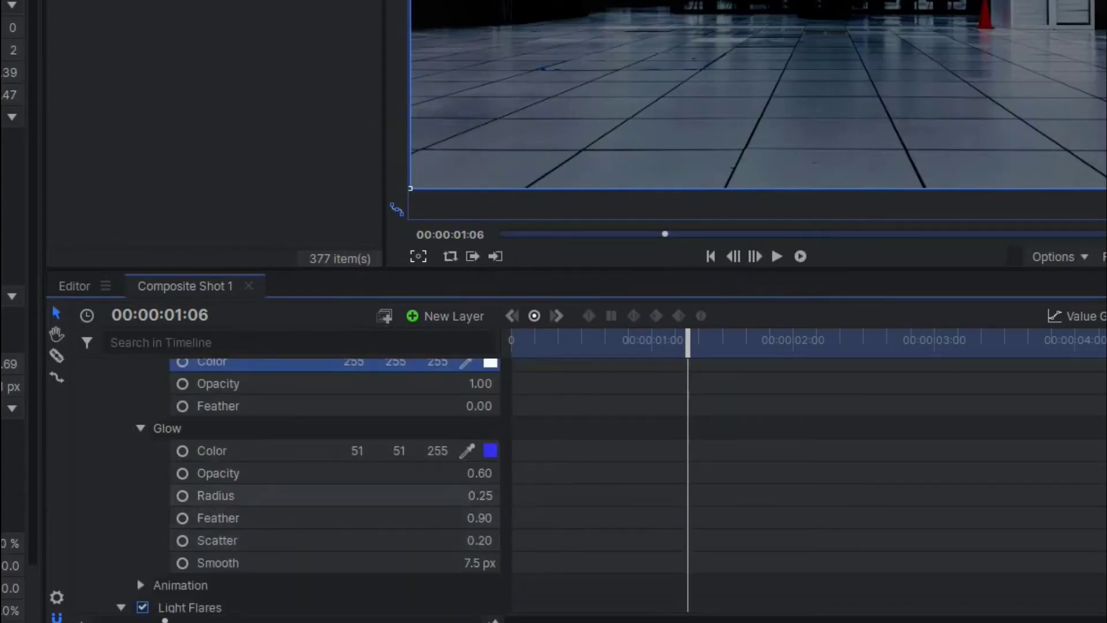
left_click_drag(480, 496, 509, 473)
left_click(952, 341)
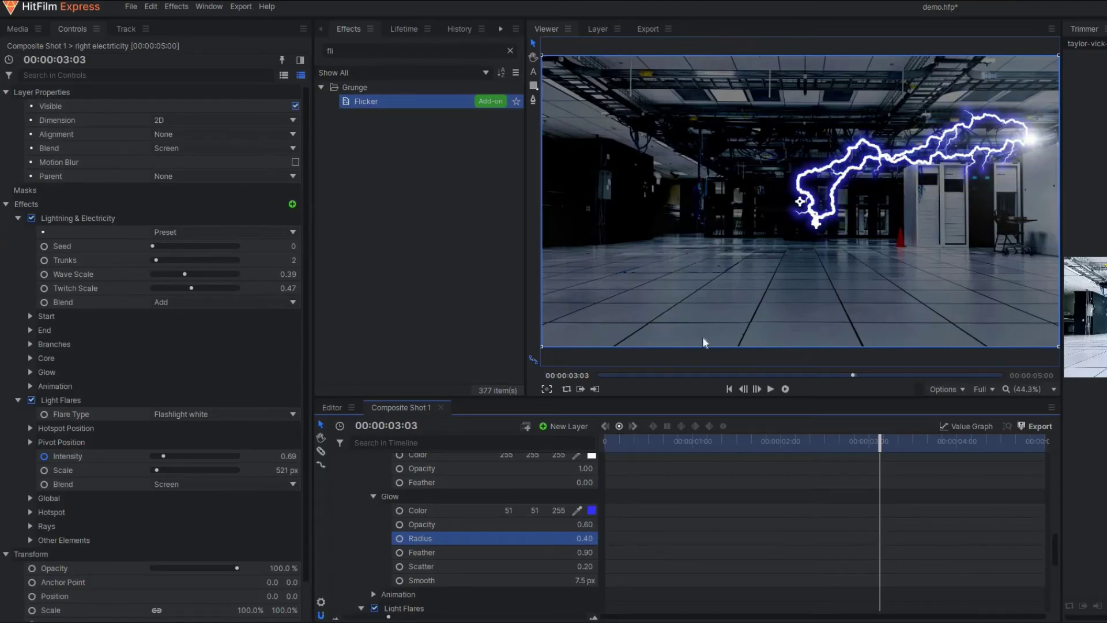
left_click_drag(587, 552, 583, 551)
left_click_drag(585, 524, 577, 471)
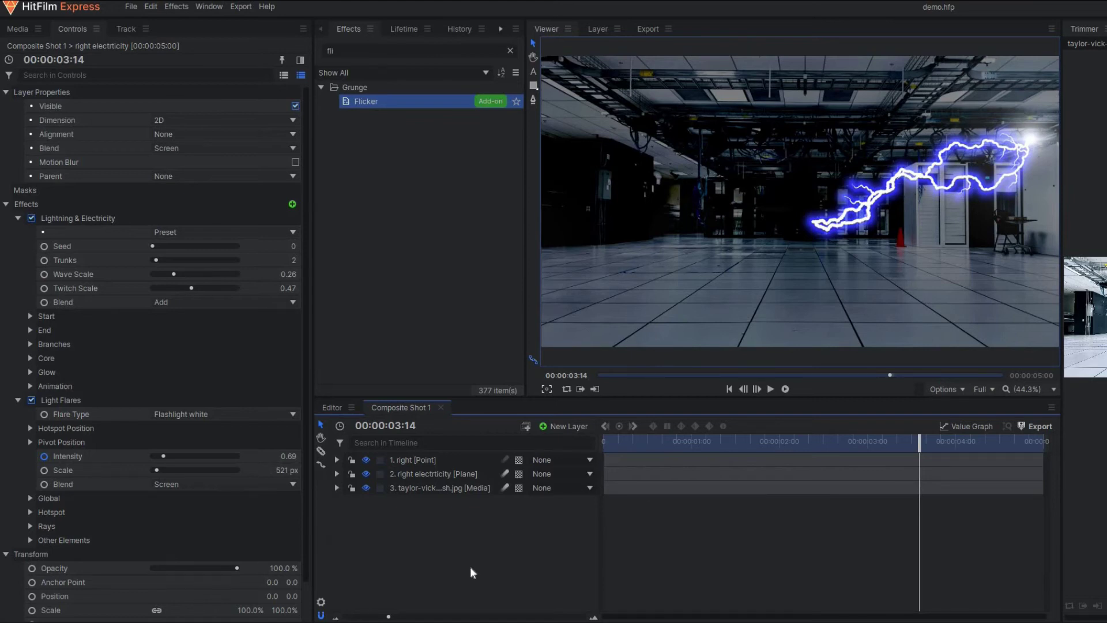
- Add a new point layer above the "right" point and name it "left"
left_click(410, 459)
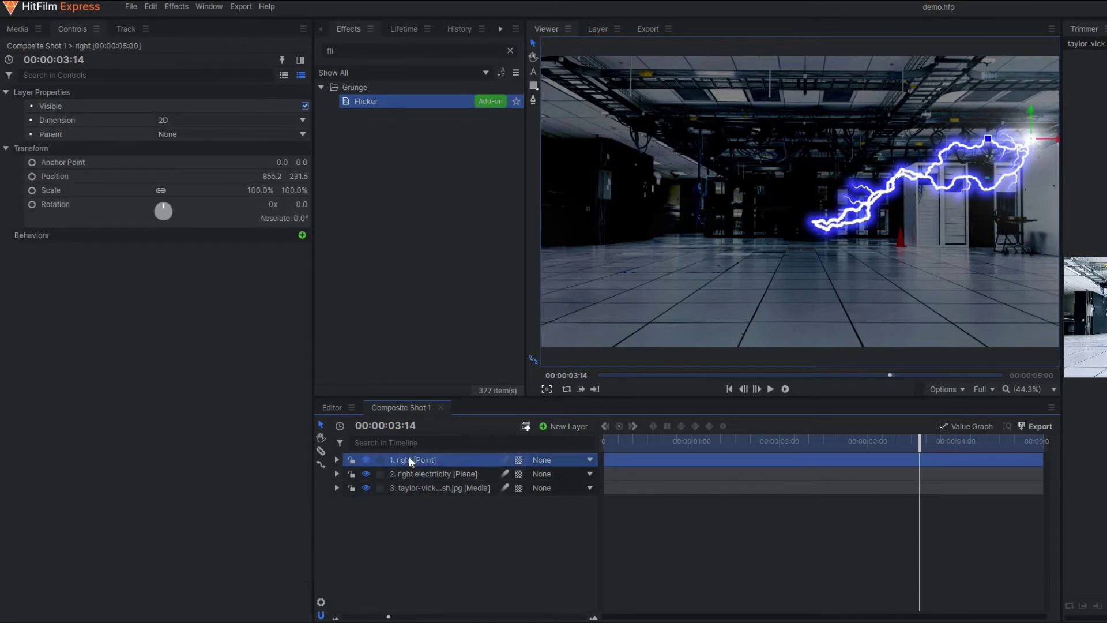
left_click(568, 426)
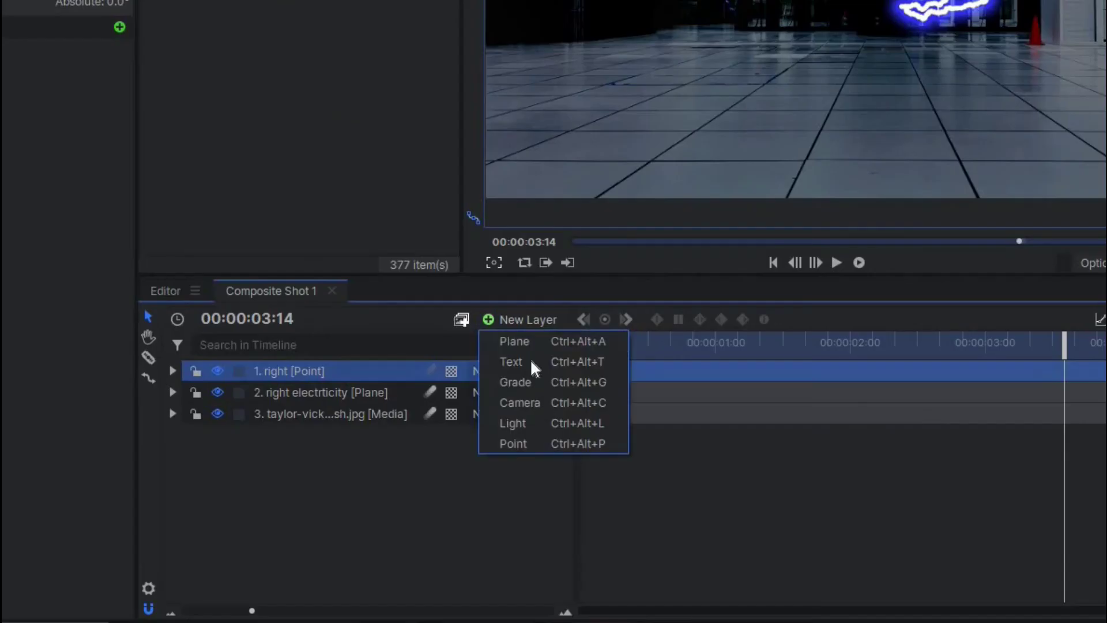
left_click(548, 501)
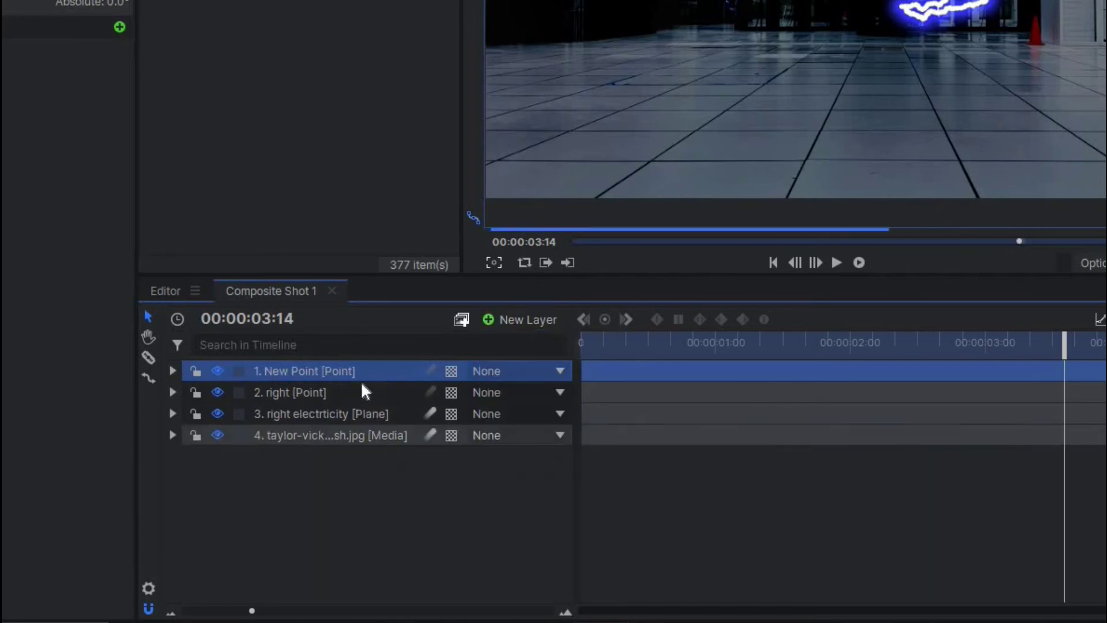
double_click(344, 374)
type("left")
key("Return")
- Duplicate the "right electrticity" plane and rename the copy "left electricity"
left_click(418, 488)
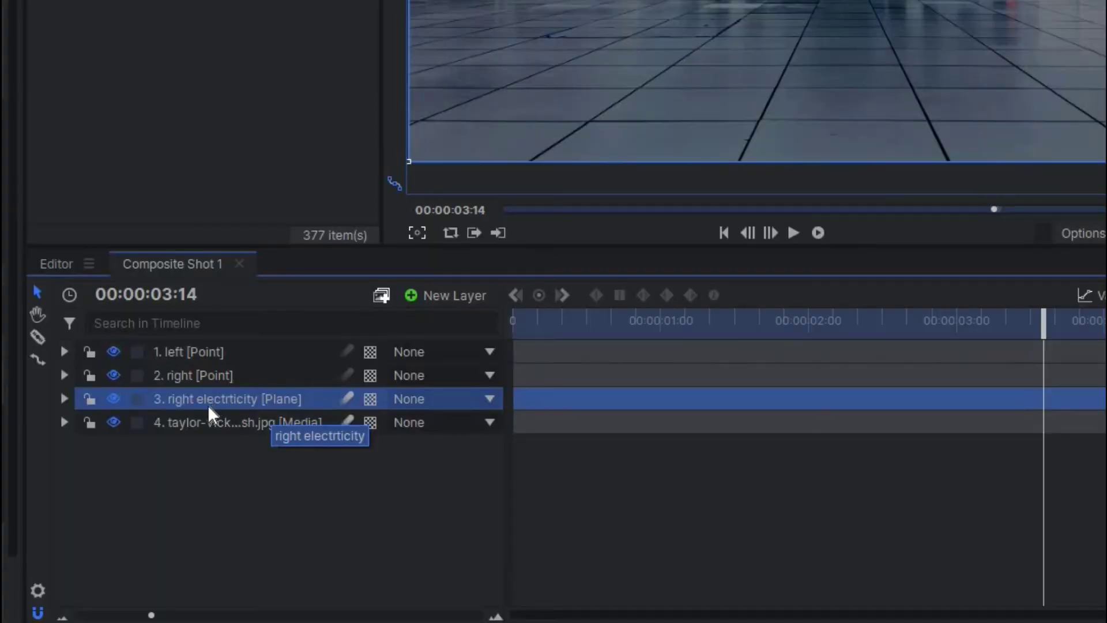
key("ctrl+d")
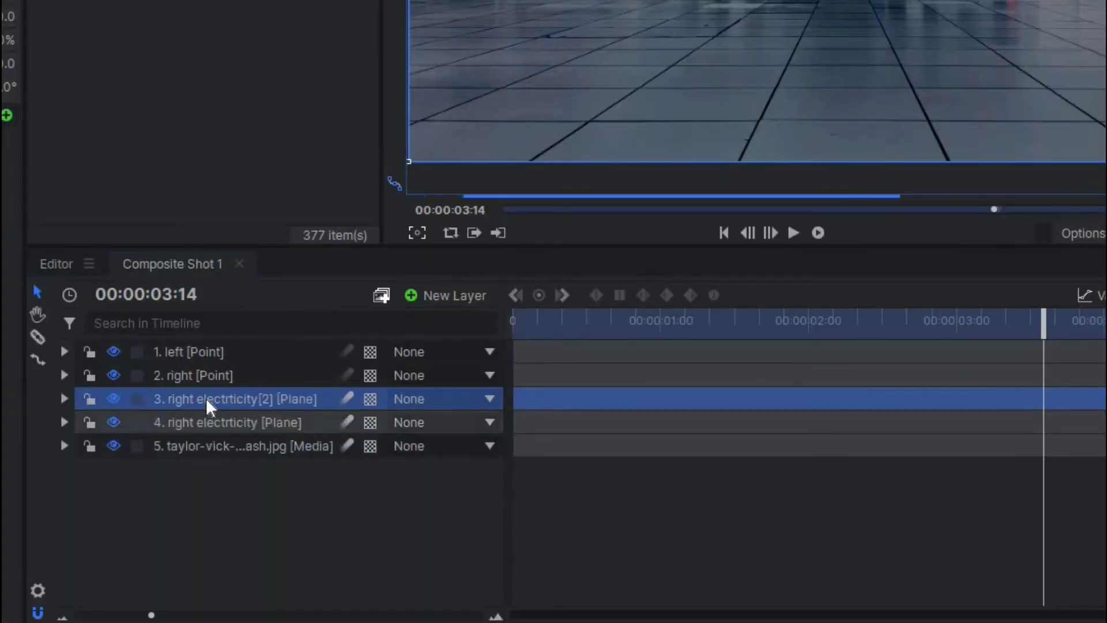
key("F2")
type("left eelct")
key("BackSpace")
key("BackSpace")
key("BackSpace")
key("BackSpace")
type("lectri")
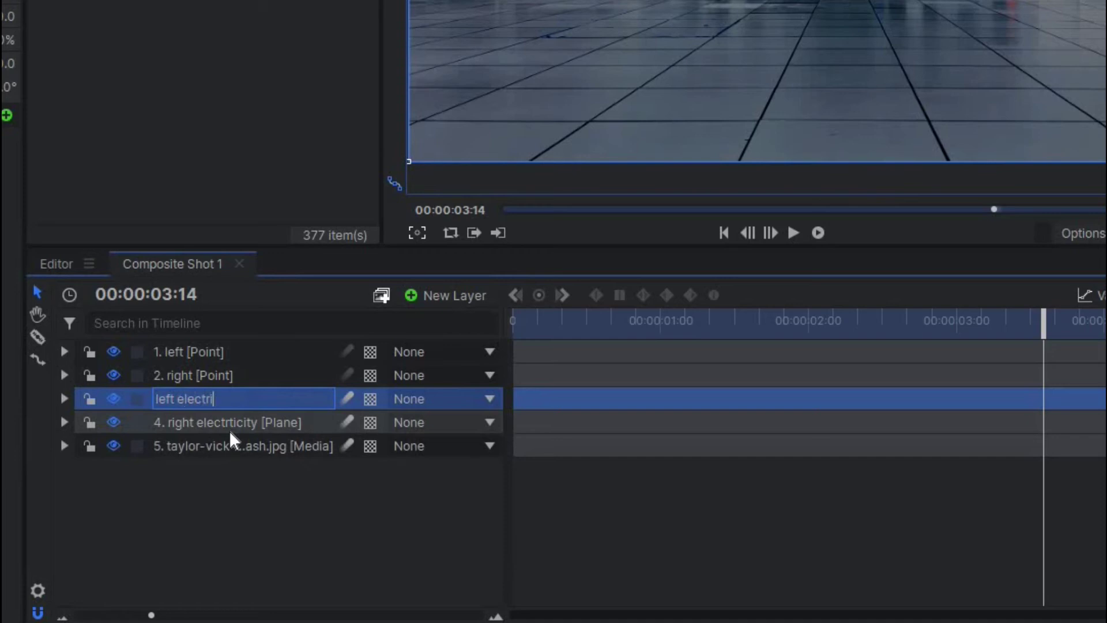
type("city")
key("Return")
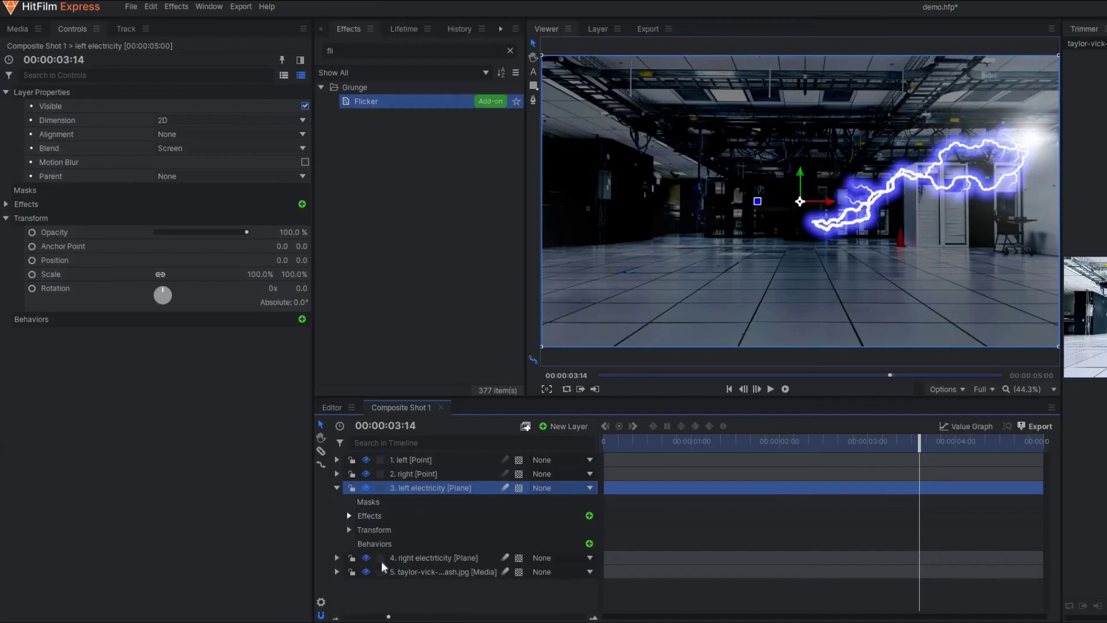
- Attach the Light Flares hotspot position of the "left electricity" plane to the "left" point layer
left_click(64, 398)
left_click(350, 515)
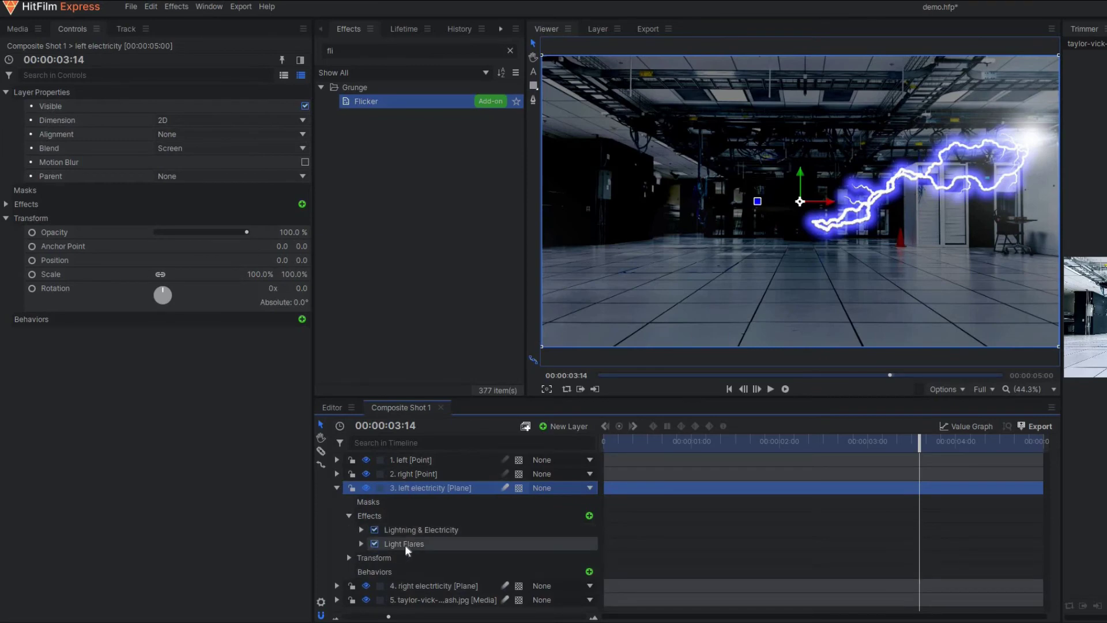
left_click(402, 549)
left_click(361, 544)
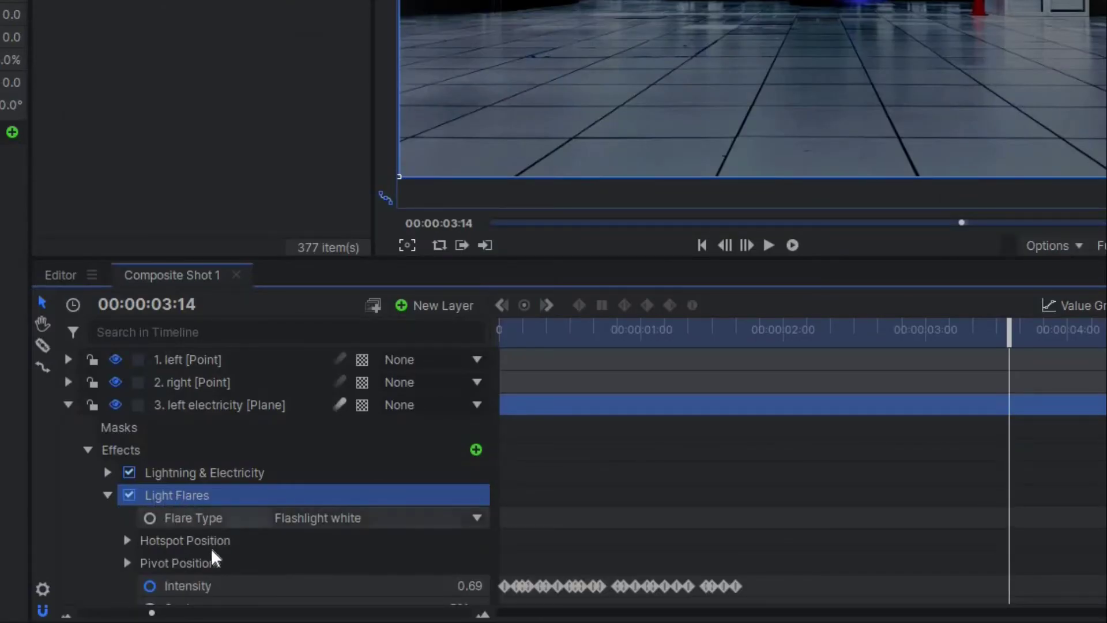
scroll(255, 558, "down", 2)
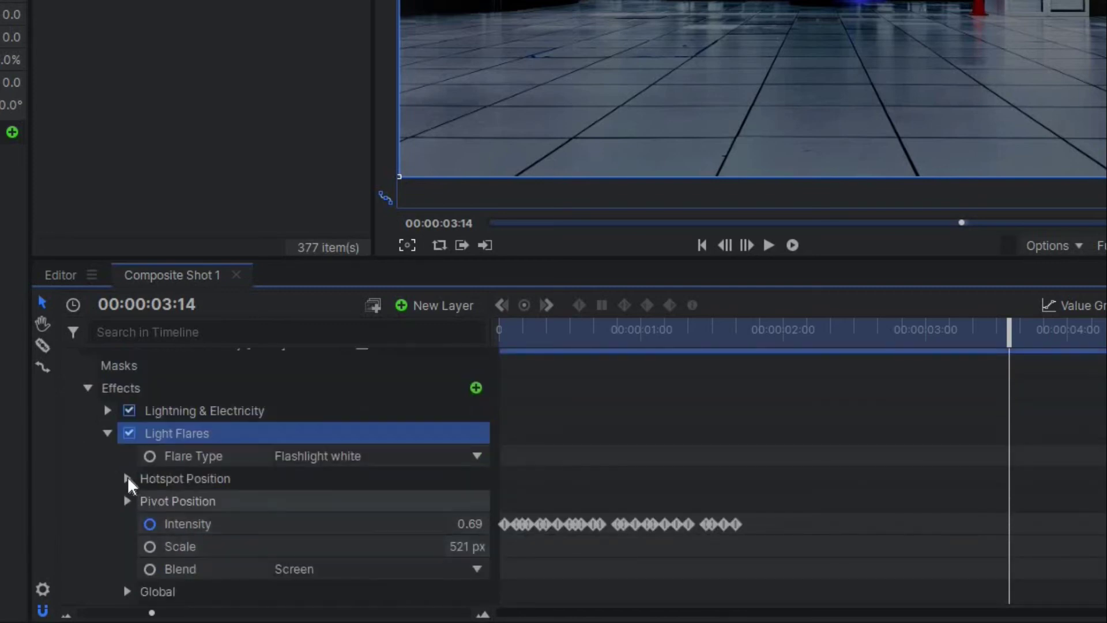
left_click(127, 477)
left_click(334, 524)
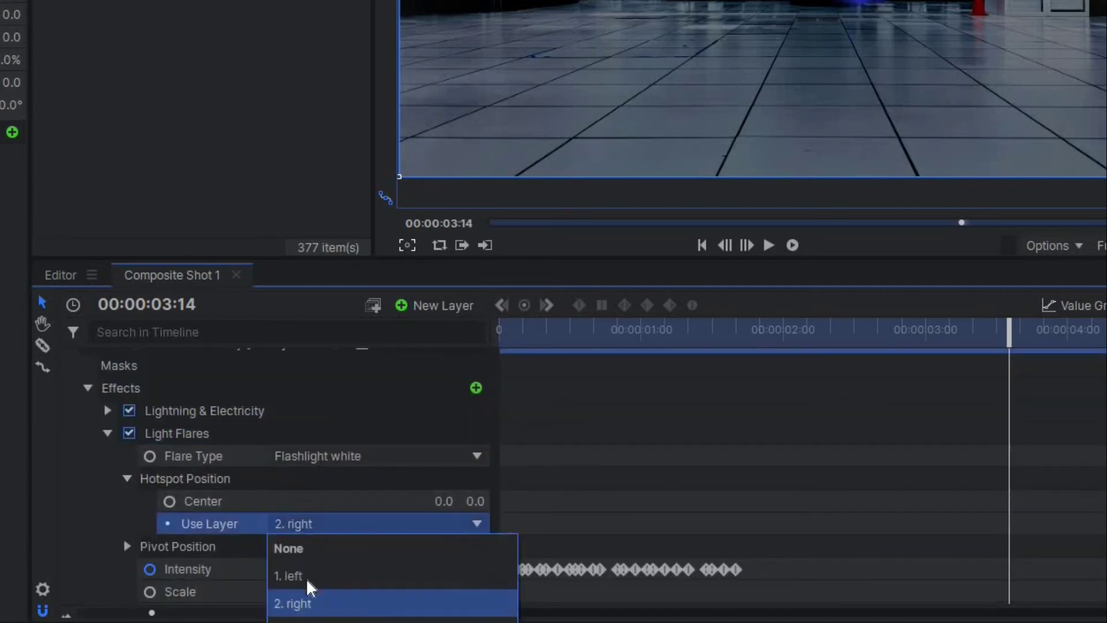
left_click(300, 576)
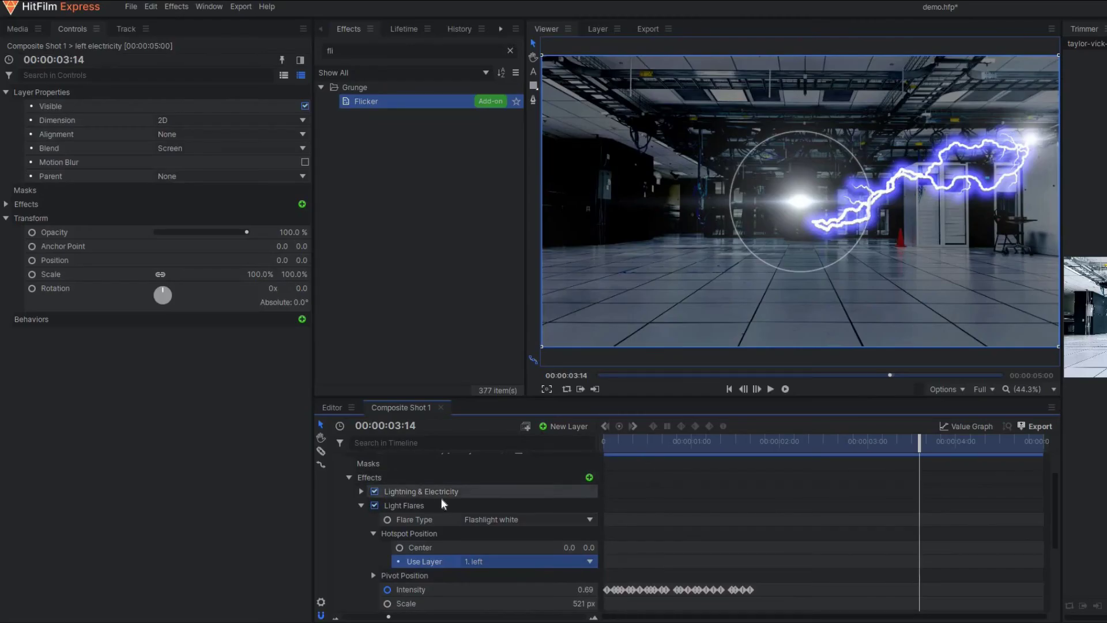
- Reposition the "left" point layer to about -512.4, 266.3 on the ceiling light and check its flare's intensity keyframes
scroll(441, 499, "up", 2)
left_click(440, 459)
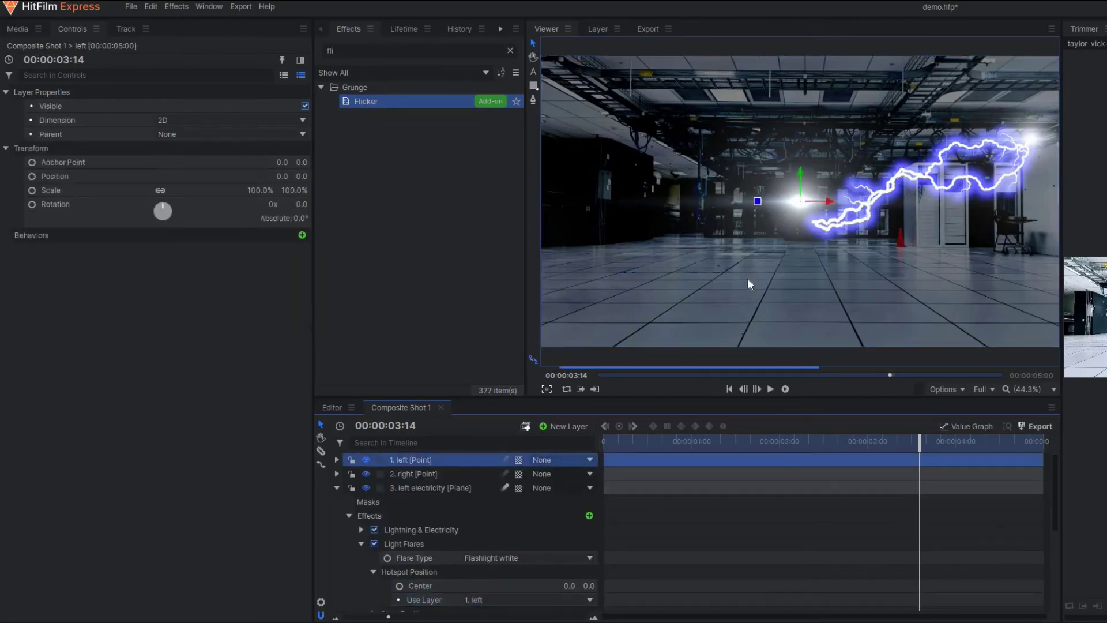
left_click_drag(801, 202, 668, 128)
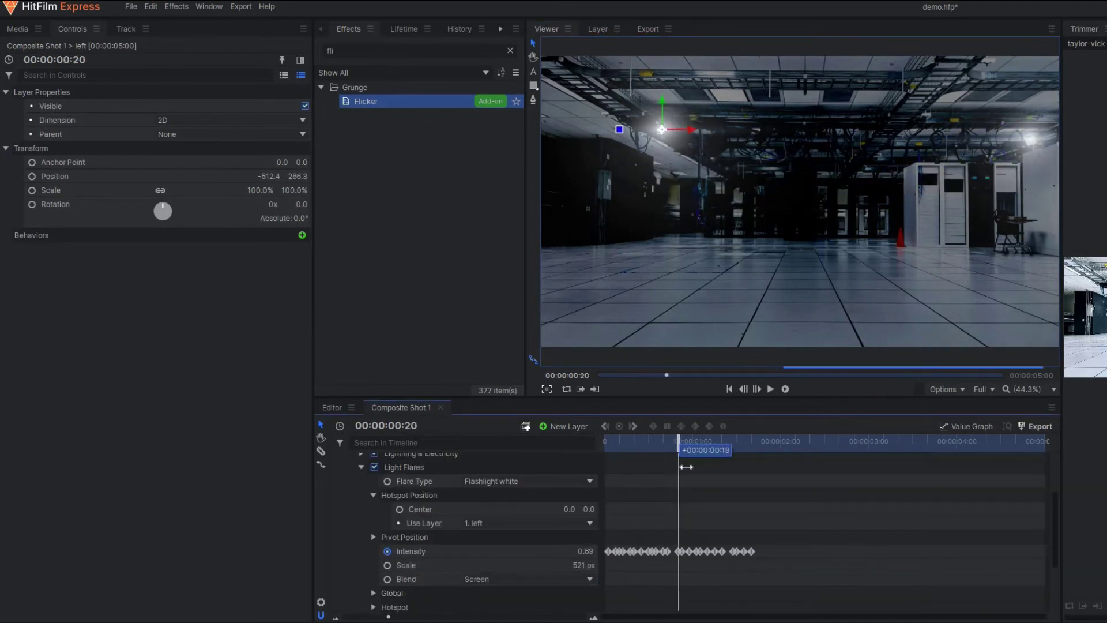
left_click_drag(685, 467, 641, 506)
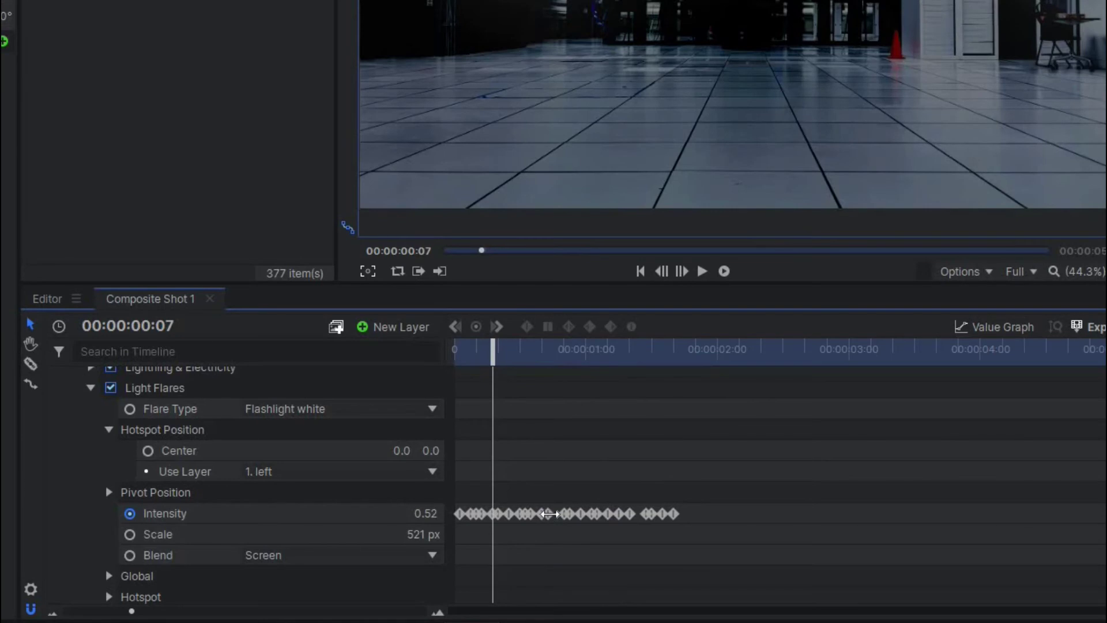
left_click(549, 513)
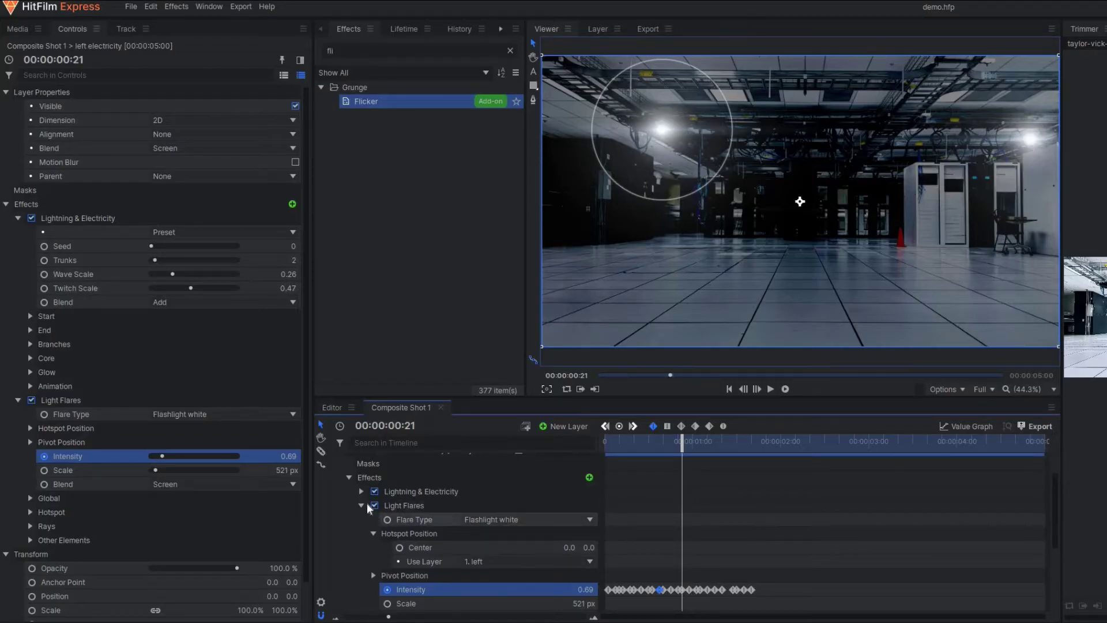
- Attach the Lightning & Electricity start of the "left electricity" plane to the "left" layer and scrub through the result
left_click(361, 505)
left_click(362, 529)
scroll(492, 552, "down", 4)
left_click(373, 513)
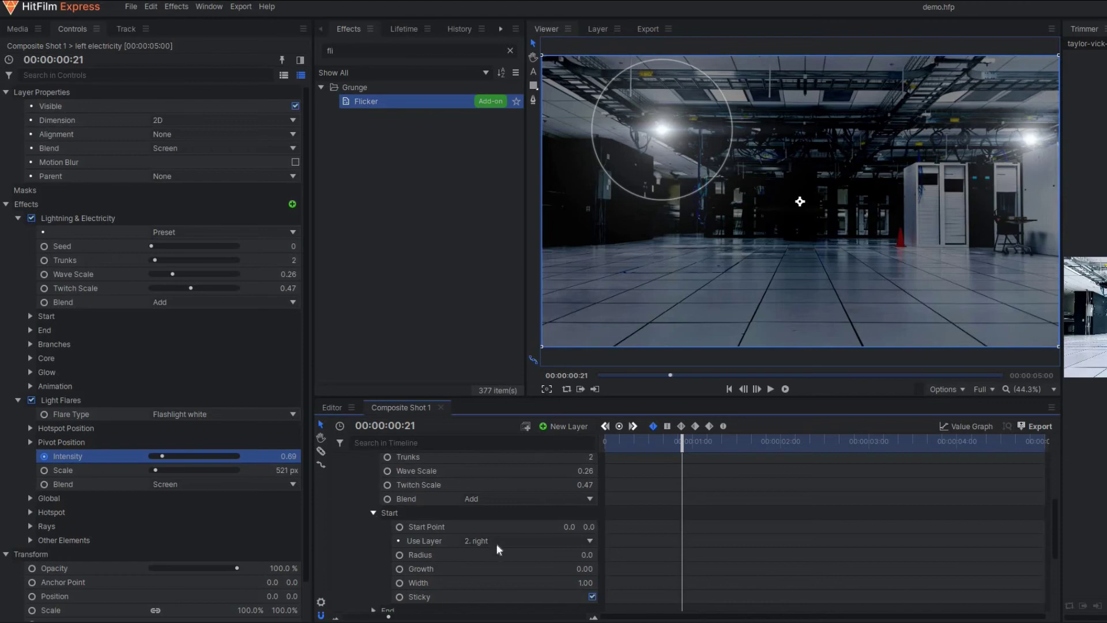
left_click(507, 542)
left_click(474, 573)
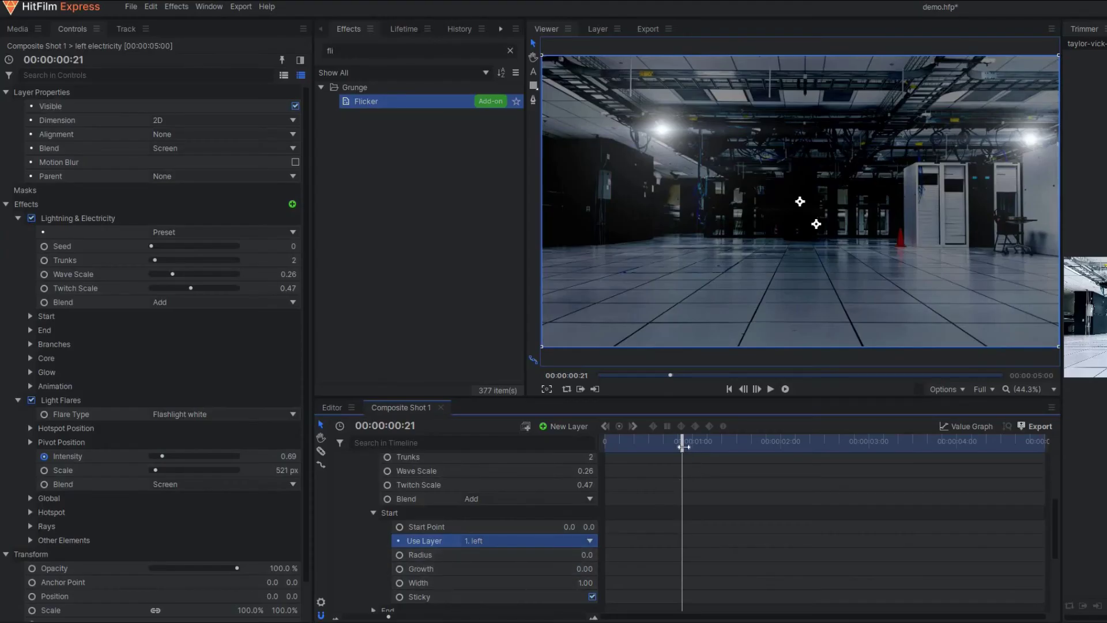
left_click_drag(844, 478, 906, 505)
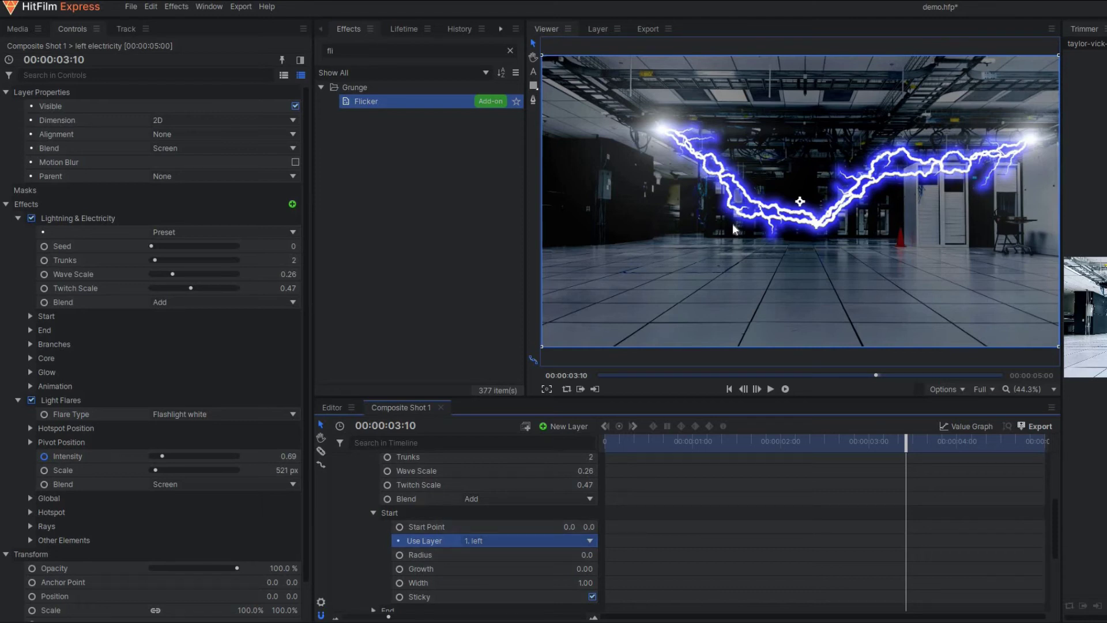
- Set the number of trunks in the "left electricity" lightning to 1
scroll(496, 534, "down", 1)
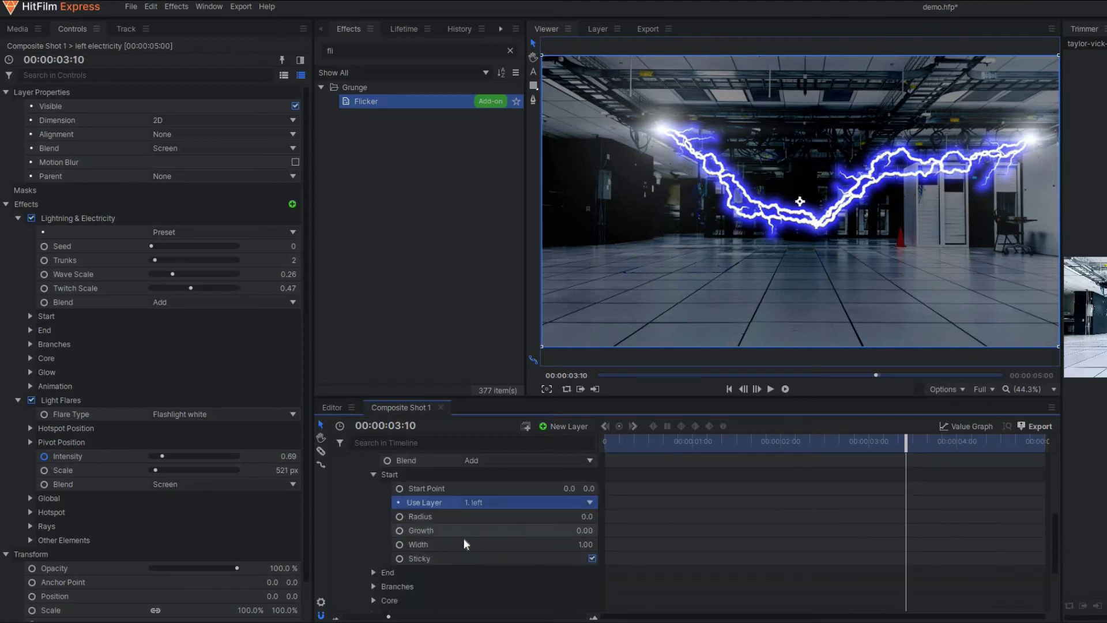
scroll(450, 542, "up", 2)
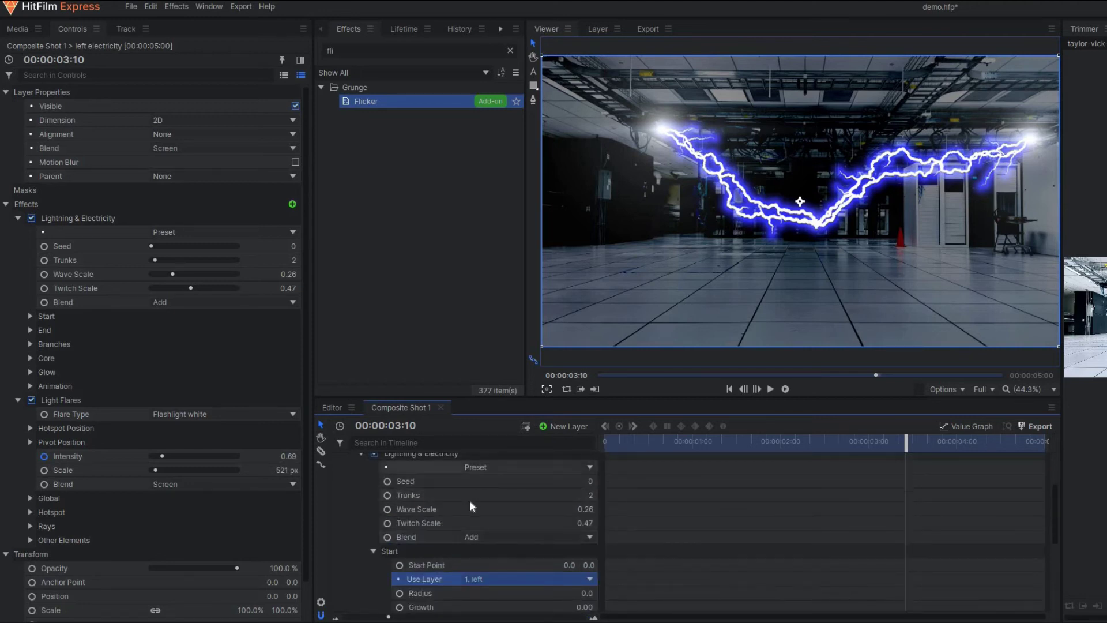
scroll(456, 509, "down", 3)
left_click(373, 524)
scroll(496, 522, "down", 1)
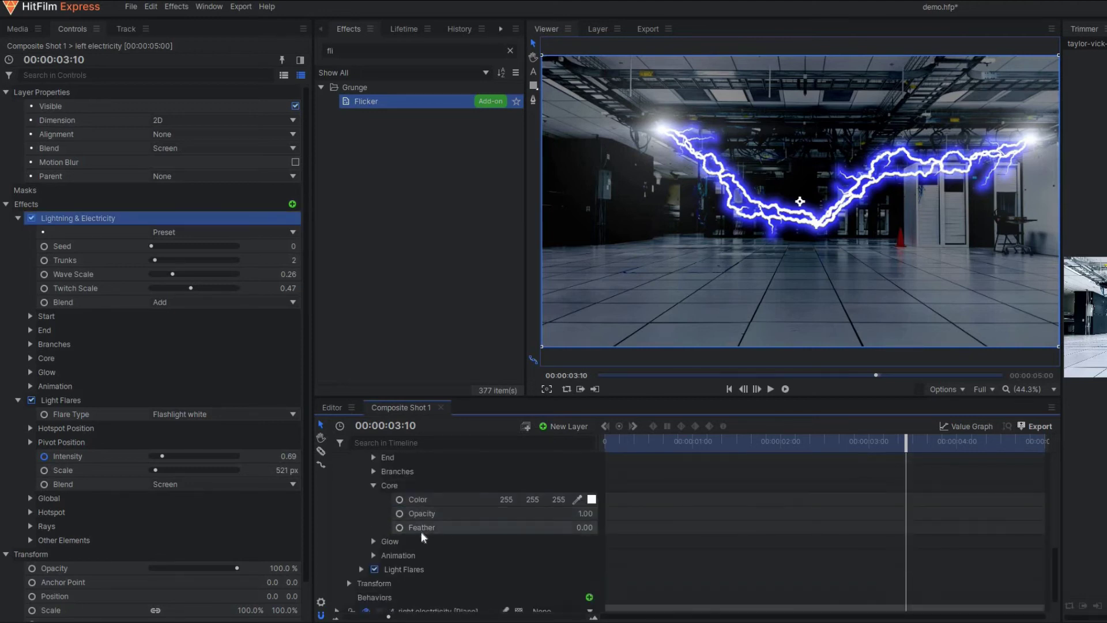
scroll(438, 539, "up", 3)
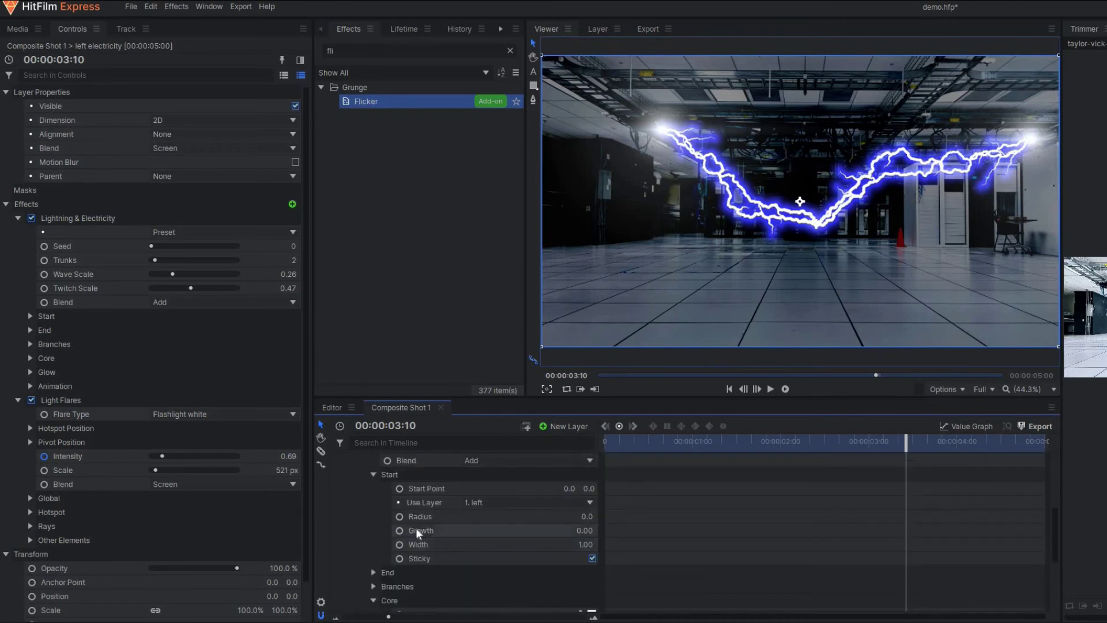
scroll(415, 528, "up", 5)
scroll(548, 536, "down", 1)
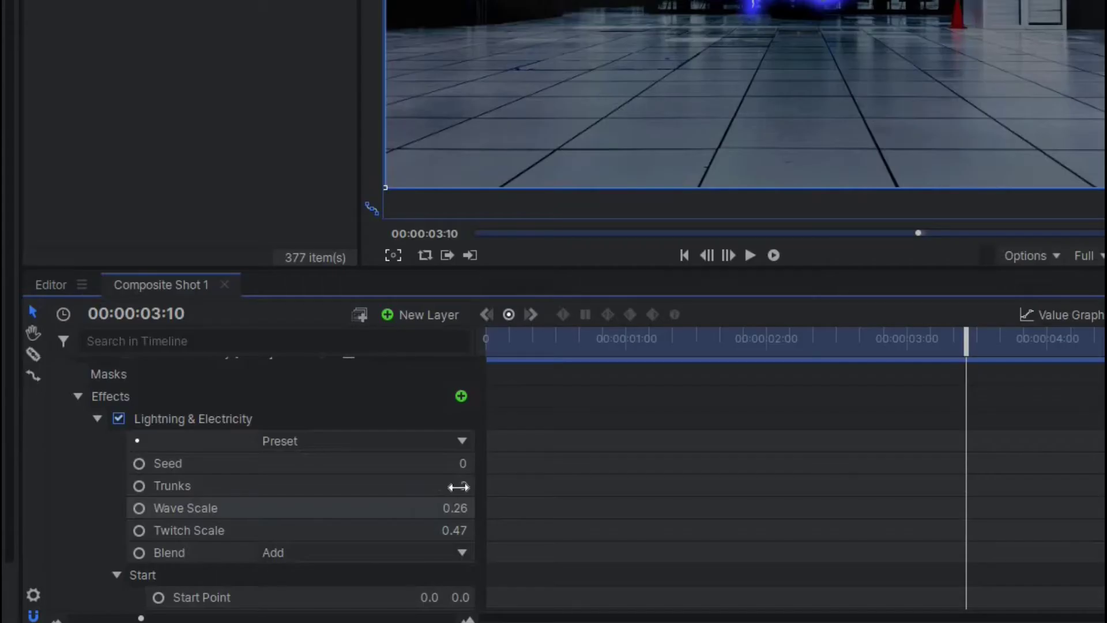
left_click(459, 487)
type("1")
key("Return")
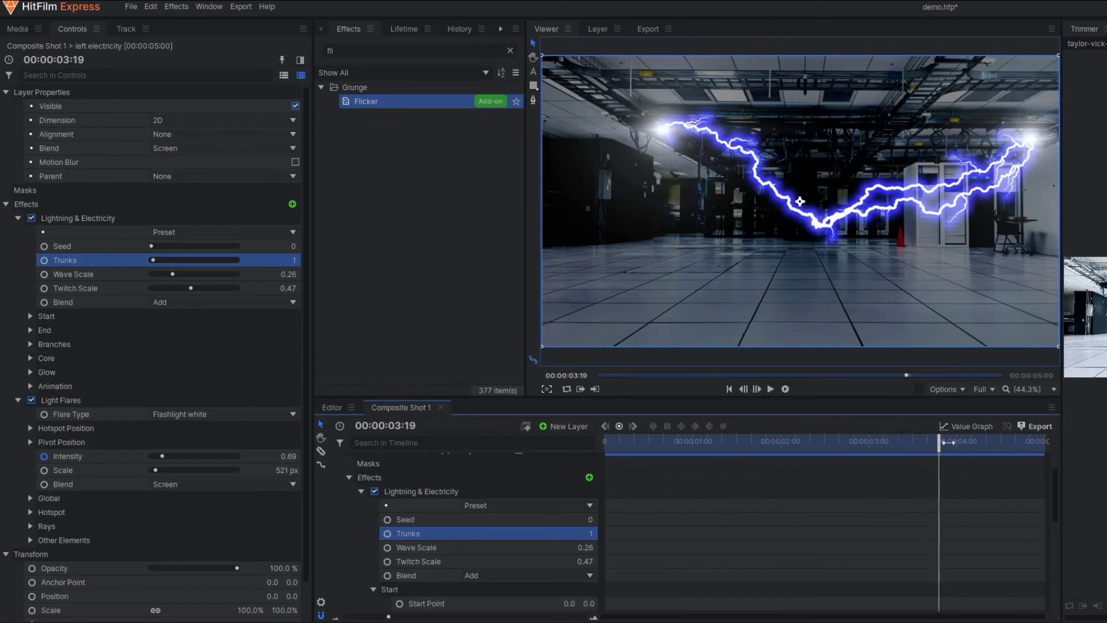
- Set the left lightning's wave scale to 0.61 and twitch scale to 0.72, and preview the animation
left_click_drag(982, 460, 971, 461)
left_click_drag(583, 548, 604, 561)
key("space")
left_click_drag(631, 449, 755, 470)
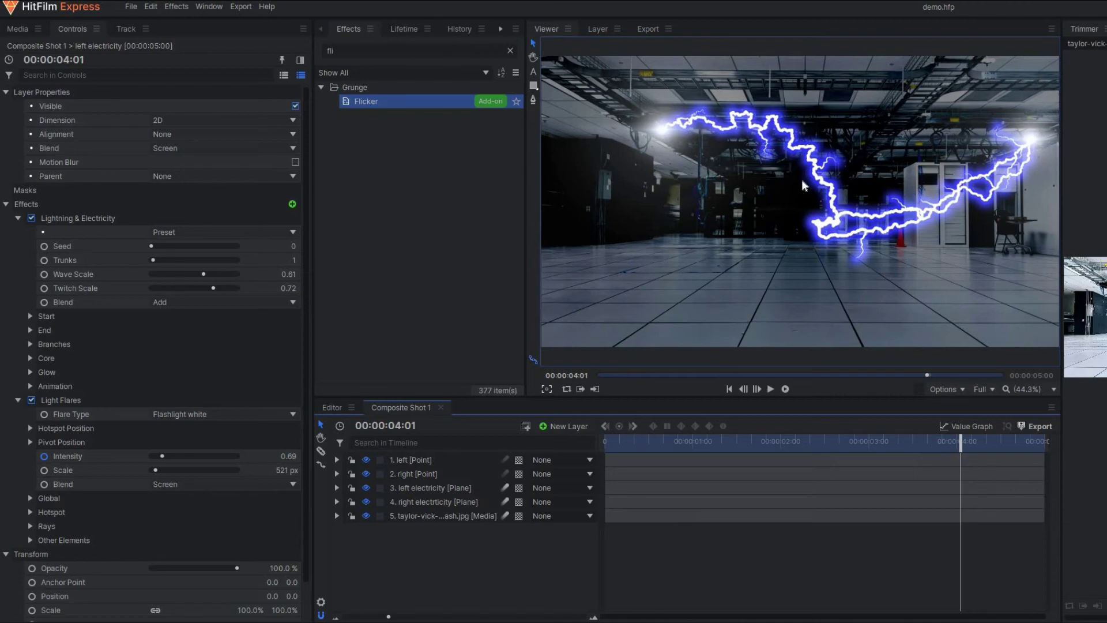
- Create a new 1920 × 1080 black plane layer named "middle source of light"
left_click(564, 427)
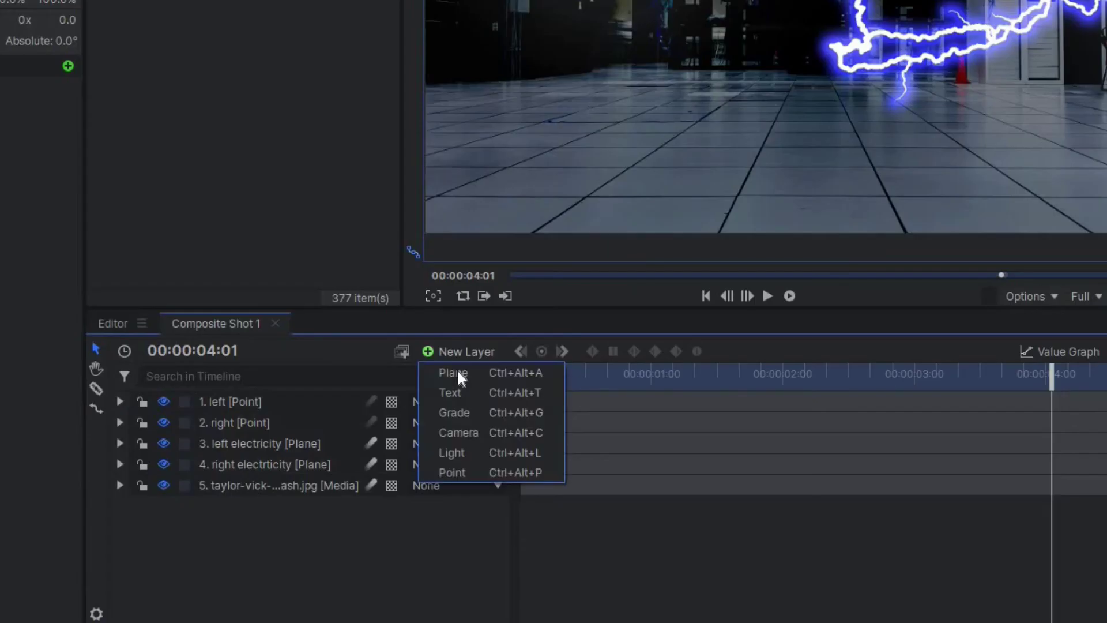
left_click(563, 442)
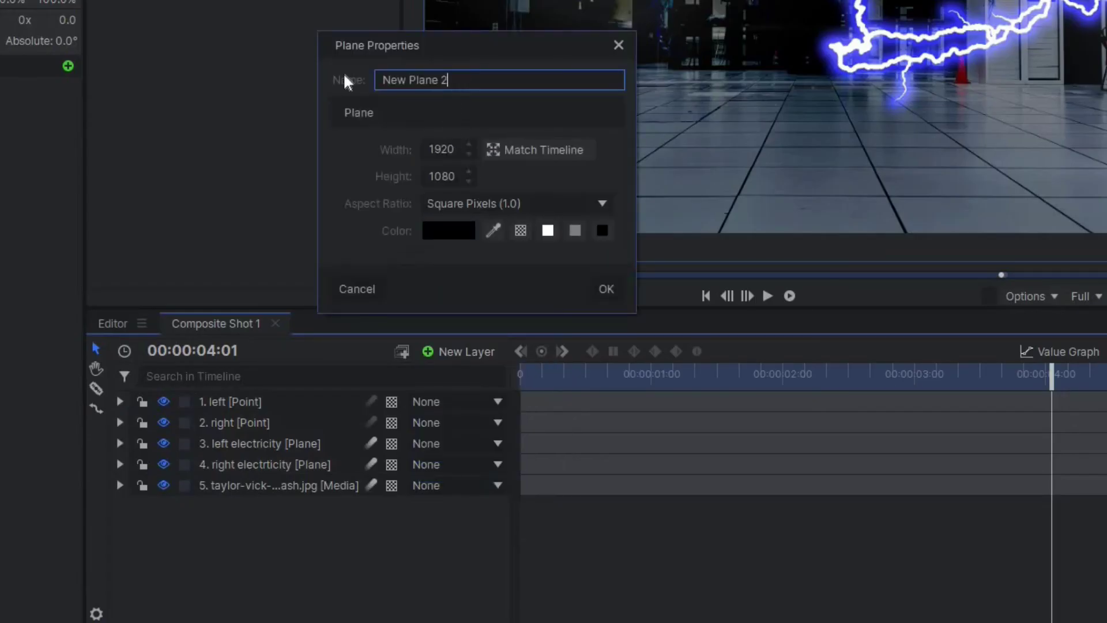
key("ctrl+a")
type("middle point")
key("BackSpace")
key("BackSpace")
key("BackSpace")
key("BackSpace")
key("BackSpace")
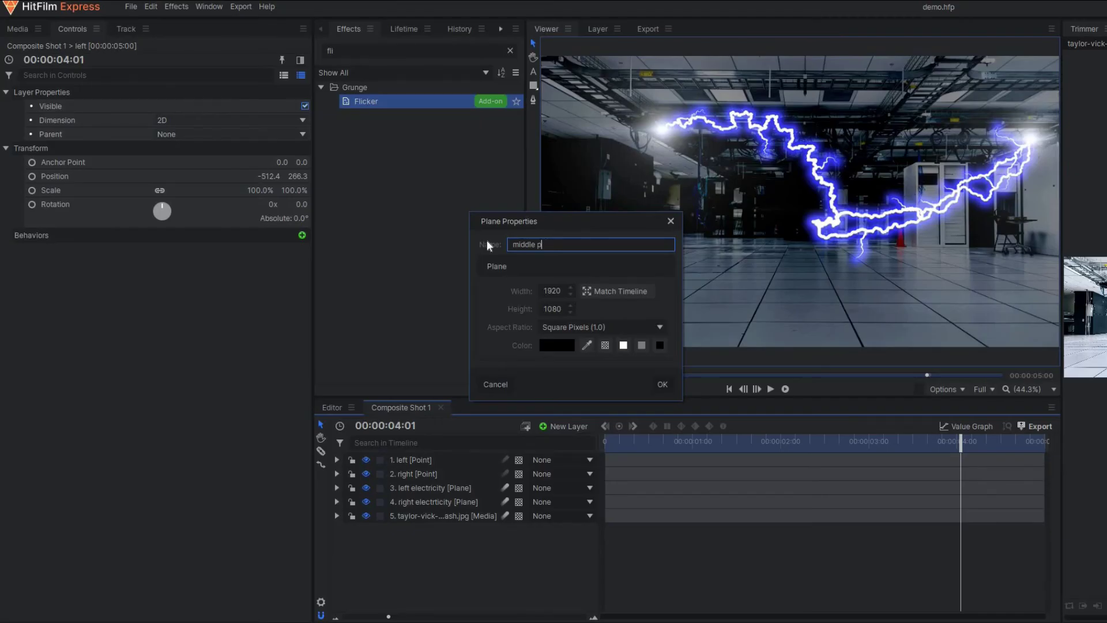
type("source of light")
key("Return")
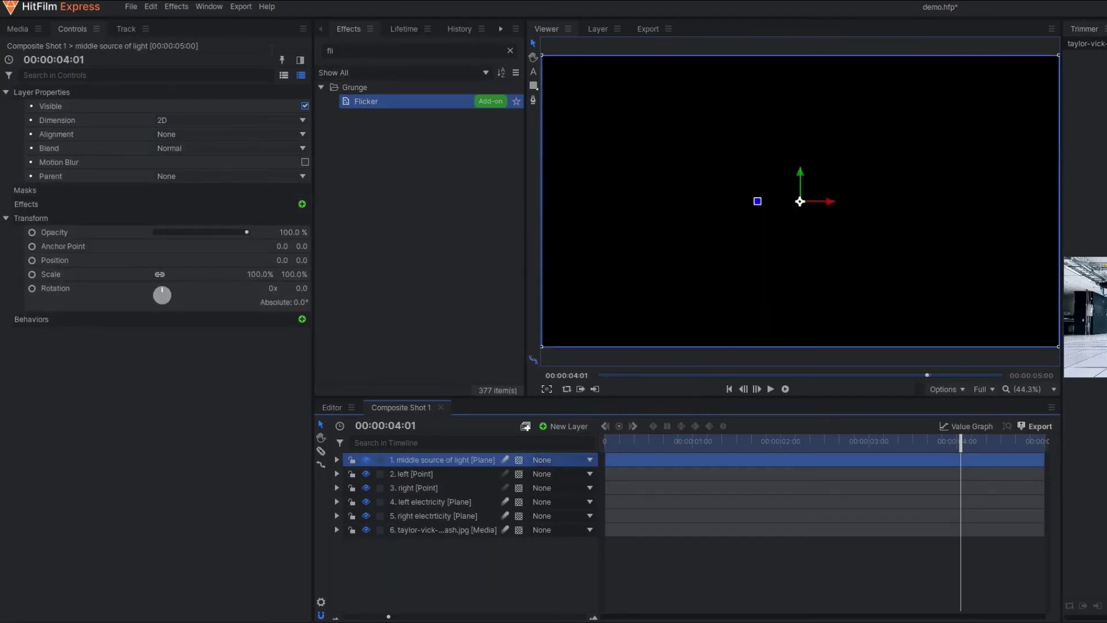
- Apply Light Flares to the "middle source of light" plane and set its blend mode to Screen
type("ligh")
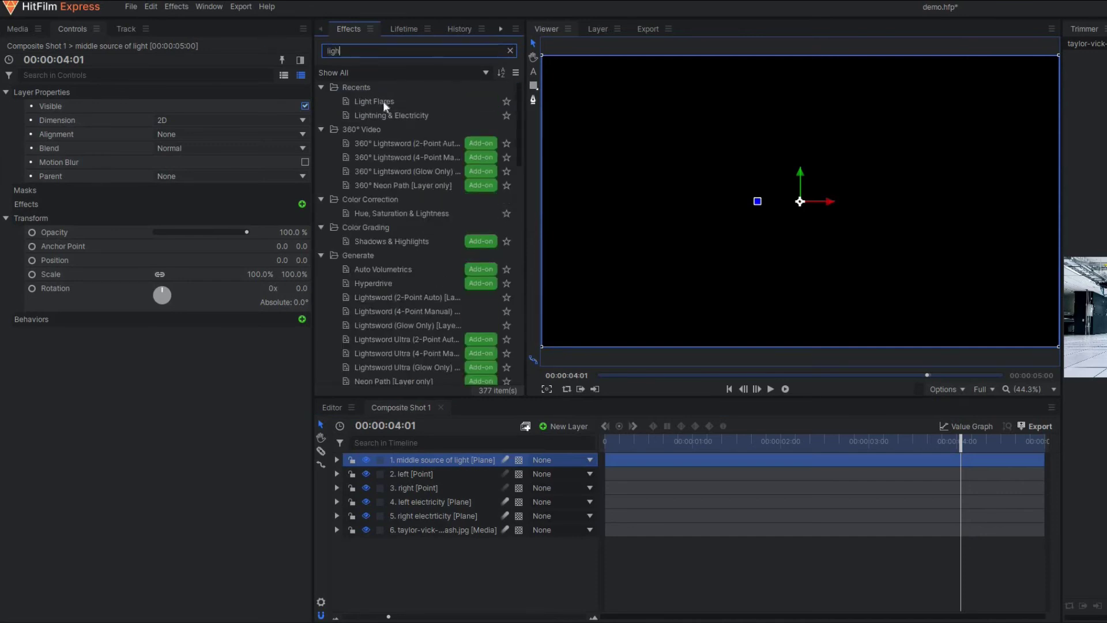
left_click_drag(383, 101, 427, 458)
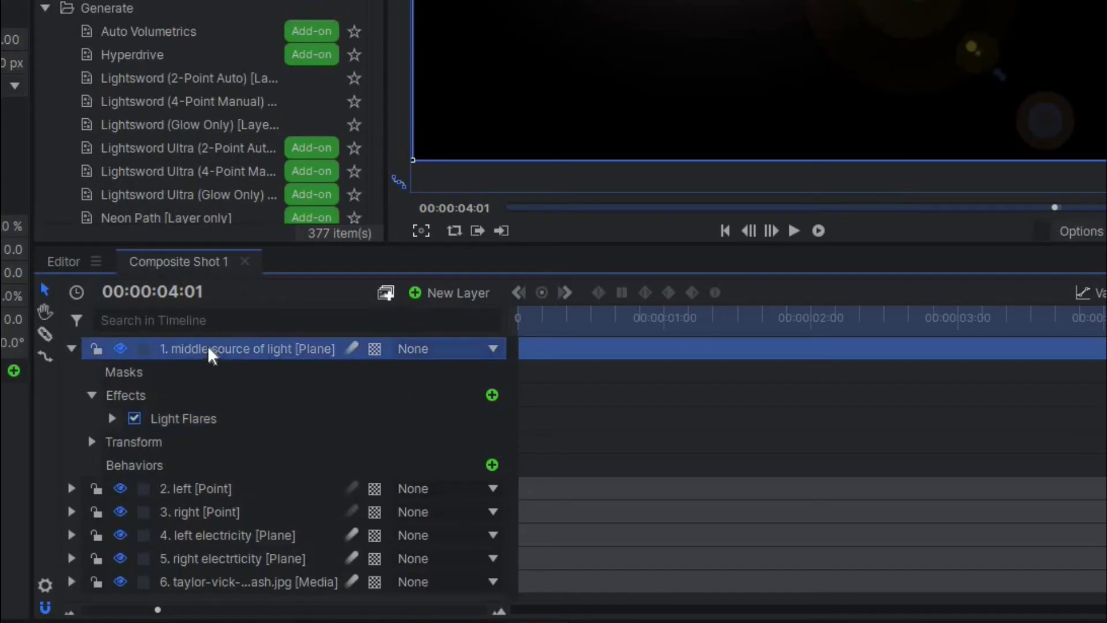
right_click(419, 461)
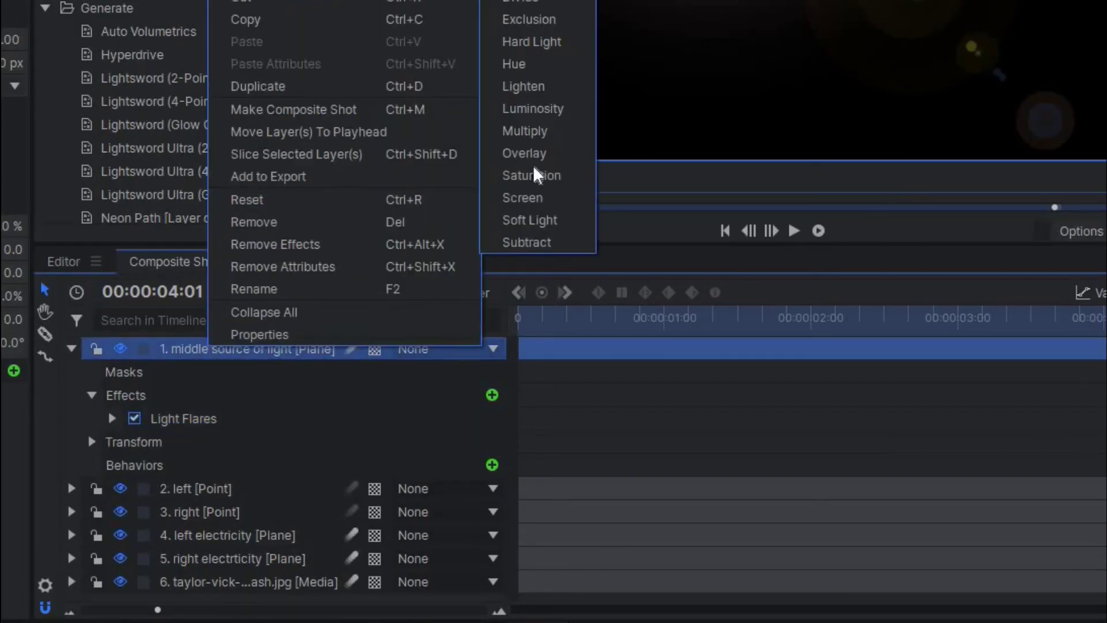
left_click(536, 198)
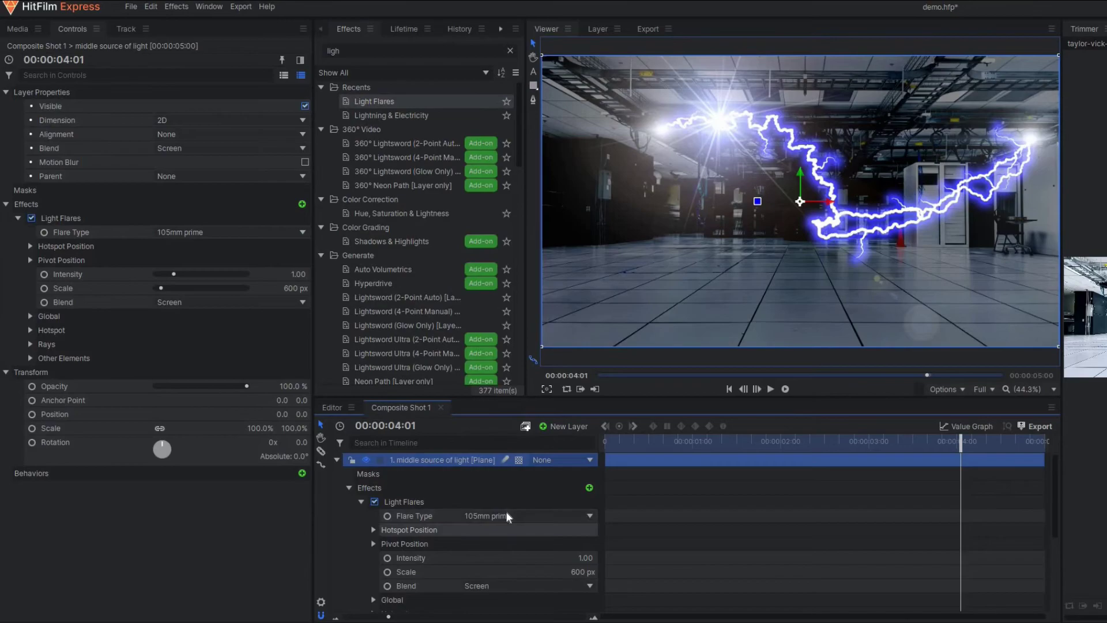
- Change the middle flare type to Flashlight white and place its hotspot where the two lightning bolts meet
left_click(503, 514)
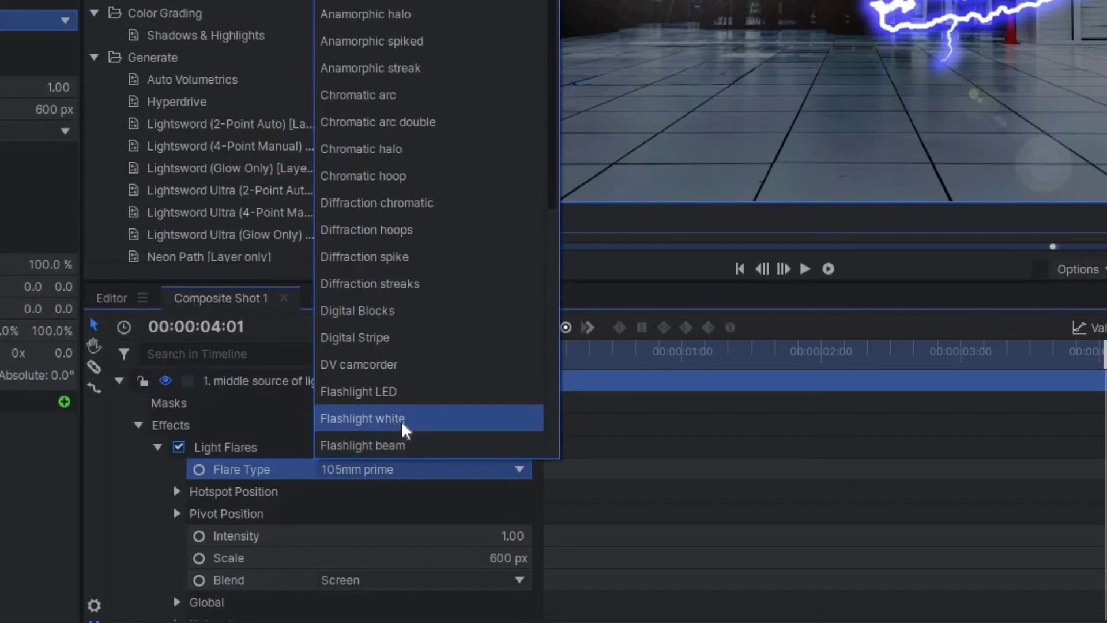
left_click(404, 426)
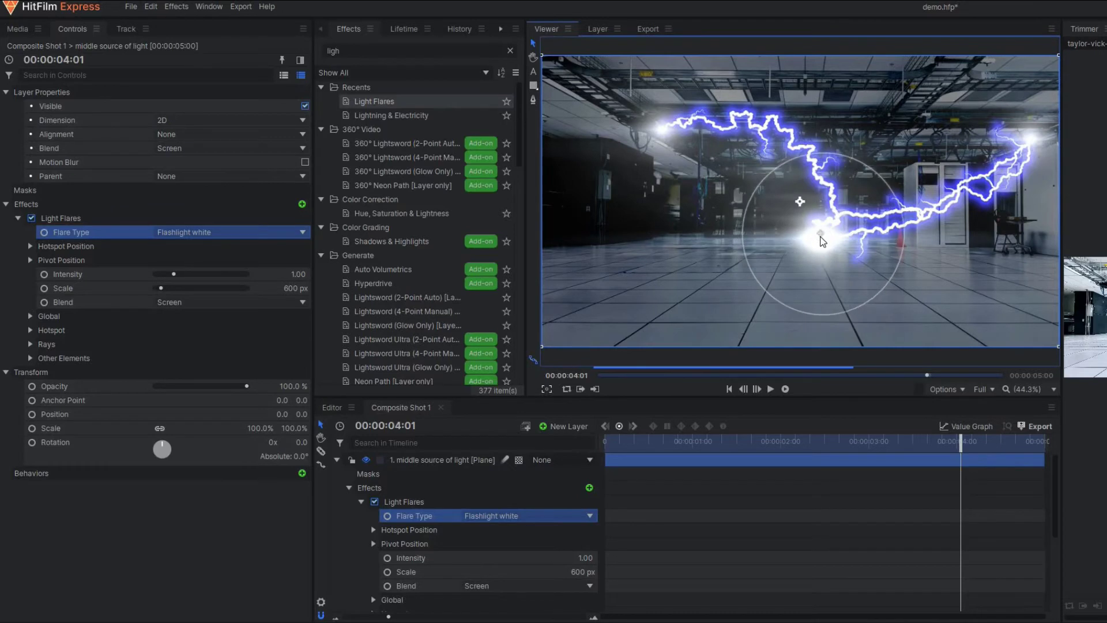
left_click_drag(824, 234, 833, 232)
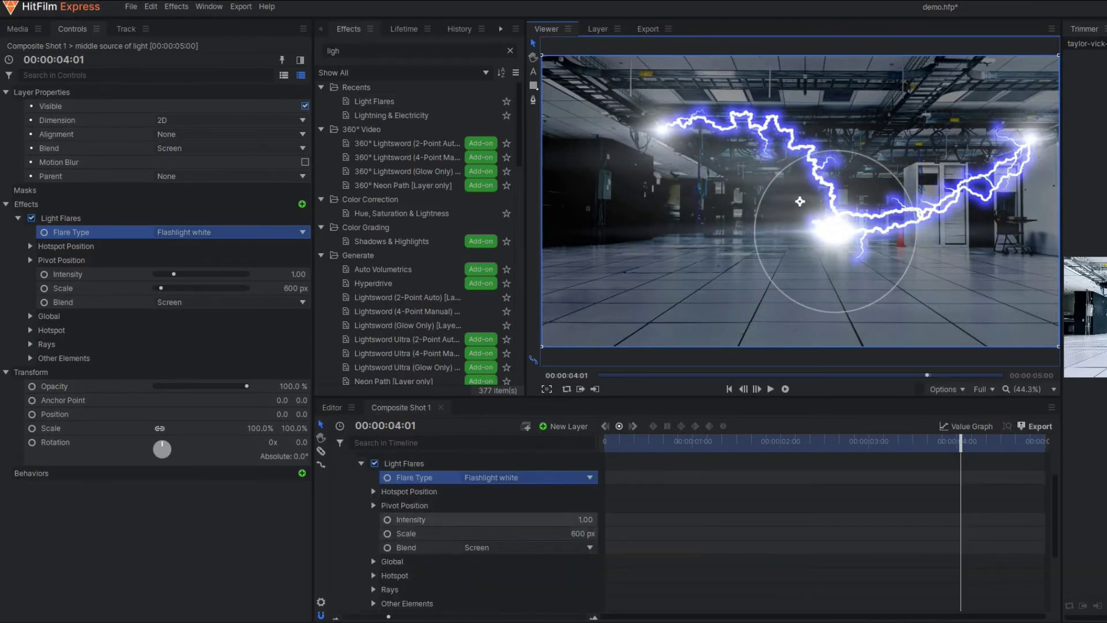
- Raise the middle flare's intensity to about 3.61 and scrub to the moment the lightning reaches the center
left_click_drag(585, 519, 673, 454)
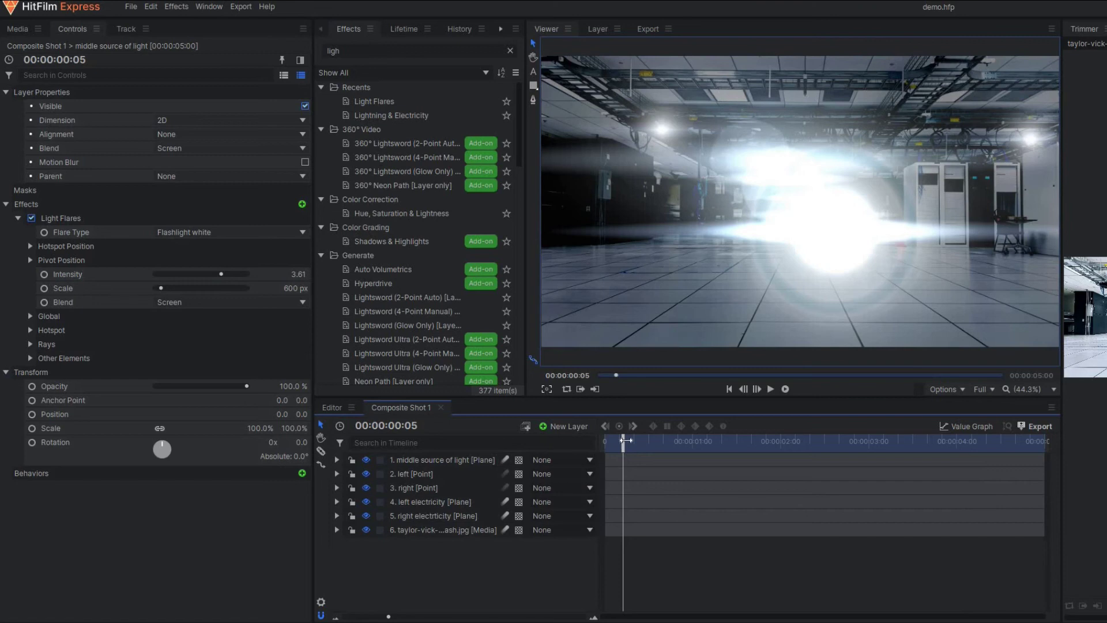
left_click_drag(652, 451, 708, 469)
left_click_drag(768, 489, 827, 492)
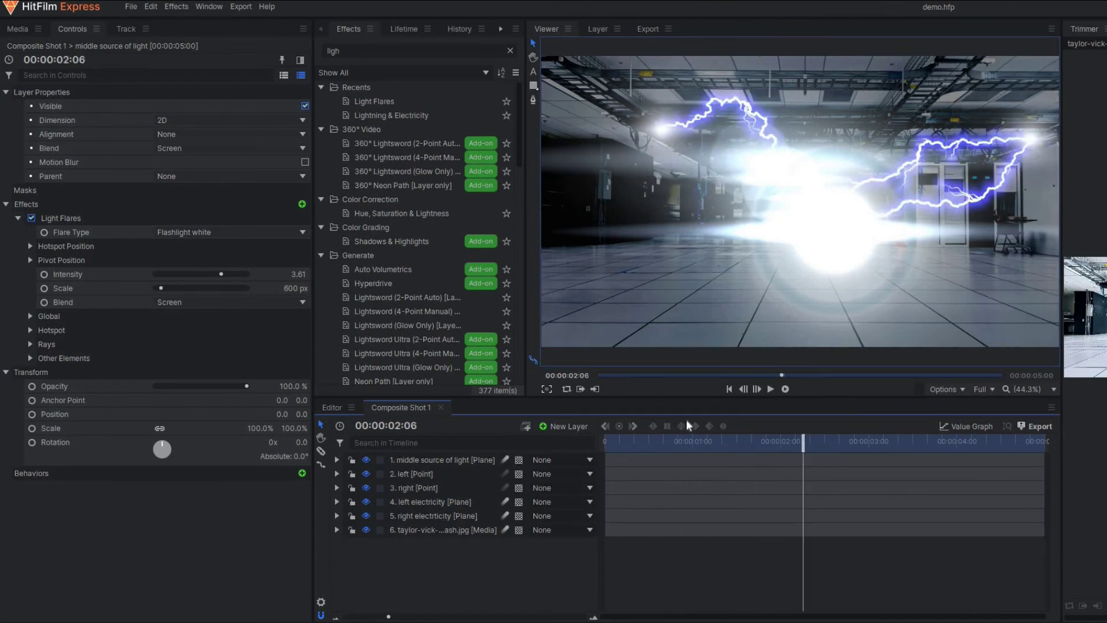
- Trim the start of the "middle source of light" layer to 00:00:02:06
left_click(615, 461)
left_click_drag(603, 456, 802, 465)
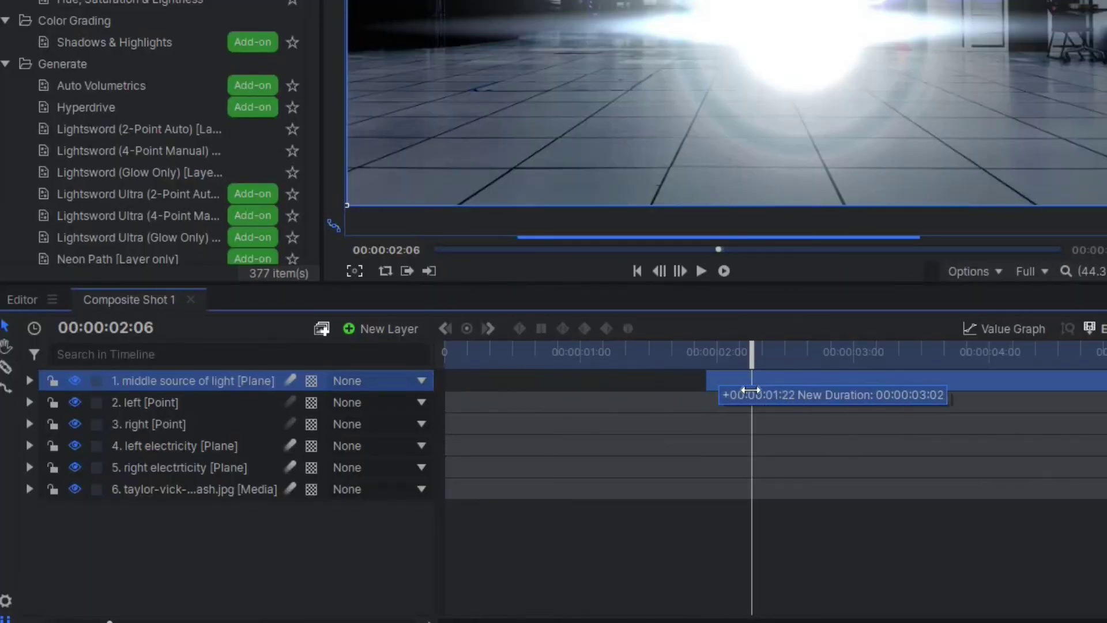
left_click_drag(751, 390, 779, 390)
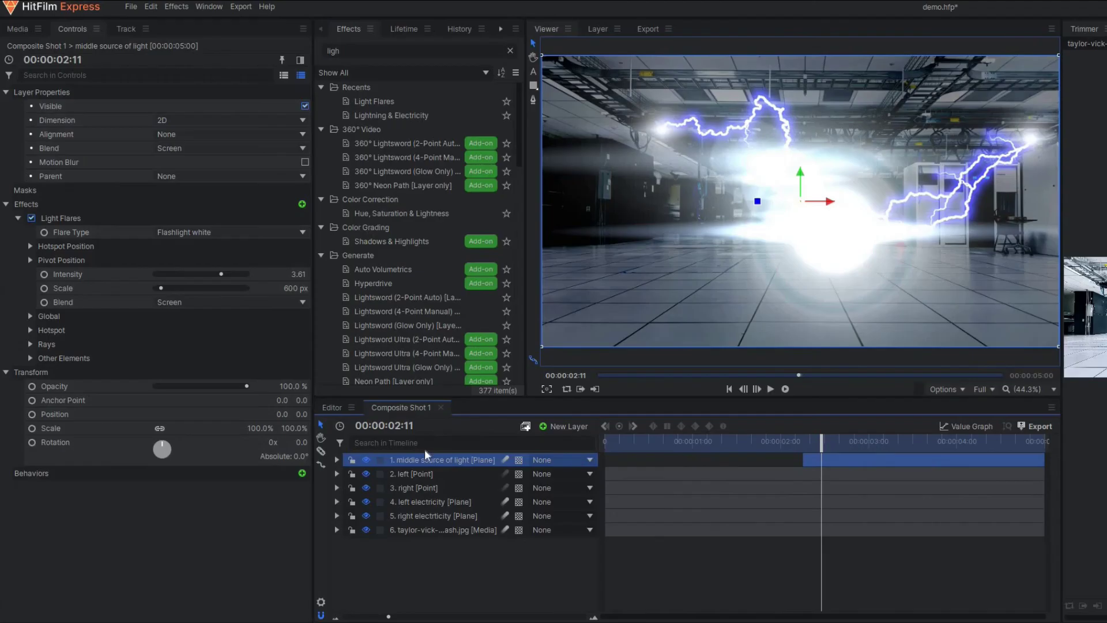
- Keyframe the middle flare's intensity at 3.61 on 00:00:02:11 and at 0 on 00:00:02:06
left_click(337, 460)
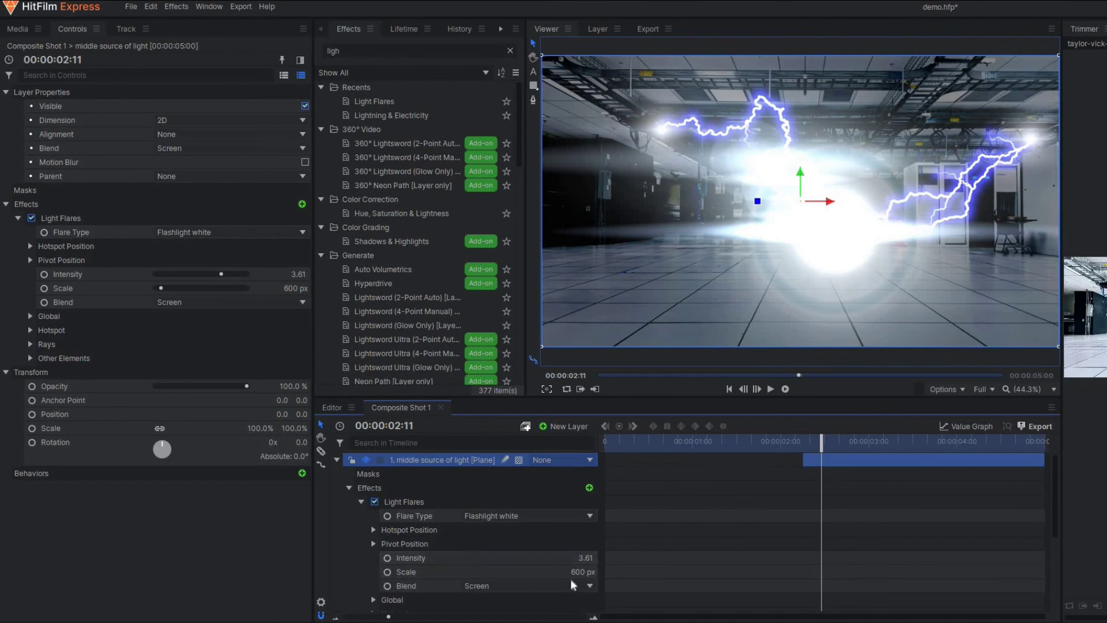
left_click(387, 557)
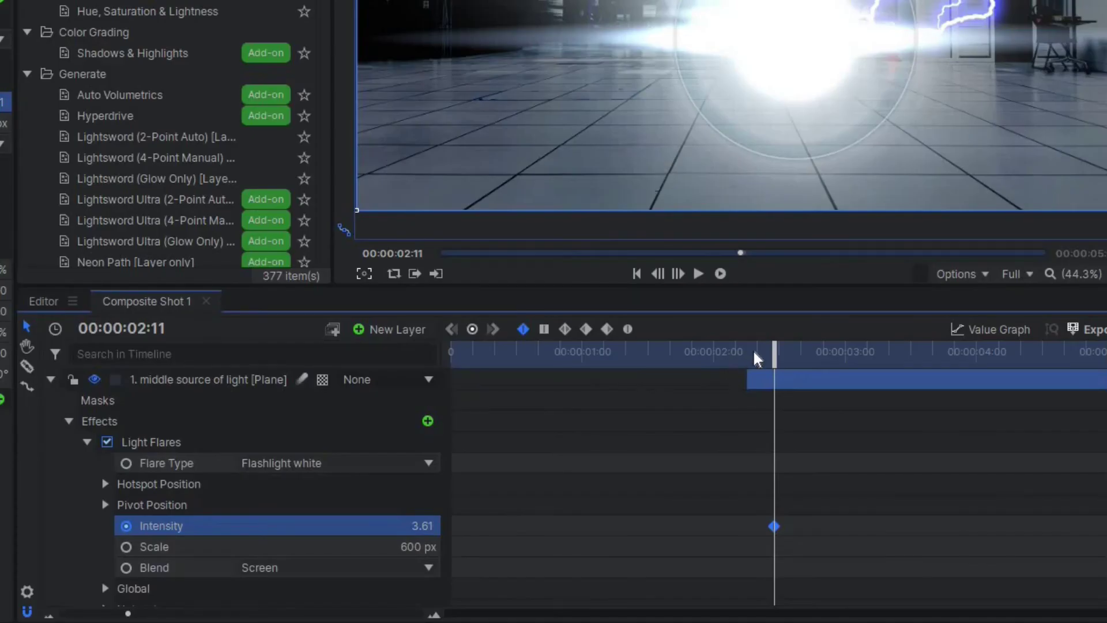
left_click(754, 352)
left_click_drag(754, 352, 748, 351)
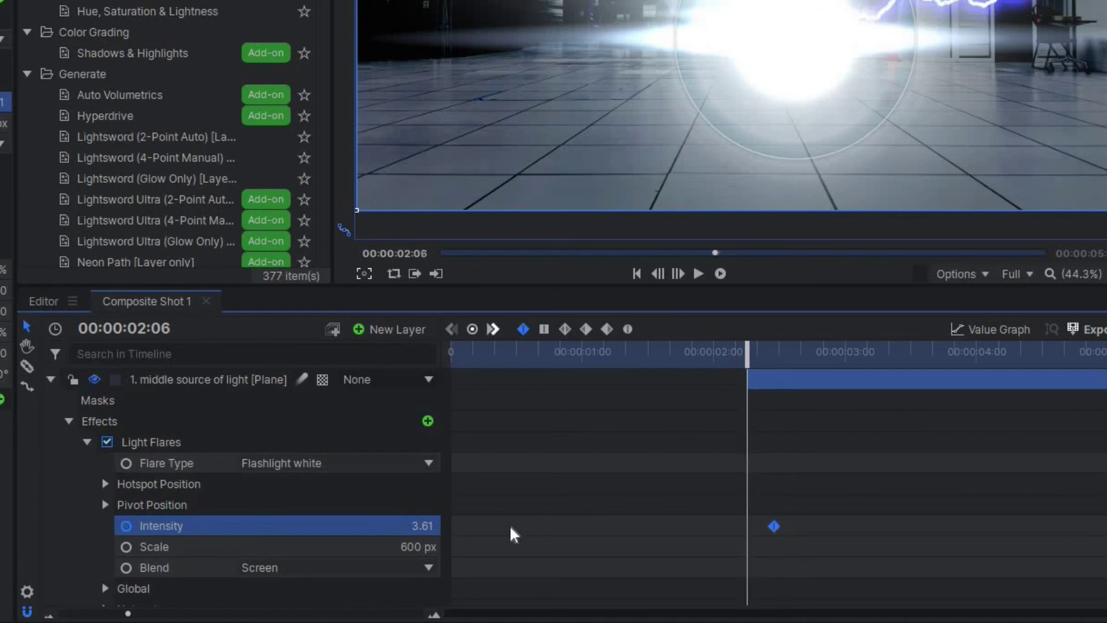
double_click(422, 525)
type("0")
key("Return")
- Scrub and play back the section around 00:00:02:06 to review the middle flare's intensity ramp
left_click_drag(670, 360, 769, 385)
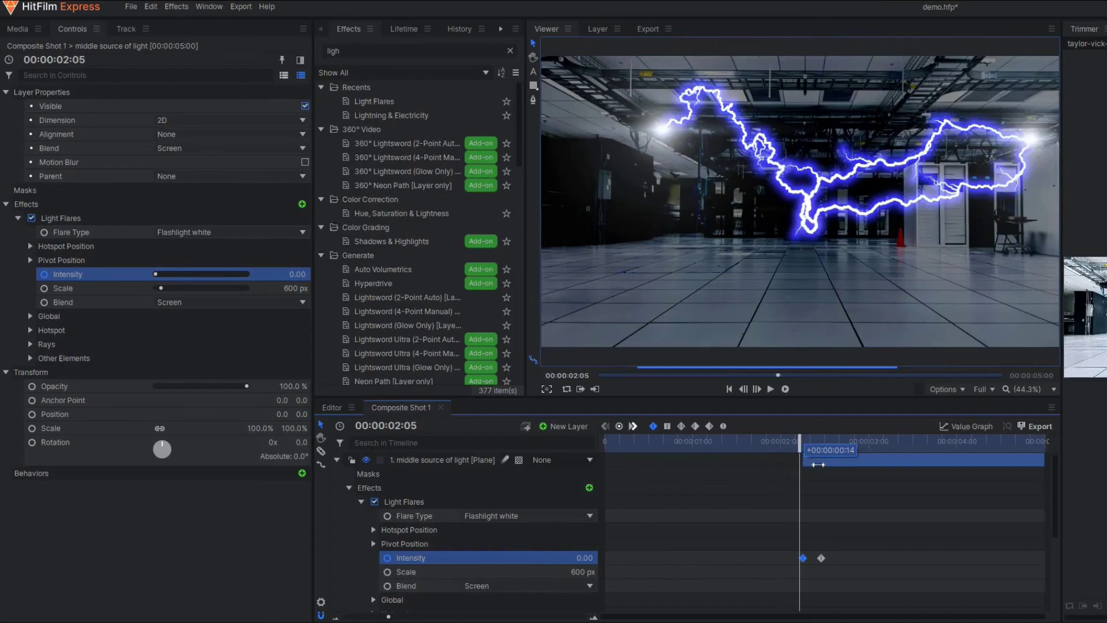
left_click_drag(818, 464, 855, 474)
left_click_drag(779, 453, 882, 476)
key("space")
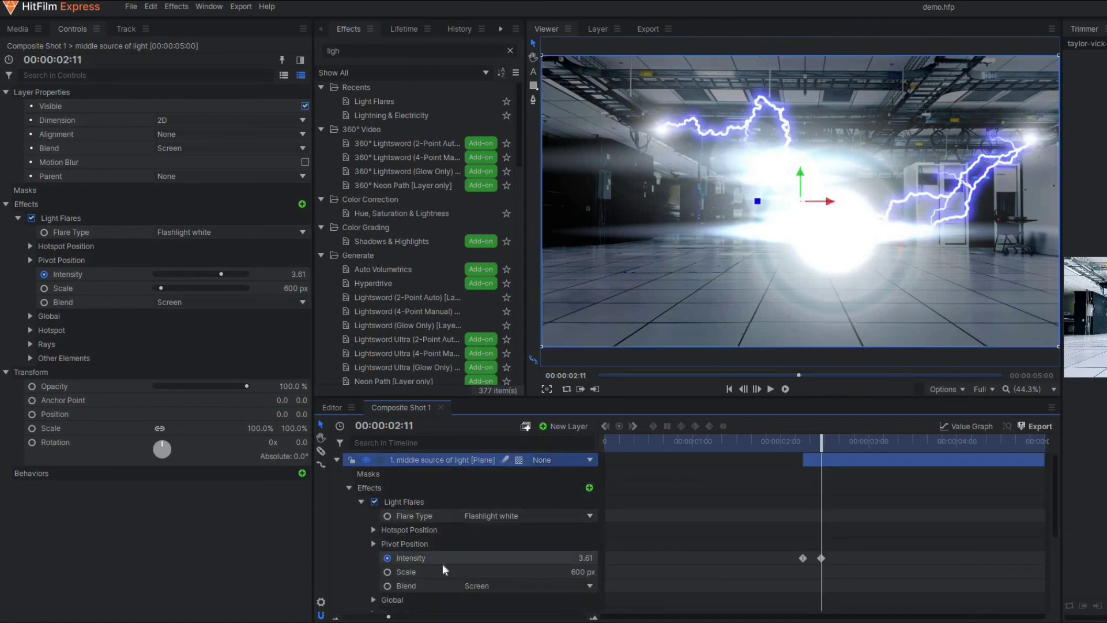
scroll(492, 557, "down", 2)
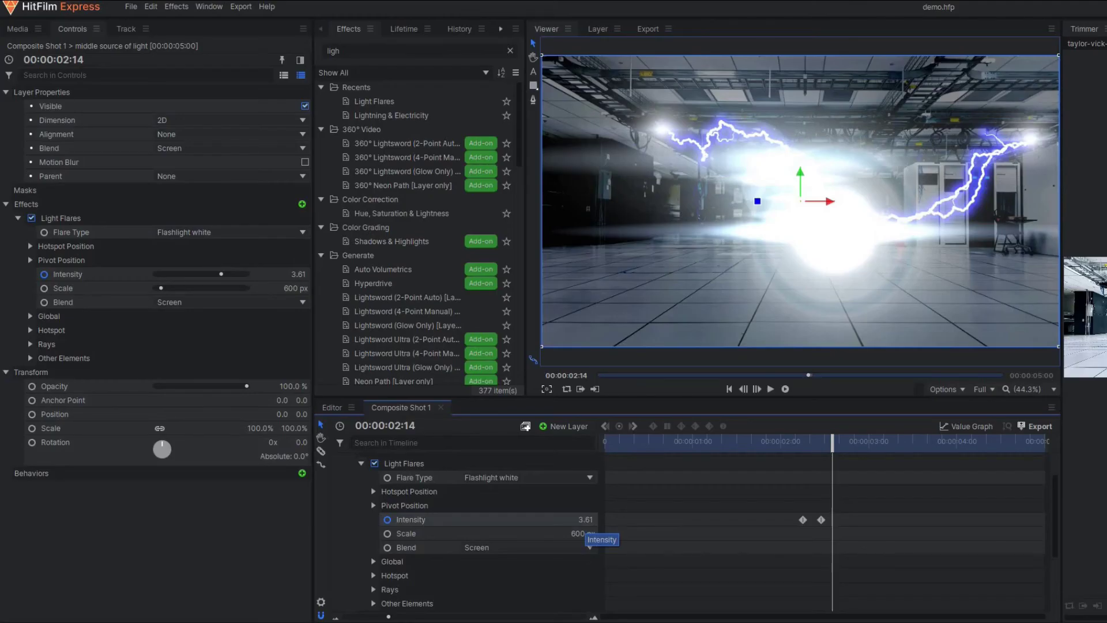
- Keyframe the middle flare's intensity at 3.44 on 00:00:02:14, 3.77 on 00:00:02:16 and 4.49 about two frames further on
left_click_drag(585, 519, 575, 520)
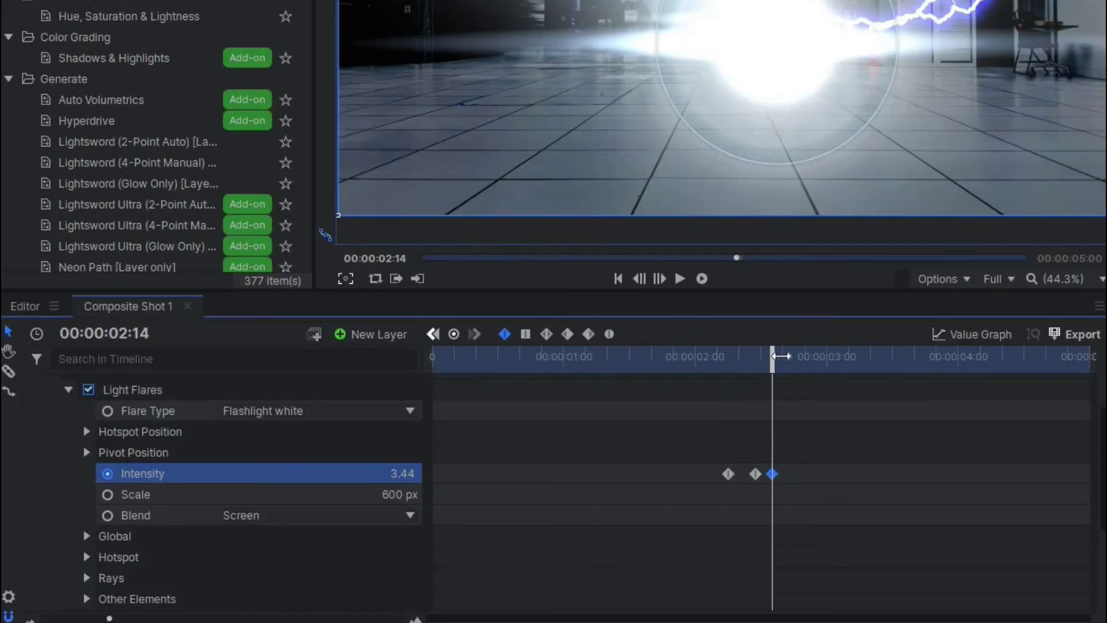
left_click_drag(779, 362, 783, 362)
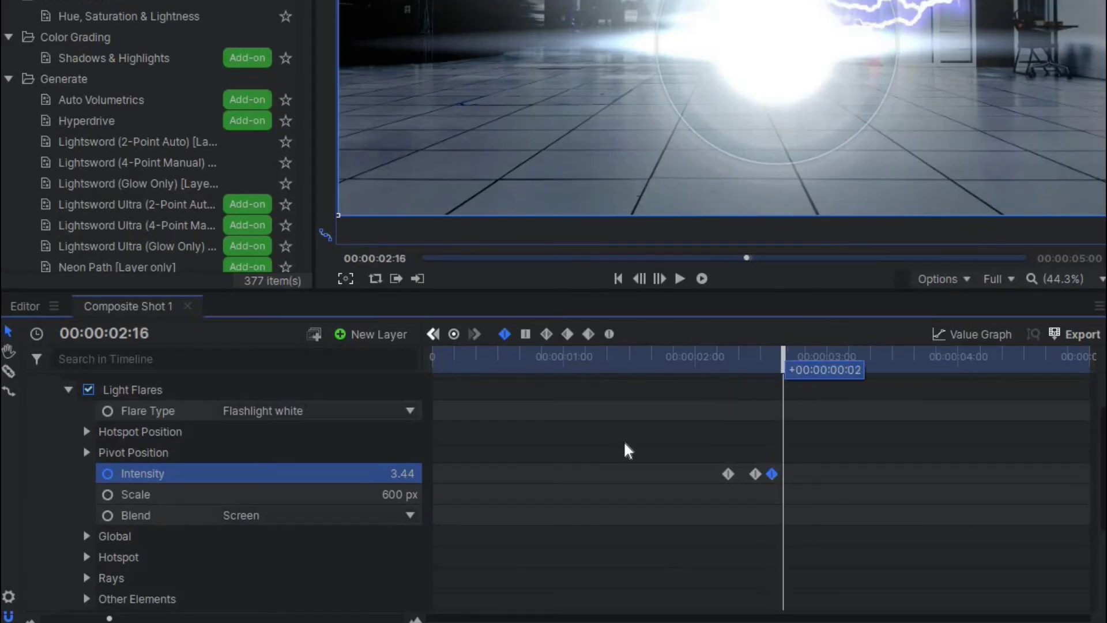
left_click_drag(402, 474, 420, 474)
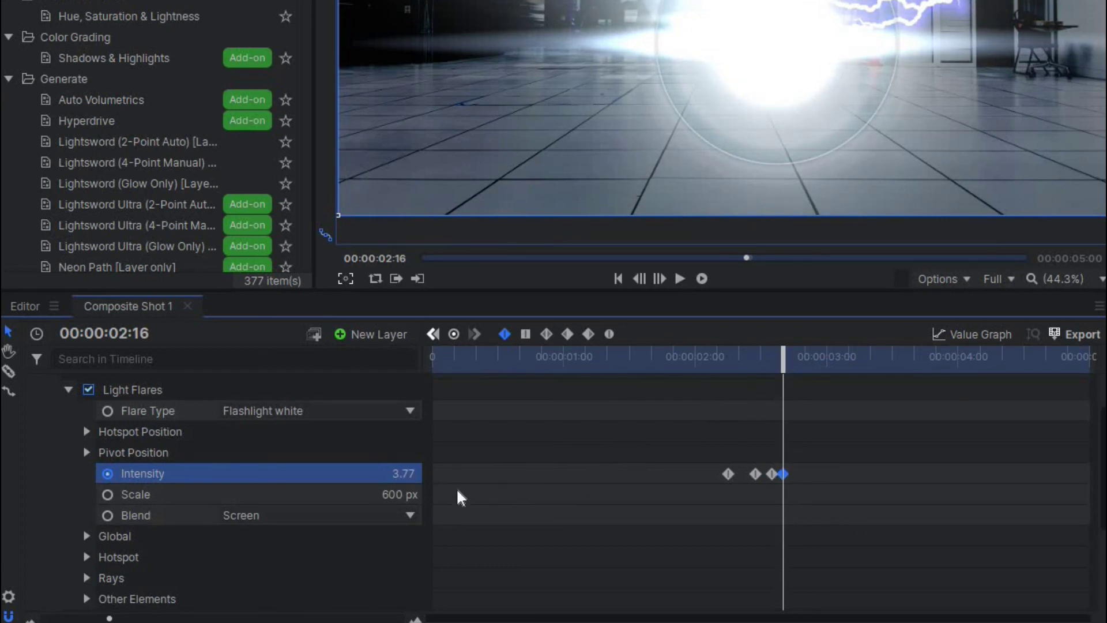
left_click_drag(793, 365, 802, 366)
left_click_drag(402, 474, 710, 484)
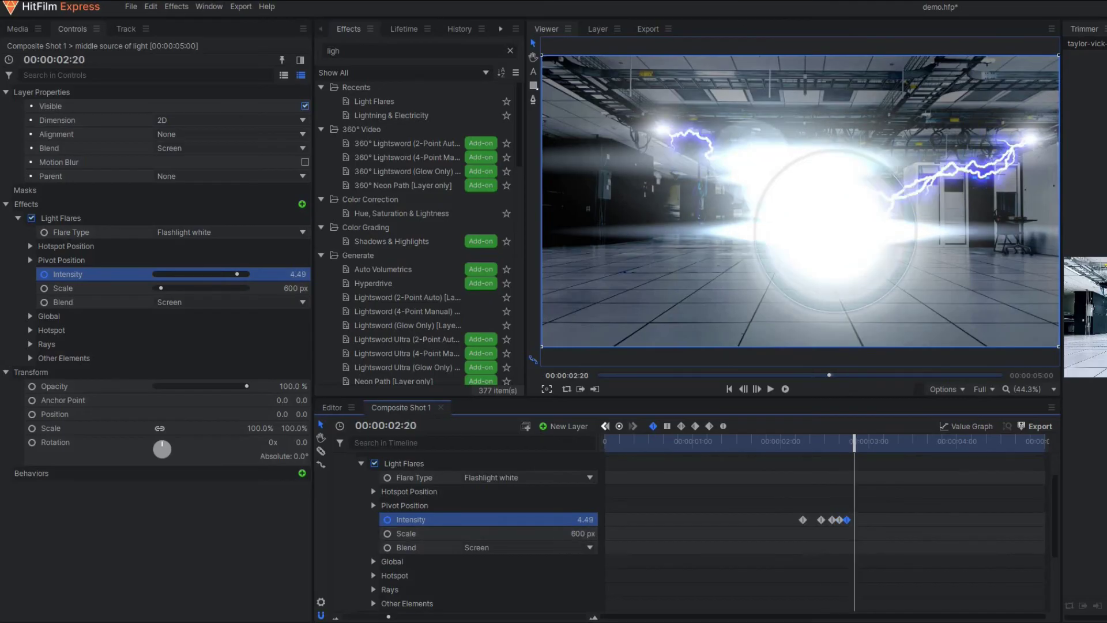
- Paste copies of the flickering intensity keyframes along the rest of the middle flare's timeline and scrub through the shot to check them
left_click_drag(855, 519, 888, 523)
left_click_drag(854, 443, 895, 479)
key("ctrl+v")
left_click_drag(898, 522, 914, 523)
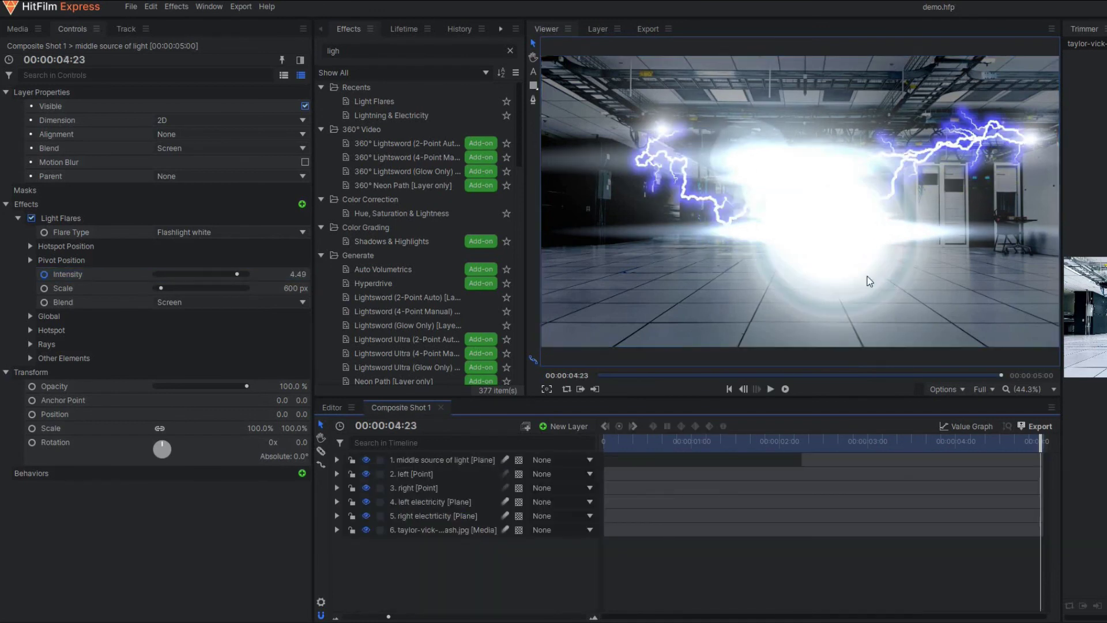
left_click(703, 442)
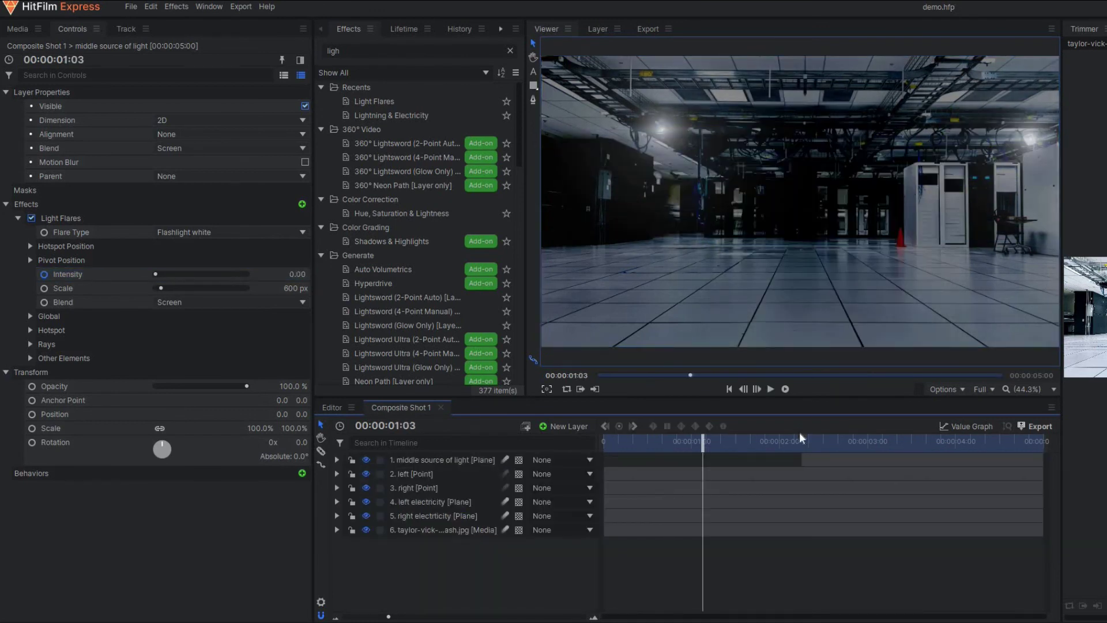
left_click(810, 448)
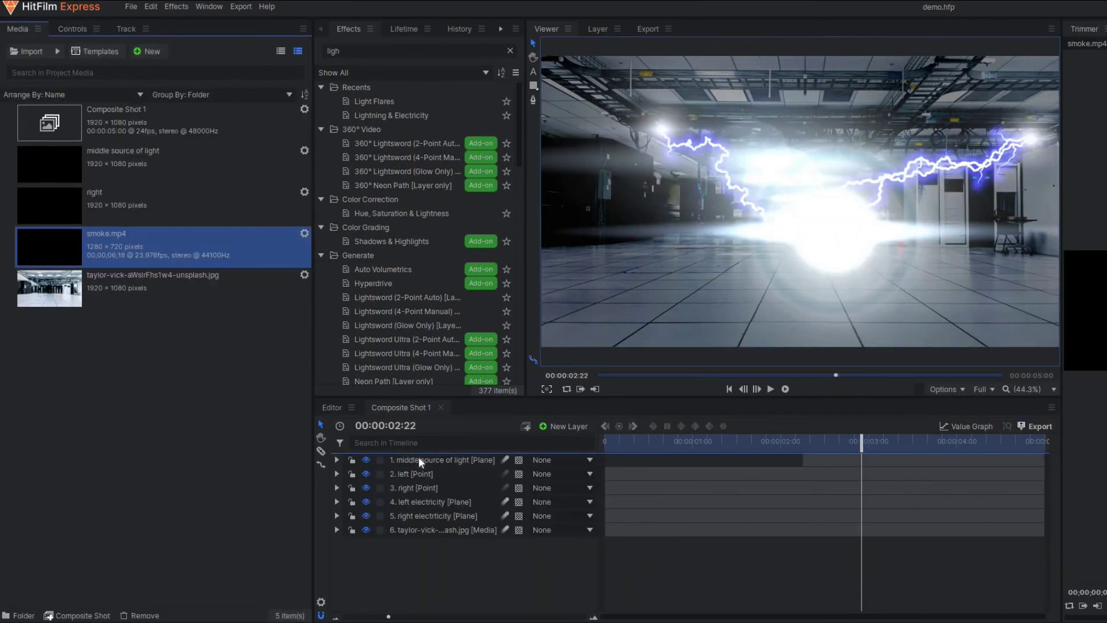
- Add smoke.mp4 as the uppermost layer, rotated 90° so the smoke rises vertically, and start it shortly after the middle light layer begins
left_click_drag(419, 461, 427, 464)
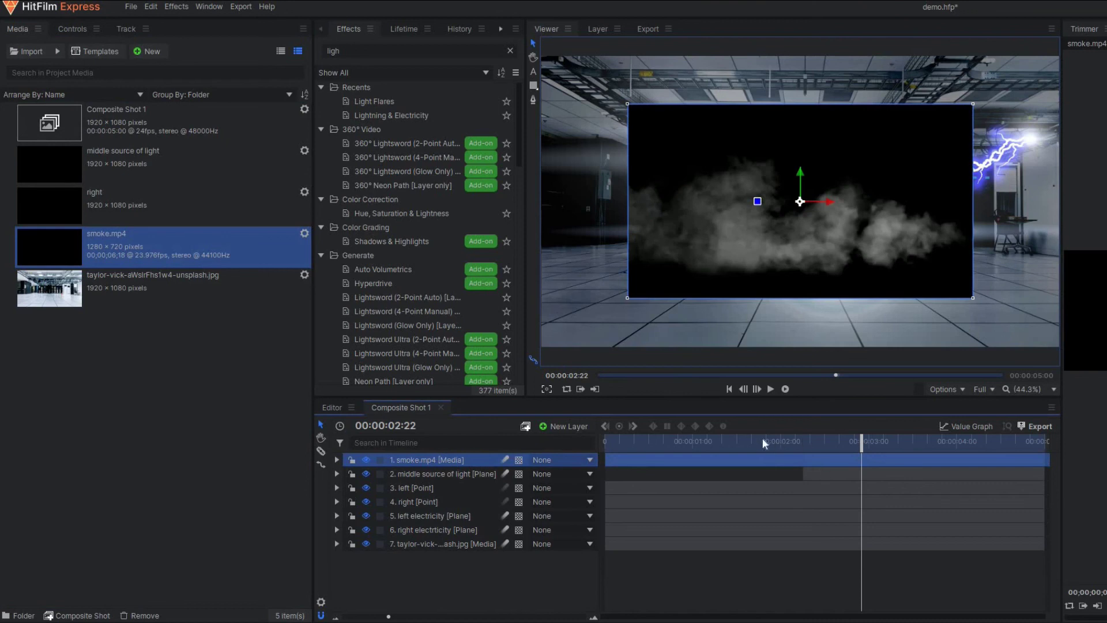
left_click_drag(757, 201, 802, 162)
left_click(641, 442)
left_click_drag(609, 462, 816, 460)
- Set the smoke.mp4 layer's blend mode to Screen and position the smoke over the central flare
right_click(397, 459)
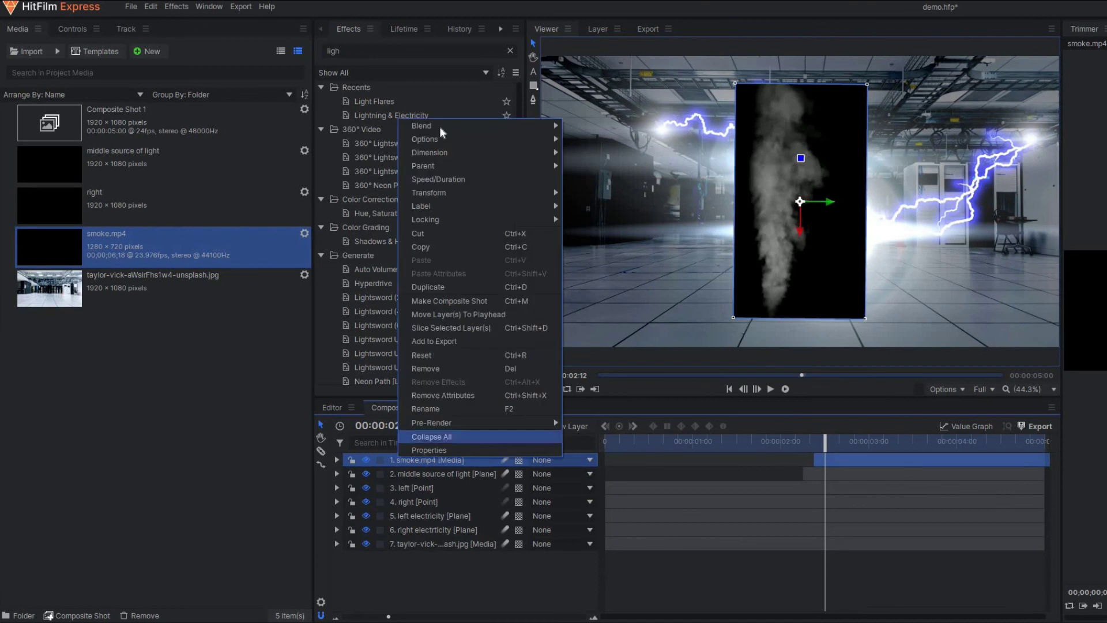
mouse_move(557, 125)
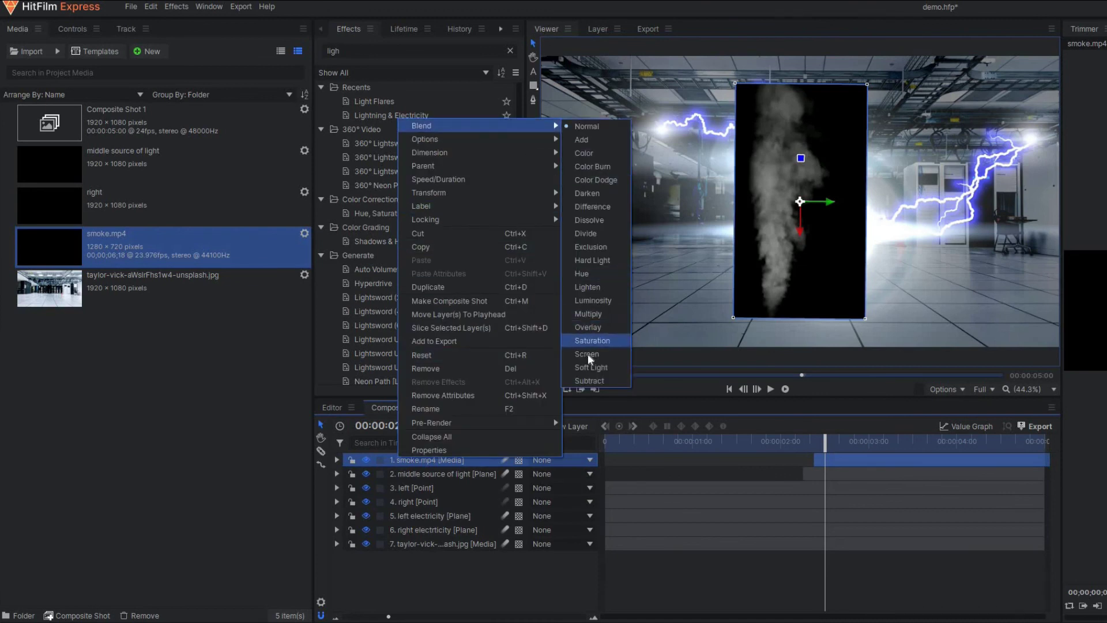
left_click(586, 357)
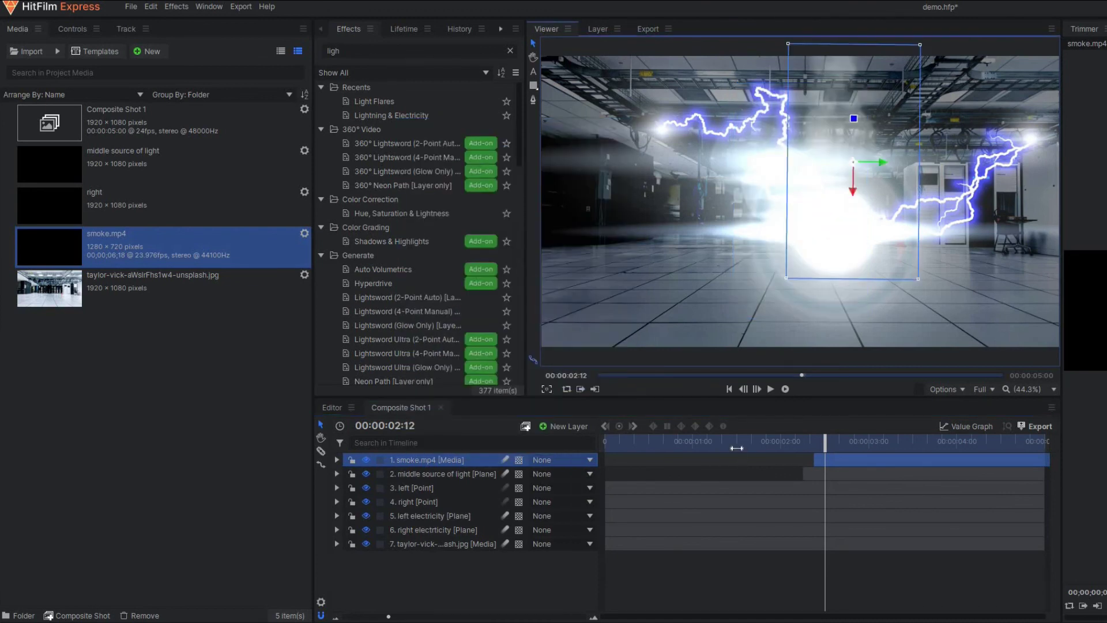
- Scrub through the shot to review the blended smoke and save the project
left_click_drag(737, 446, 985, 519)
key("ctrl+s")
left_click(747, 441)
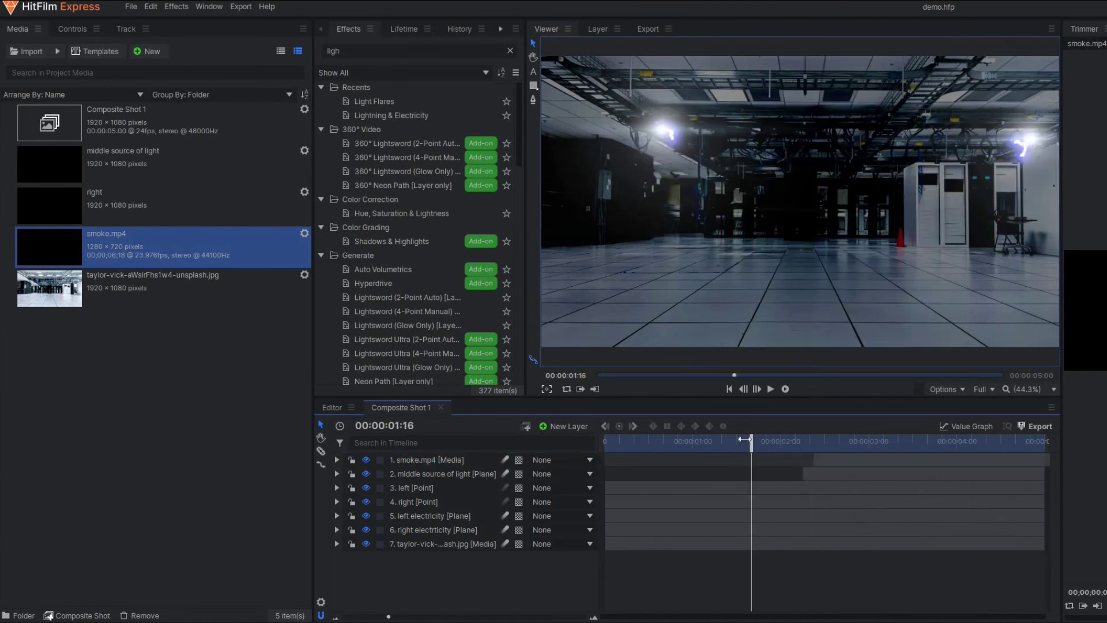